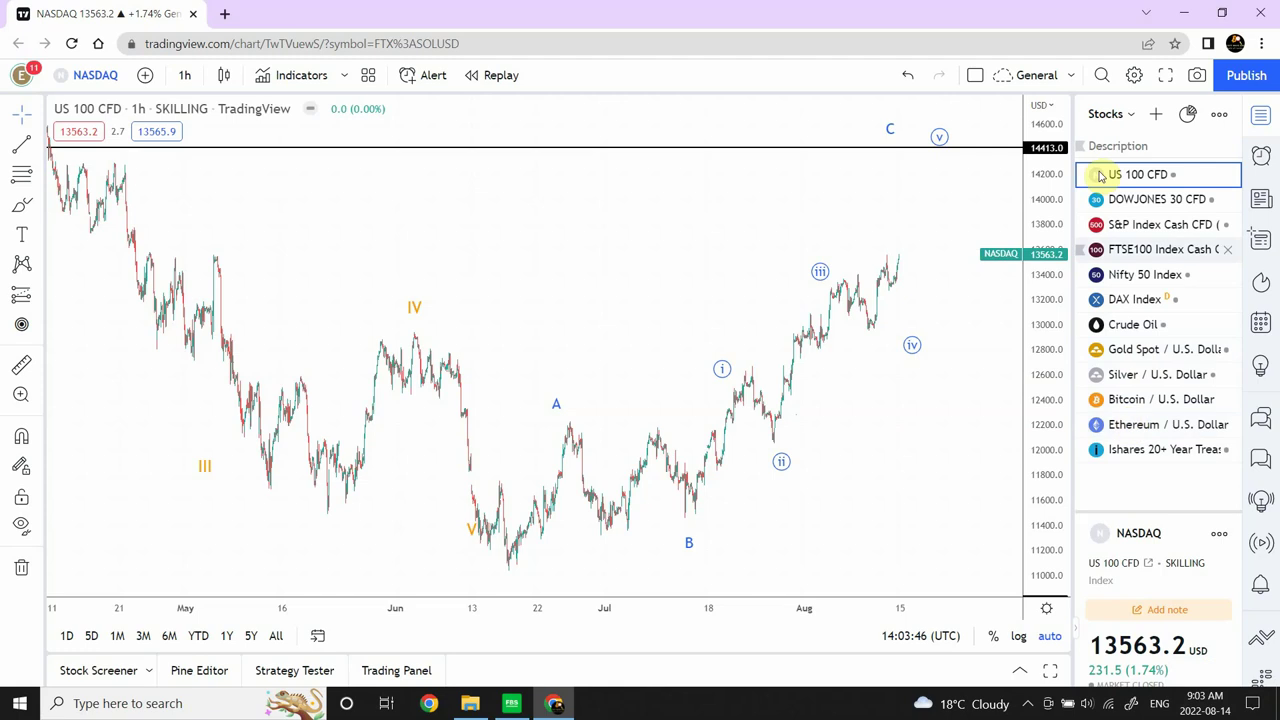
Step: Look through the Forex watchlist and return to the Stocks, Crypto, Oil watchlist
left_click(1131, 116)
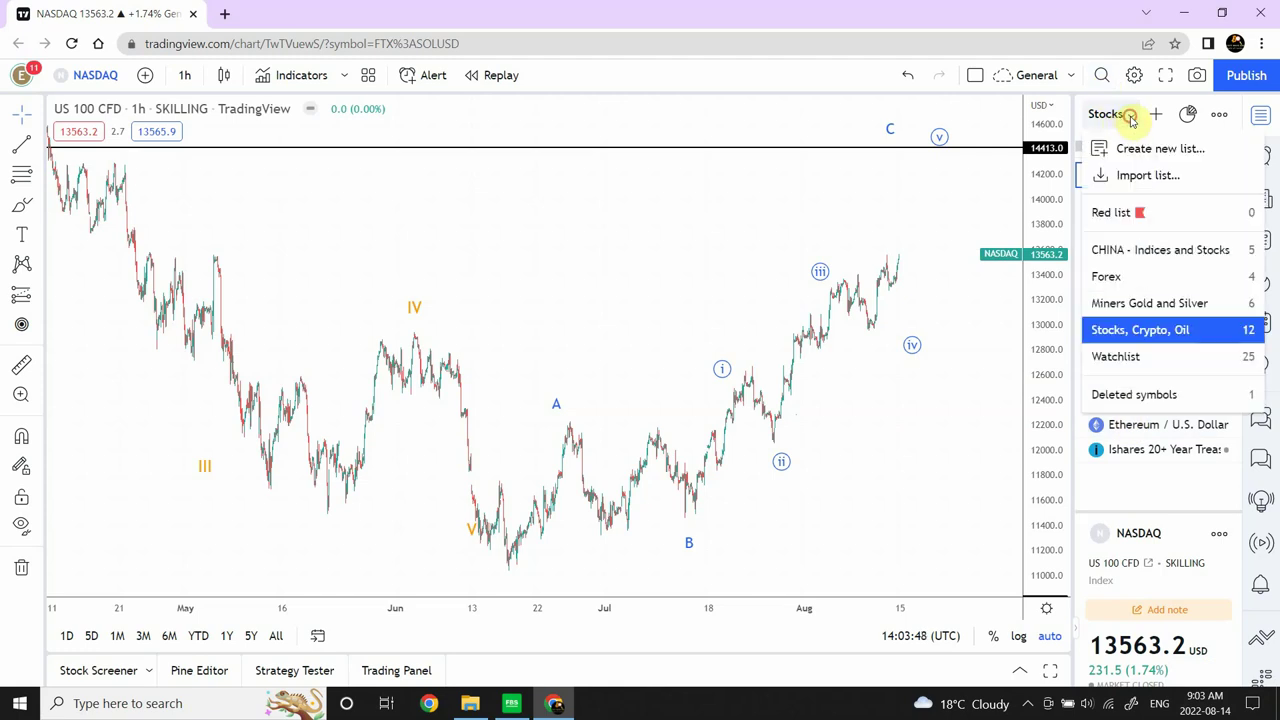
left_click(1110, 280)
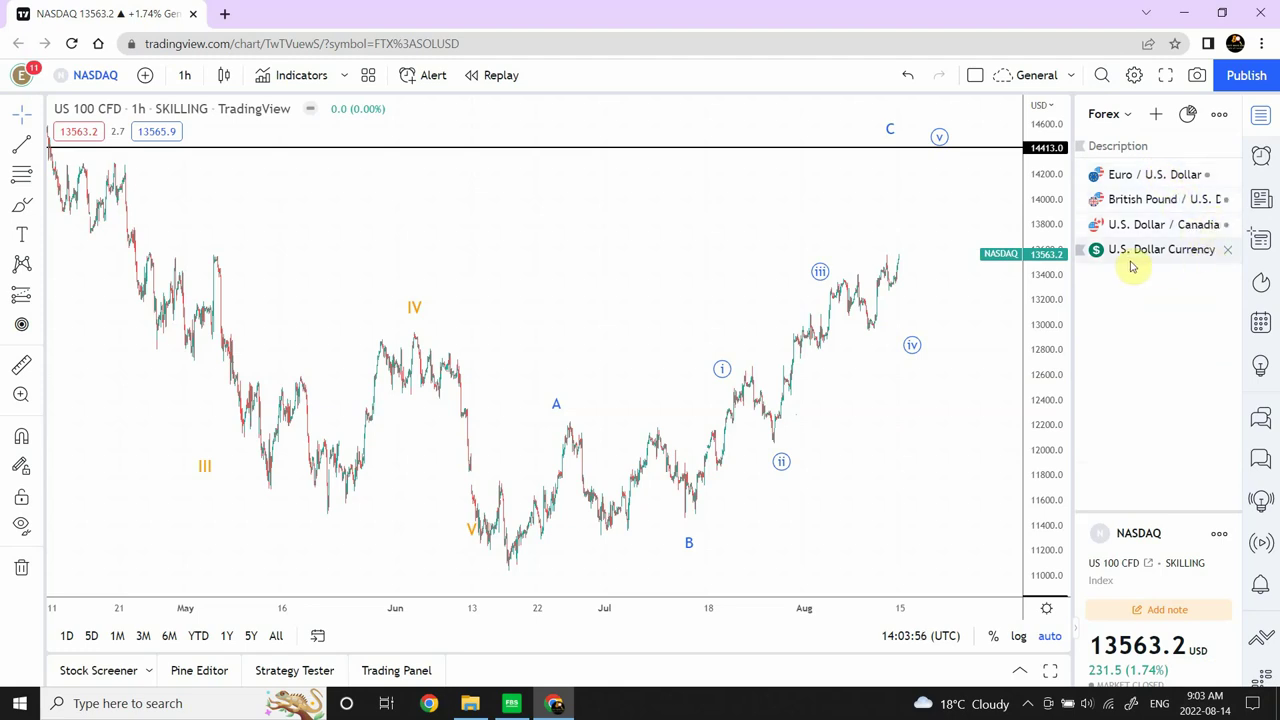
left_click(1122, 116)
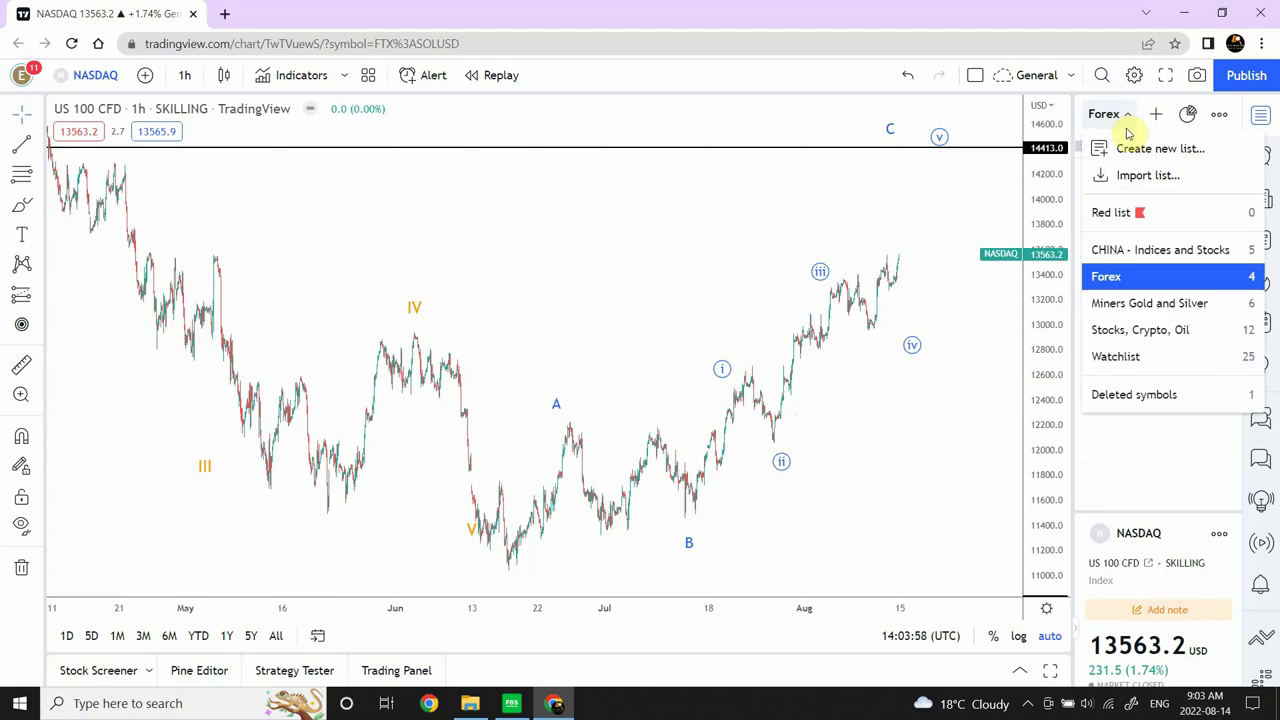
left_click(1124, 330)
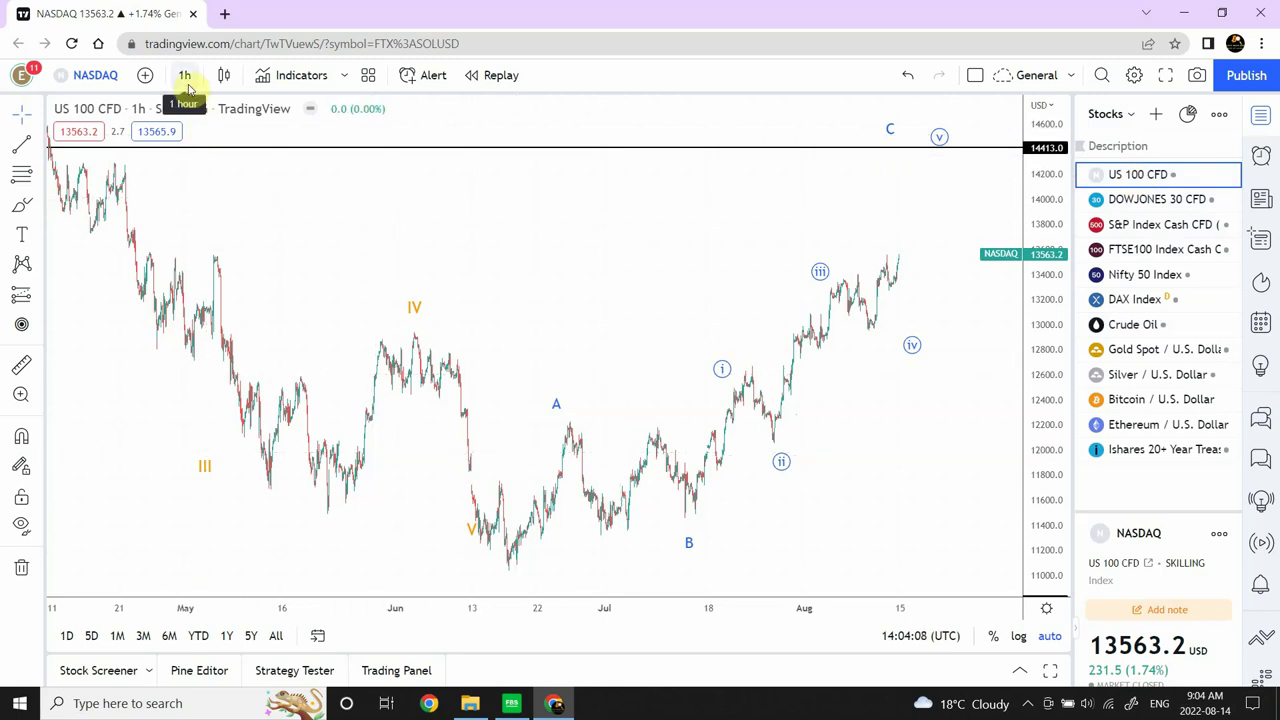
Step: Switch the US 100 CFD chart to the 1-day interval
mouse_move(606, 266)
left_mouse_down()
mouse_move(337, 280)
mouse_move(614, 286)
left_mouse_up()
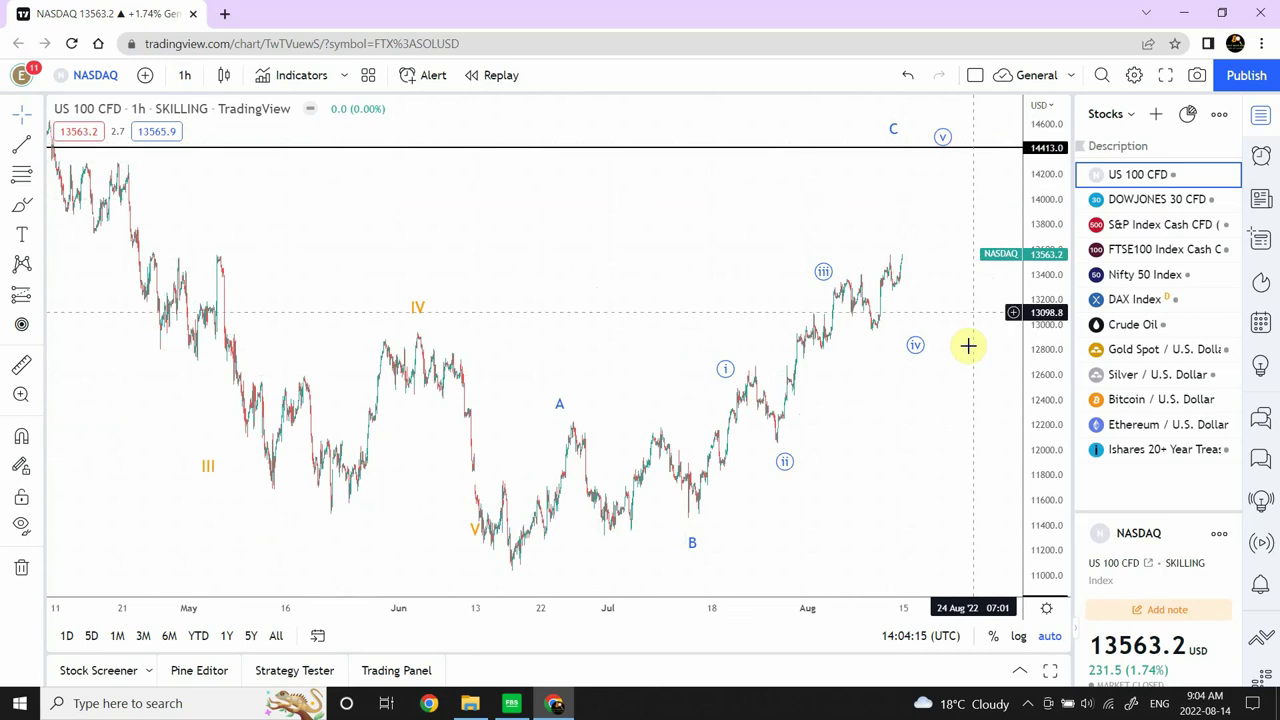
left_click(185, 75)
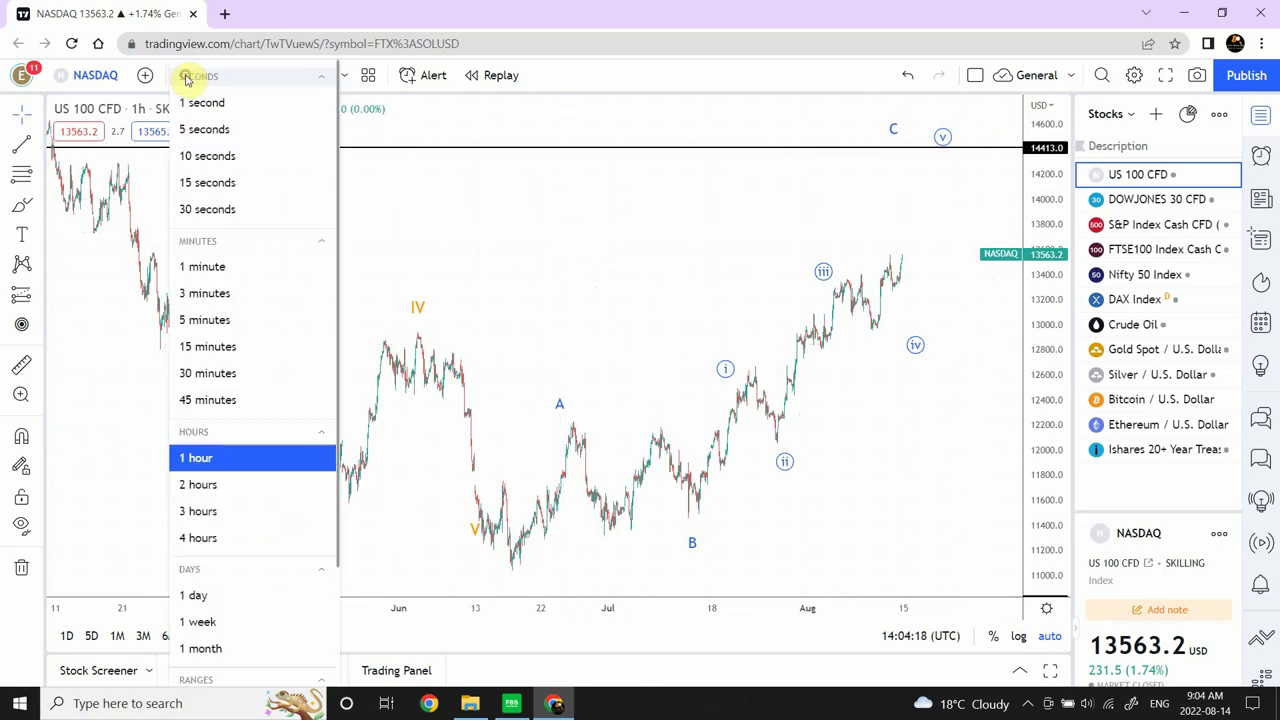
left_click(213, 596)
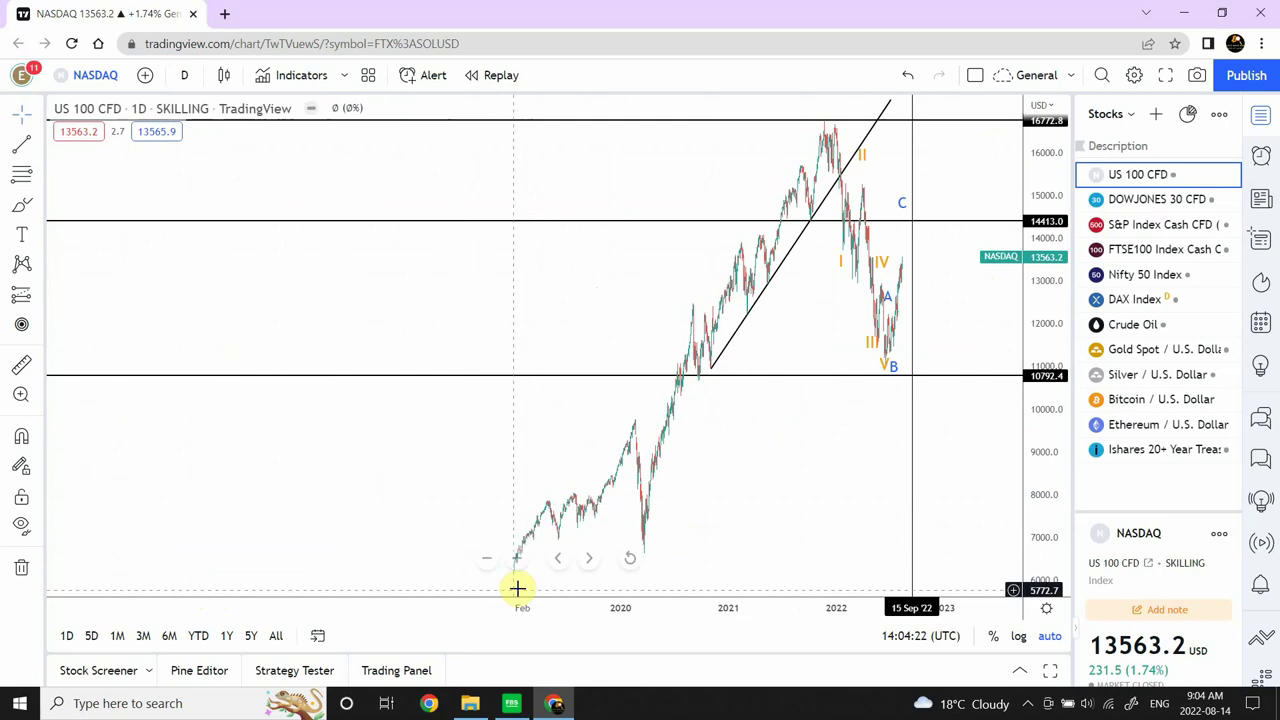
Step: Examine the wave labels and the price against the trend line and horizontal levels on the daily US 100 CFD chart
left_click(517, 559)
left_click(518, 559)
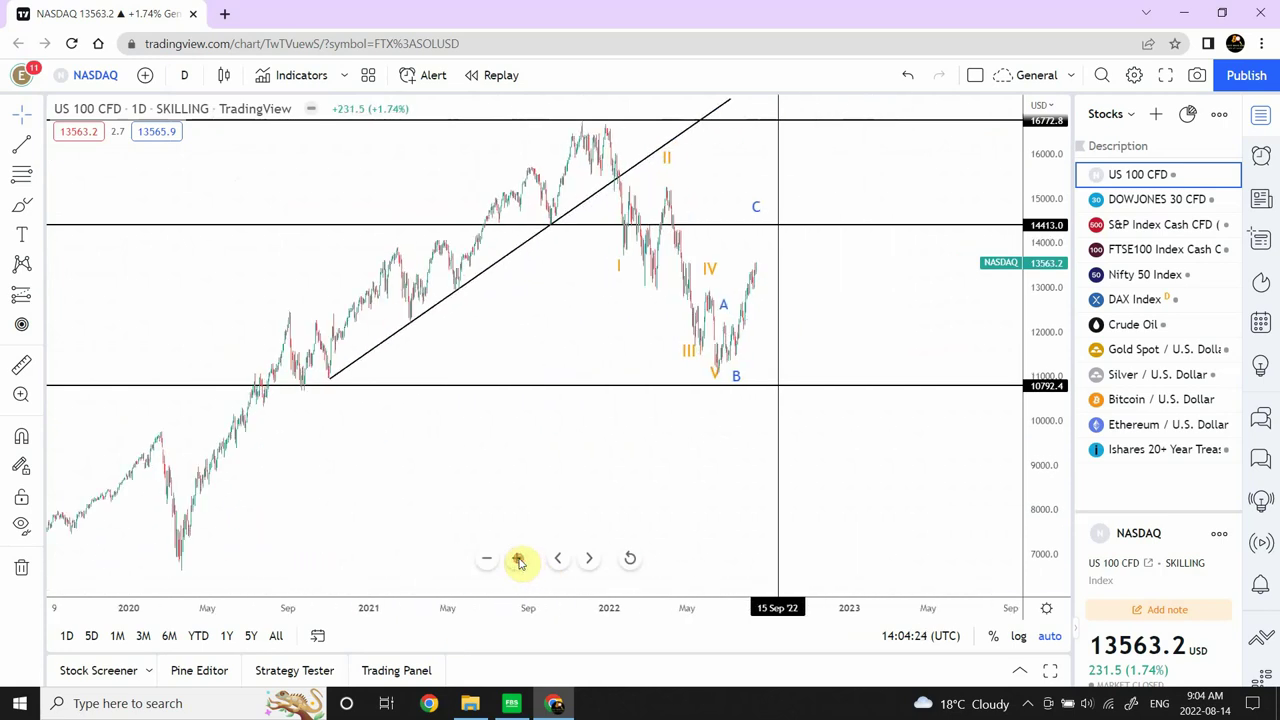
left_click(518, 559)
left_click(518, 559)
scroll(894, 360, "up", 3)
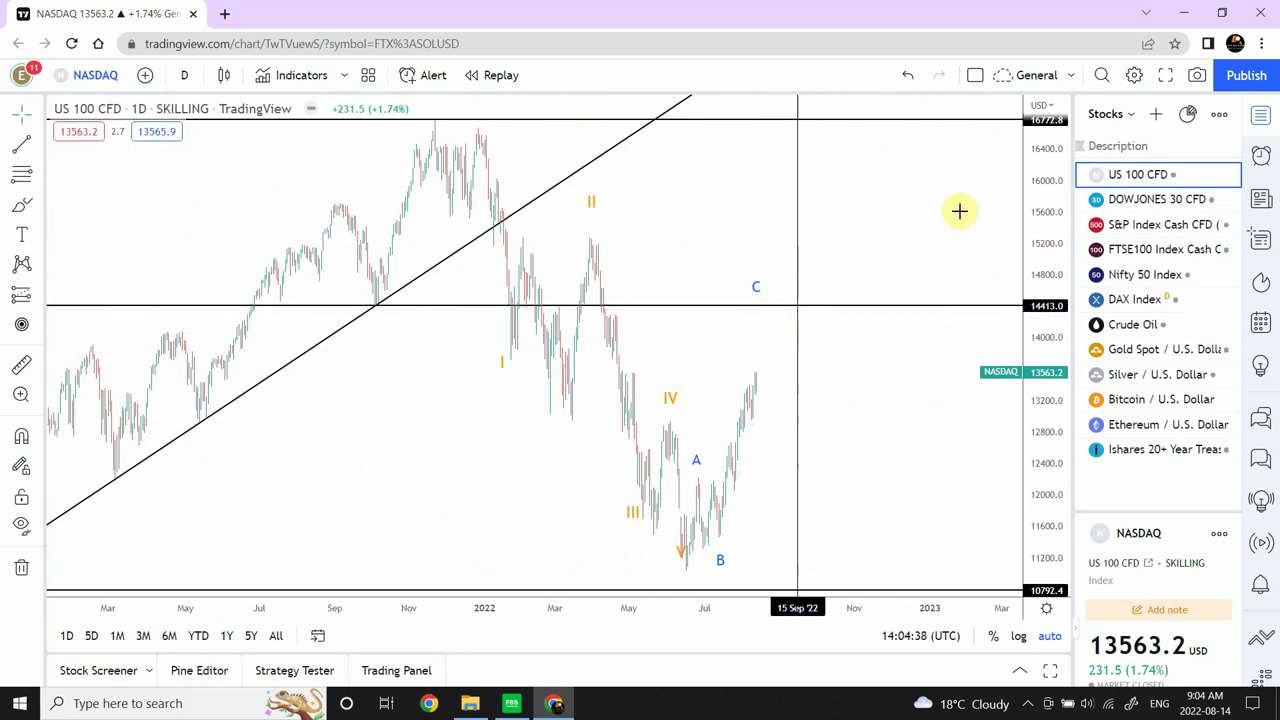
mouse_move(431, 569)
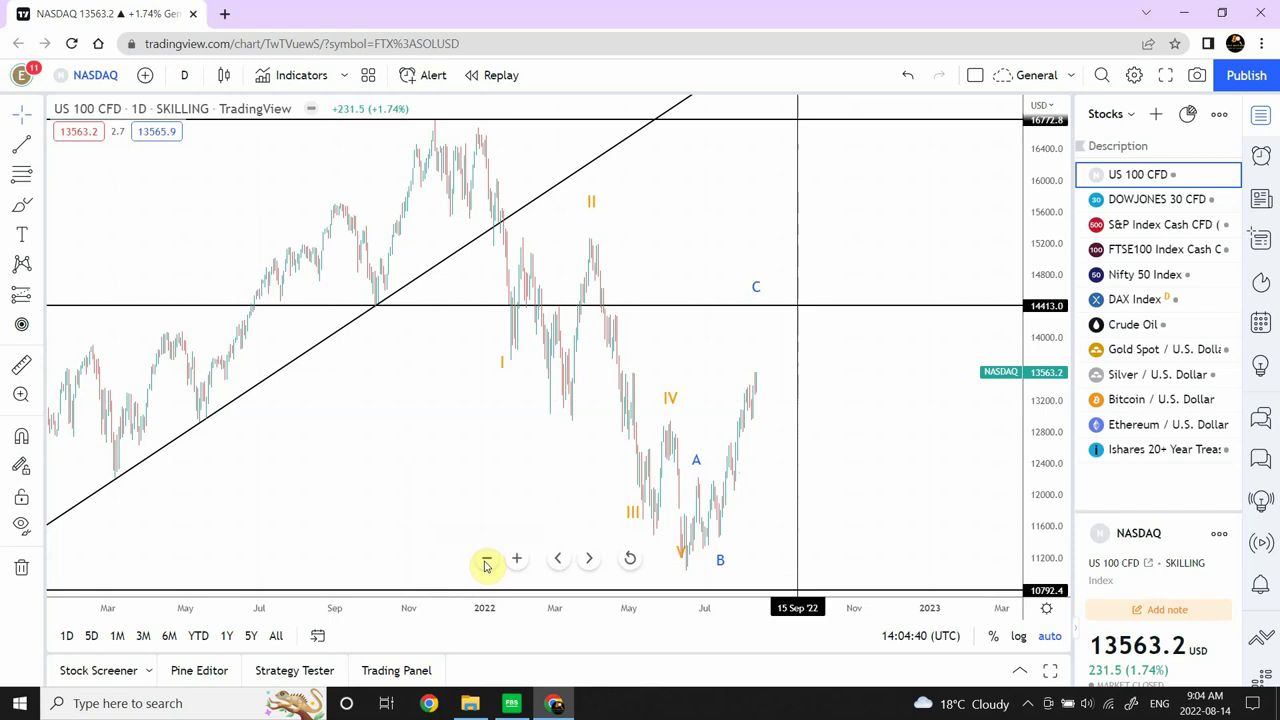
left_click(486, 563)
left_click(486, 563)
left_click(486, 563)
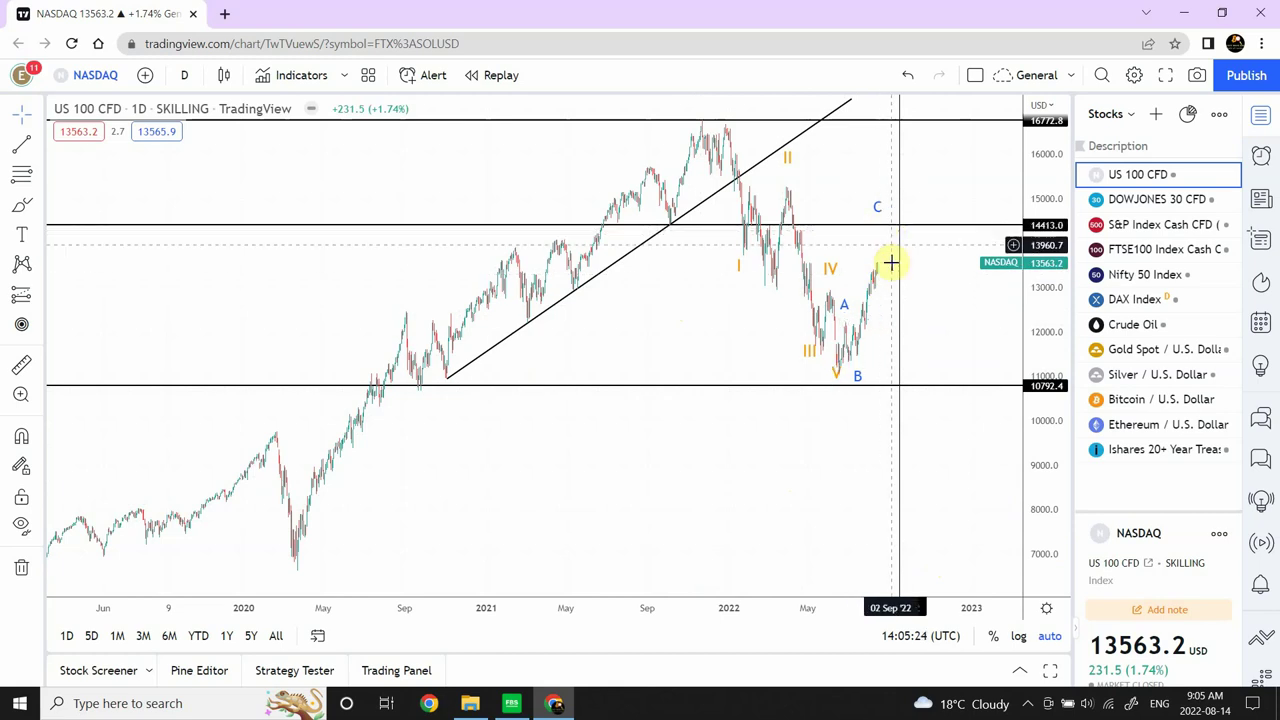
Step: On the DOWJONES 30 CFD chart, move the short trend line's ends to about 35516 and 31352, and wave (5) to just above the 27535.3 line
left_click(1135, 202)
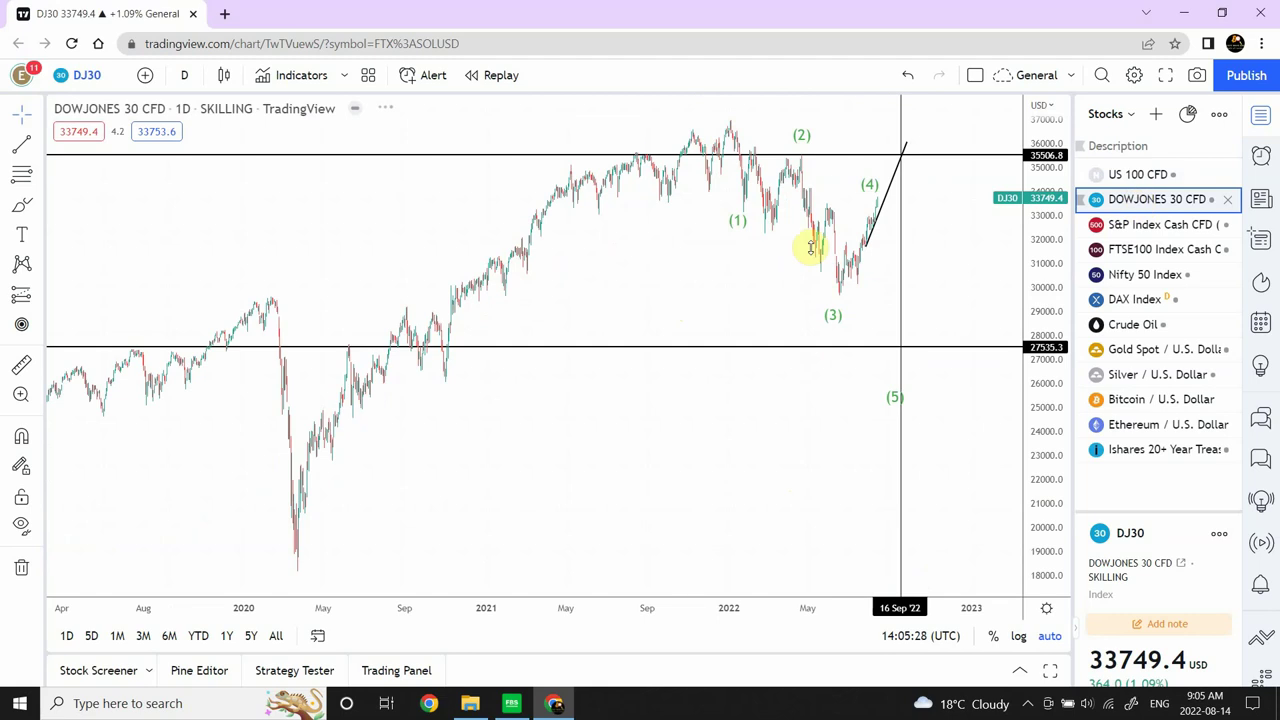
left_click_drag(680, 271, 426, 309)
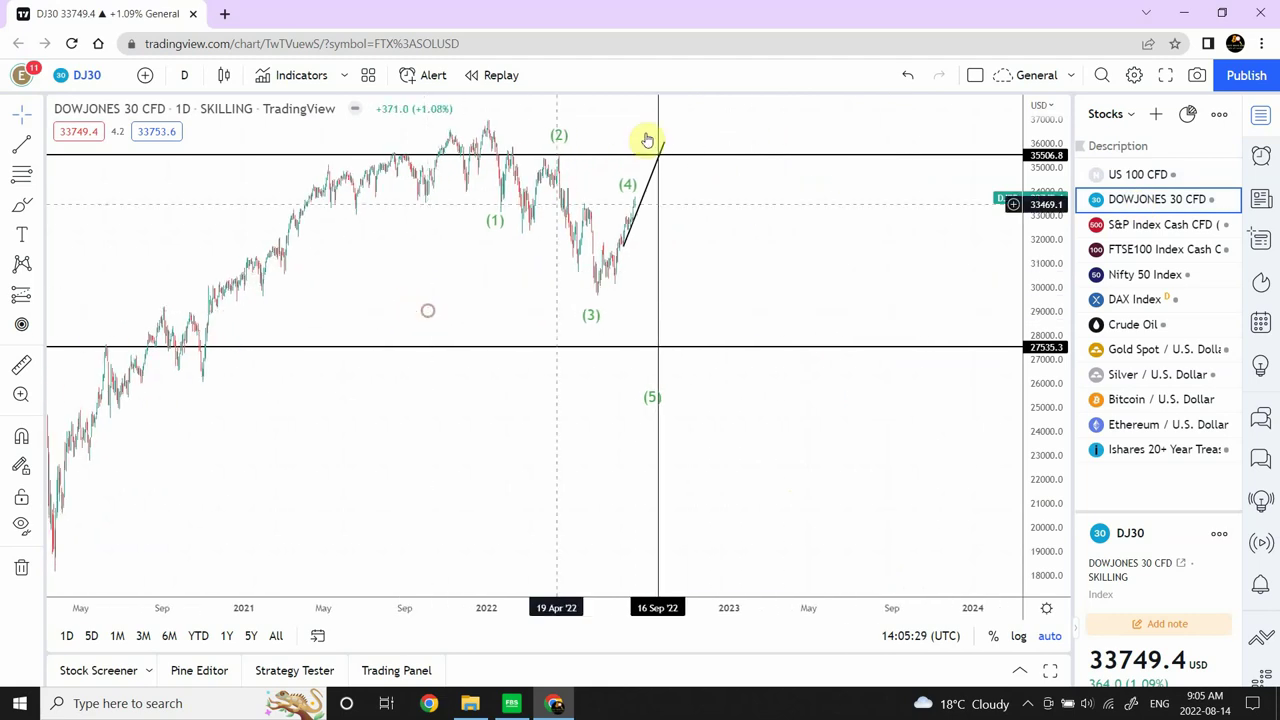
left_click_drag(668, 147, 650, 156)
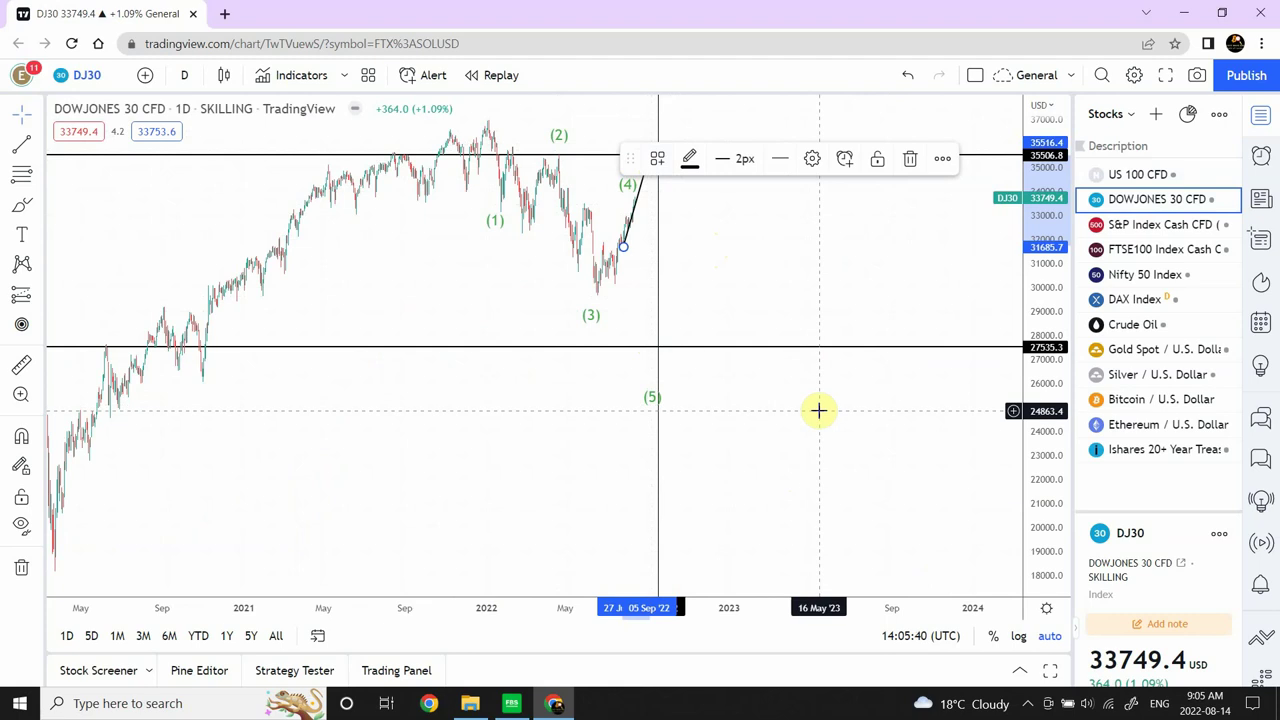
left_click_drag(624, 248, 631, 260)
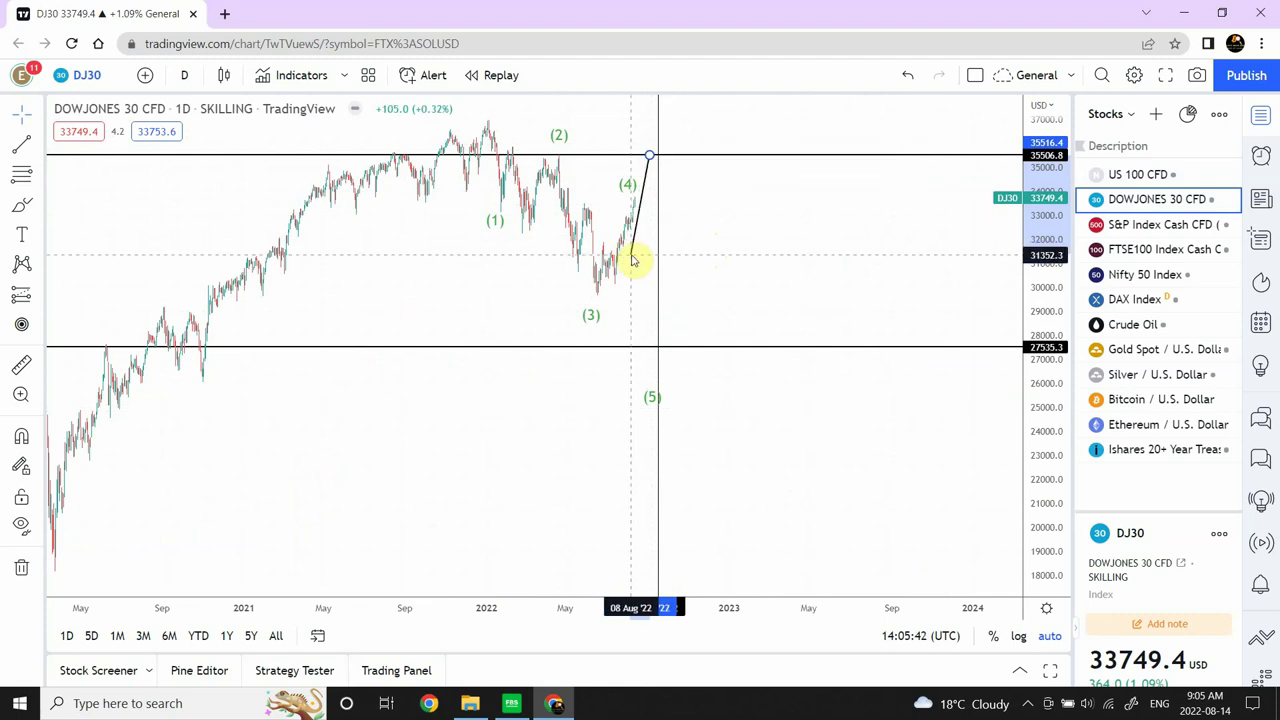
left_click_drag(654, 394, 650, 328)
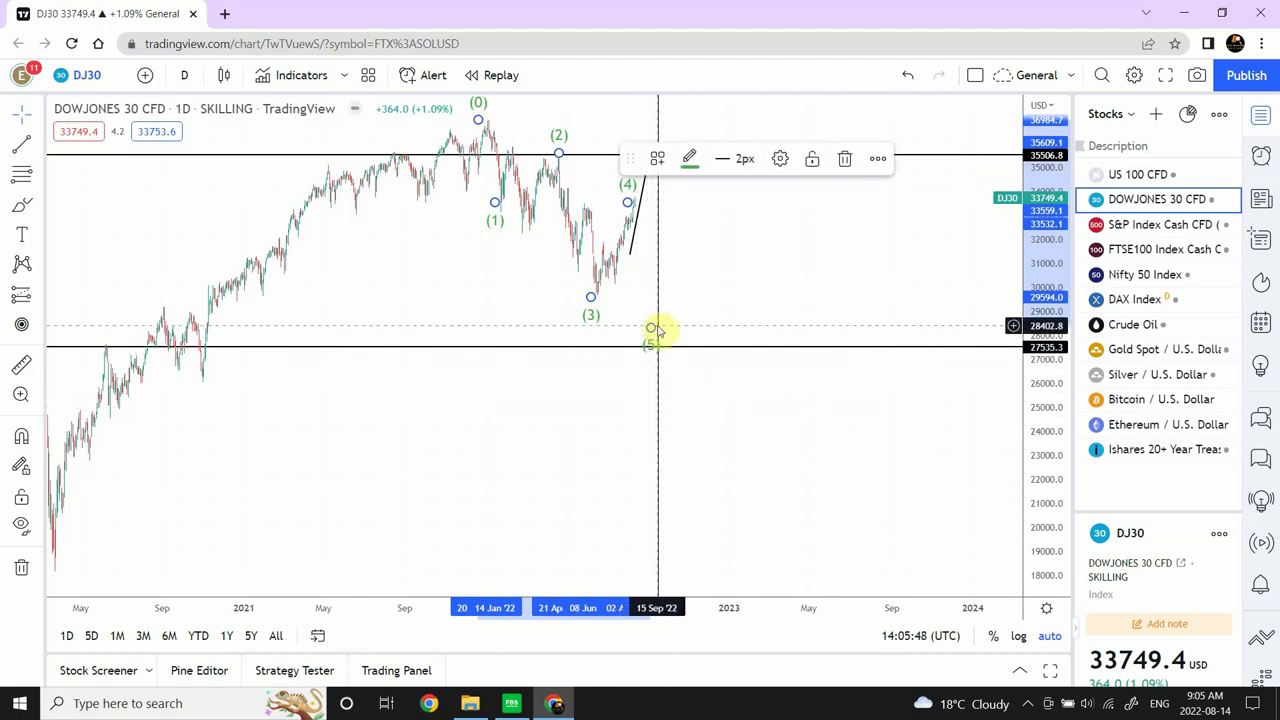
left_click(595, 398)
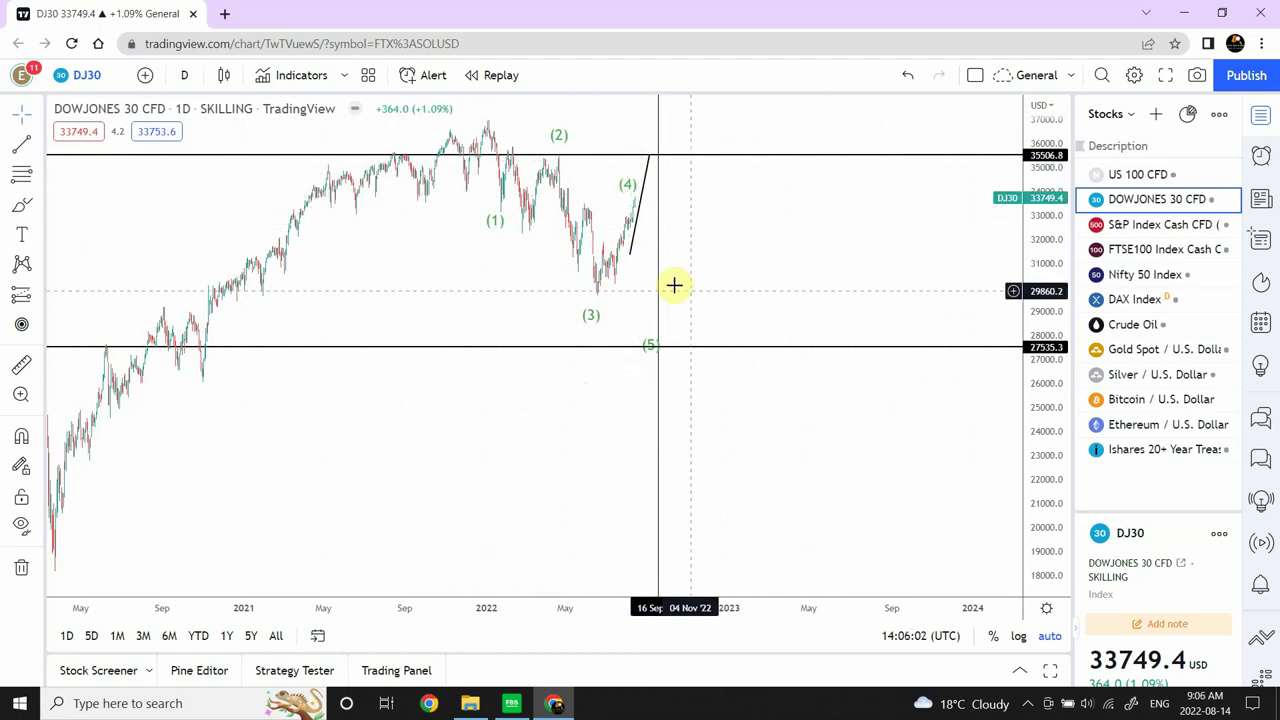
Step: On the 1-hour DOWJONES 30 CFD chart, draw a horizontal arrow at about 32403 from about 2 Aug to 17 Aug '22
left_click(184, 75)
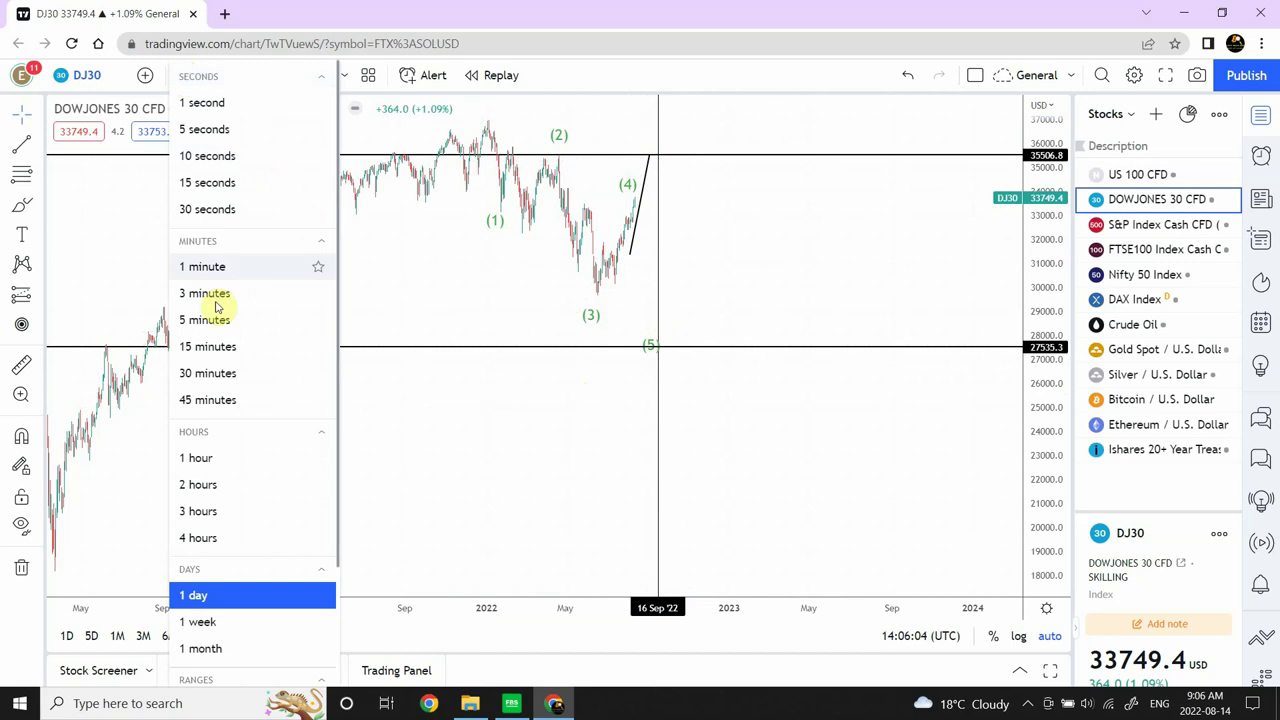
left_click(200, 457)
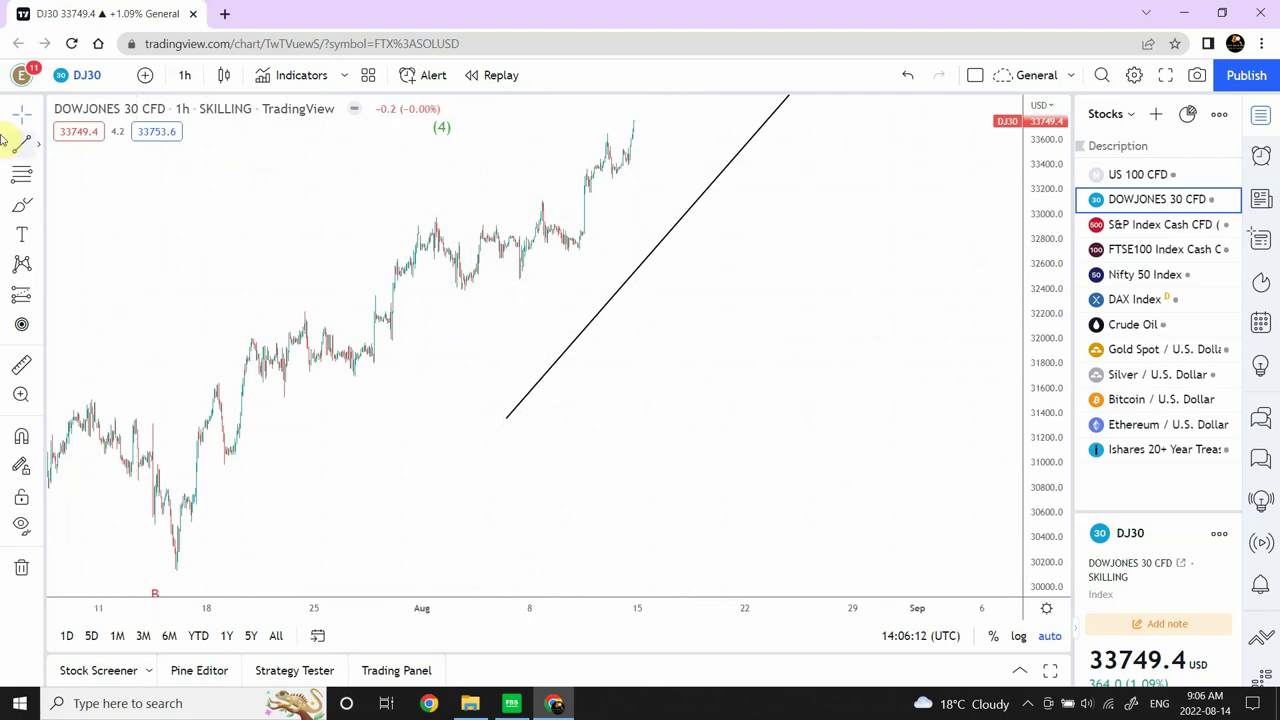
left_click(39, 147)
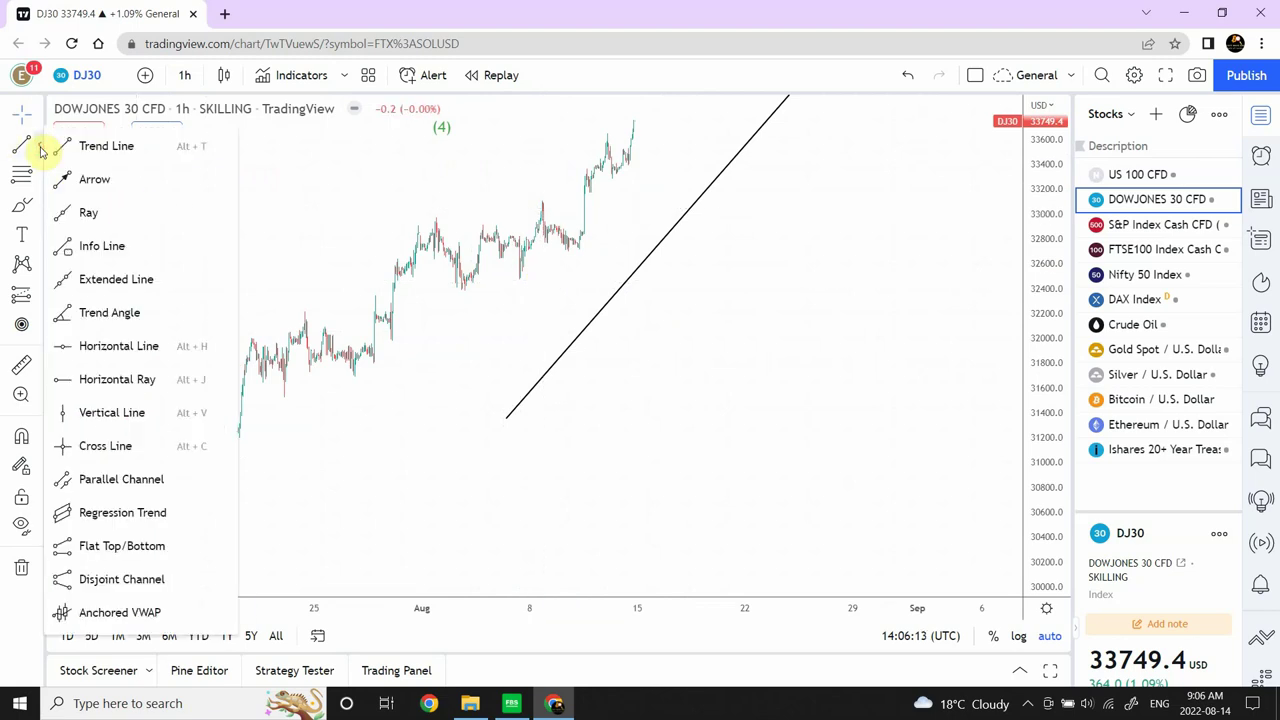
left_click(98, 181)
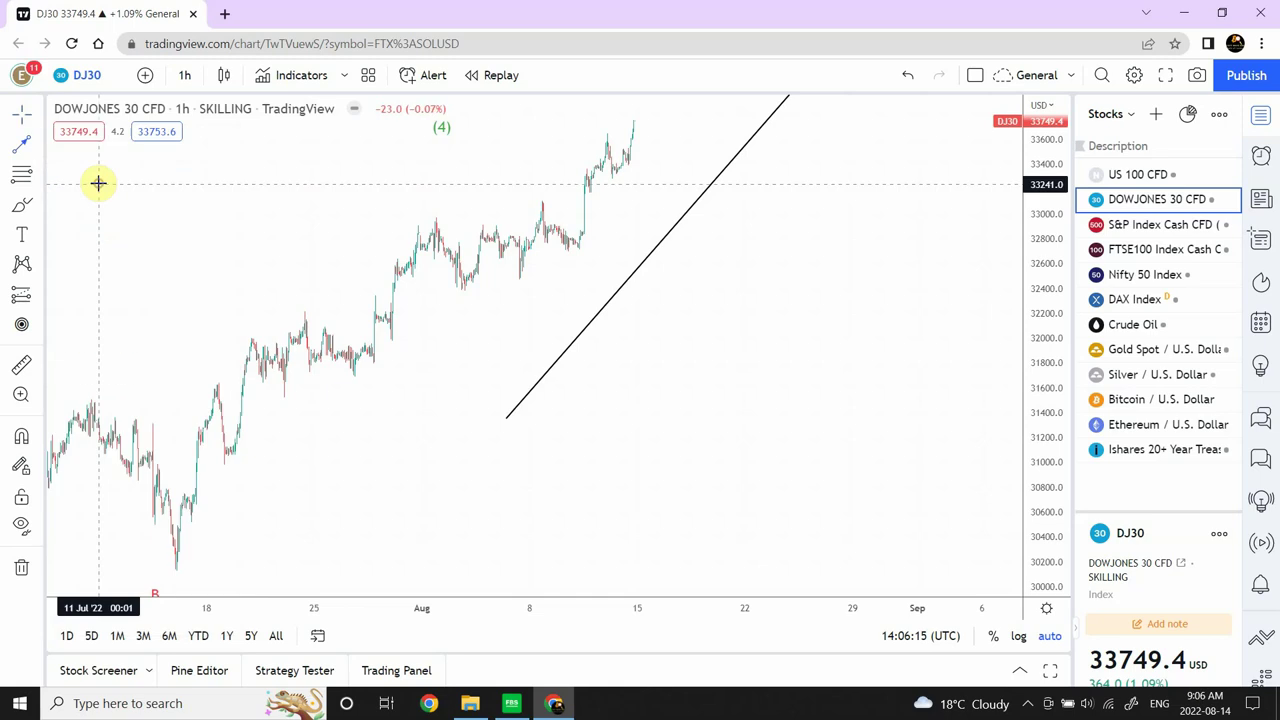
left_click(463, 289)
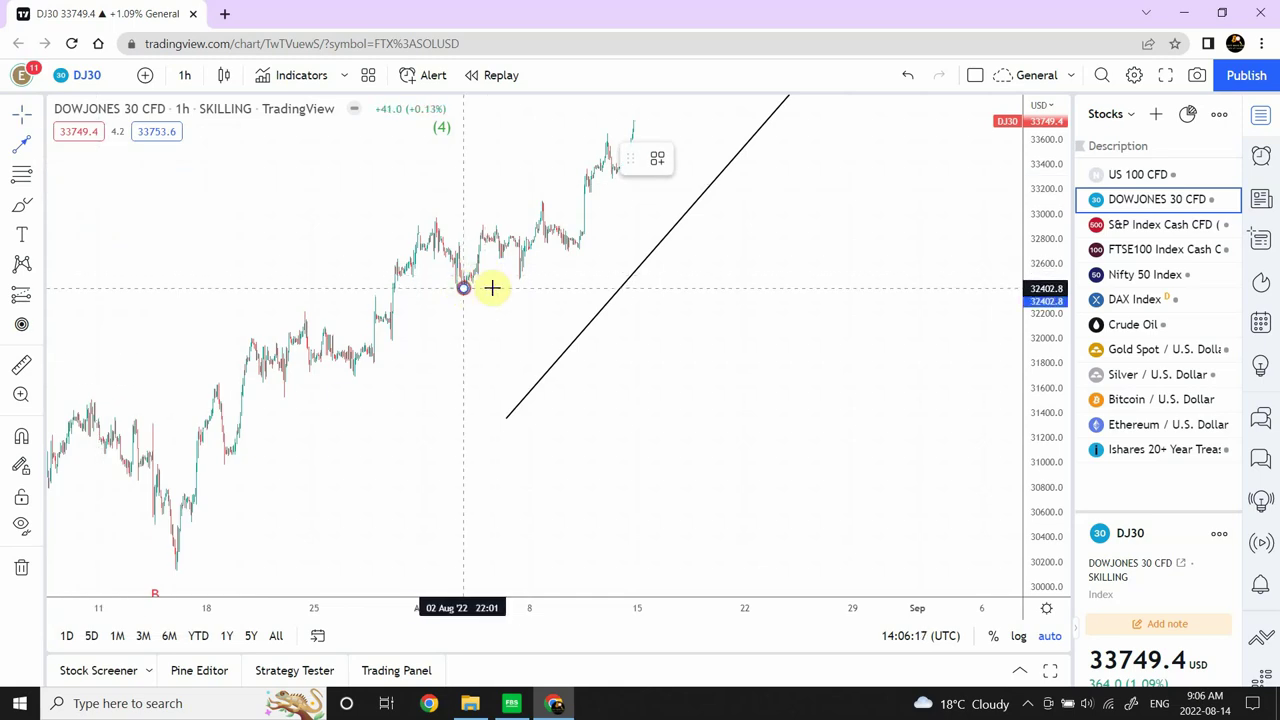
left_click(687, 289)
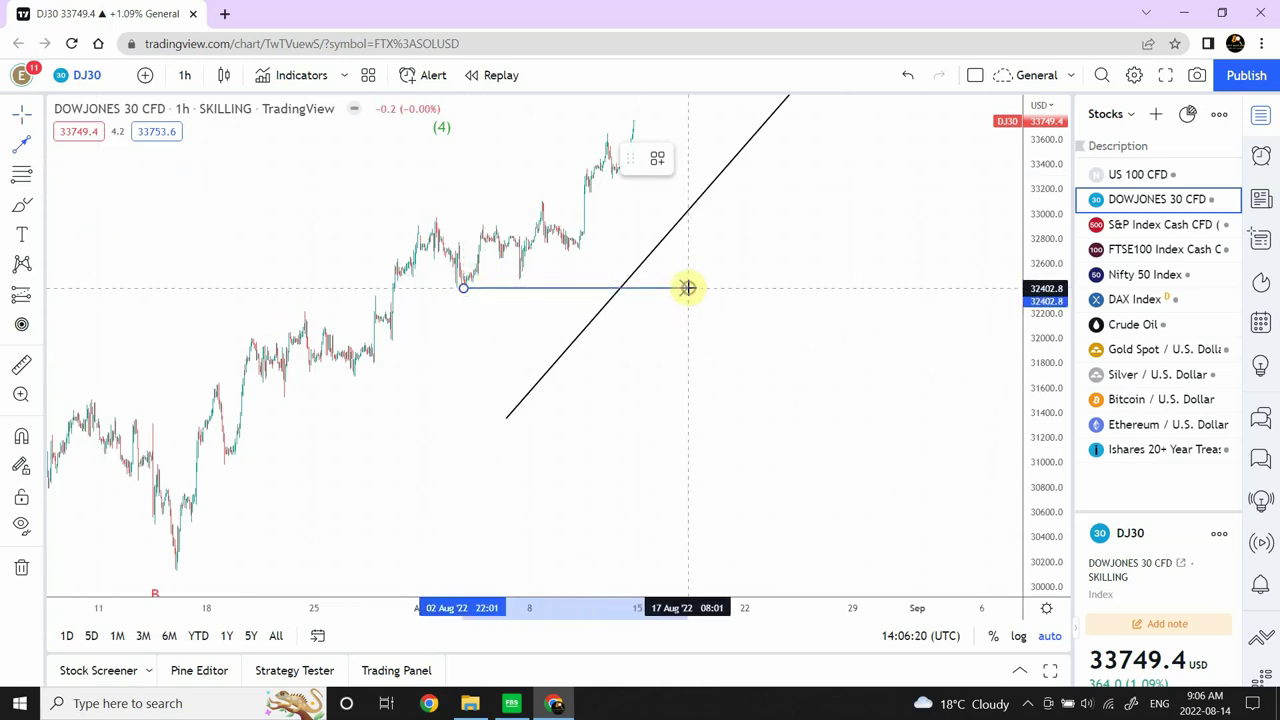
left_click(705, 261)
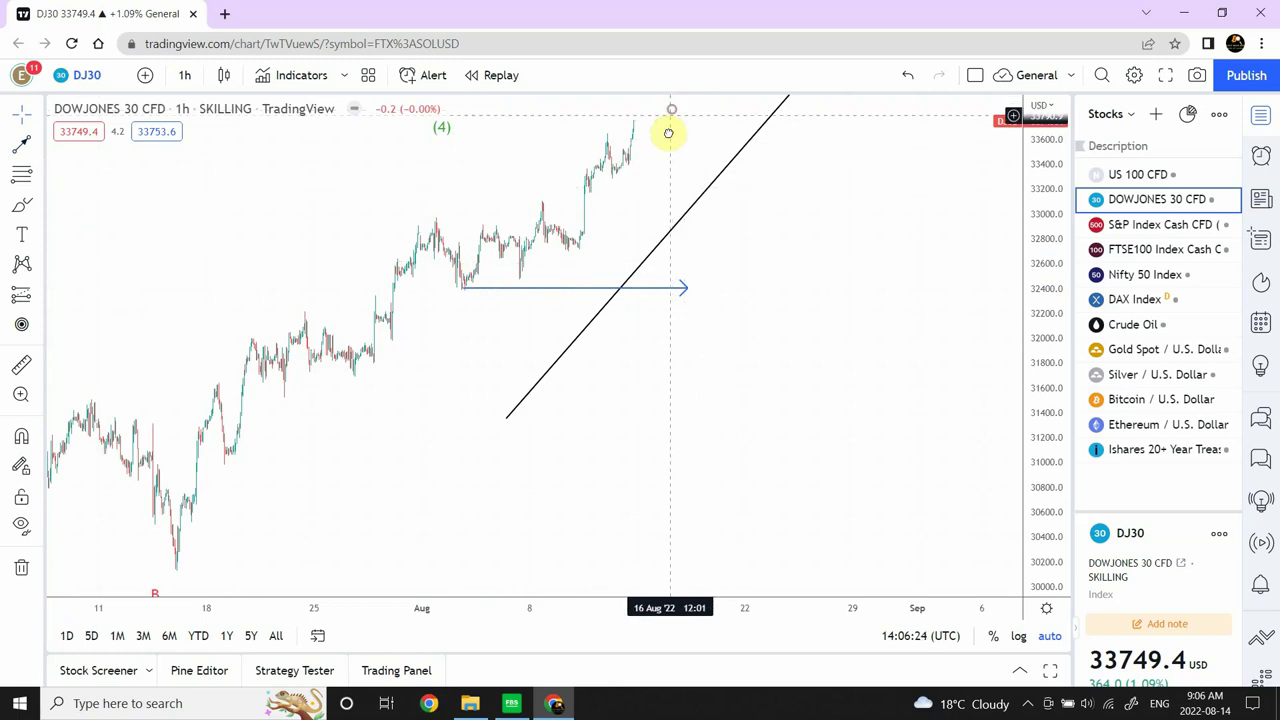
Step: Move the horizontal arrow up to about 33221, spanning about 5 Aug to 19 Aug '22
left_click_drag(666, 131, 663, 249)
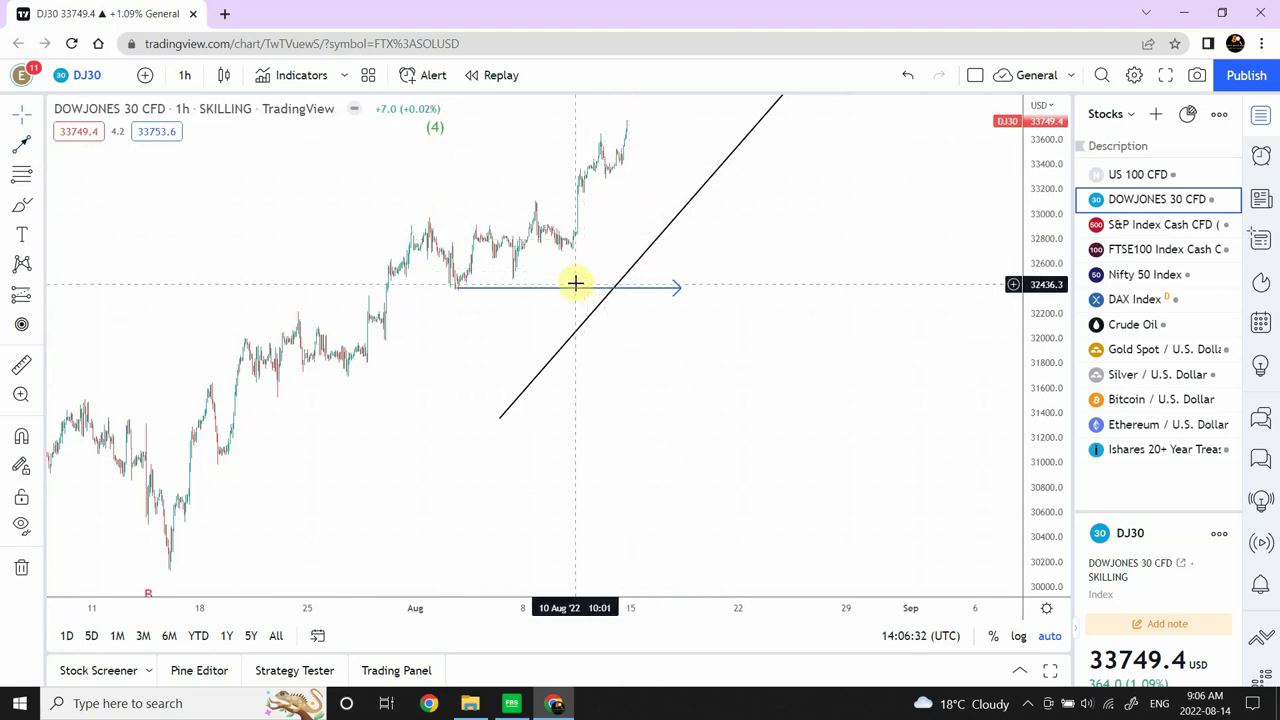
mouse_move(573, 293)
left_mouse_down()
mouse_move(586, 234)
mouse_move(625, 188)
left_mouse_up()
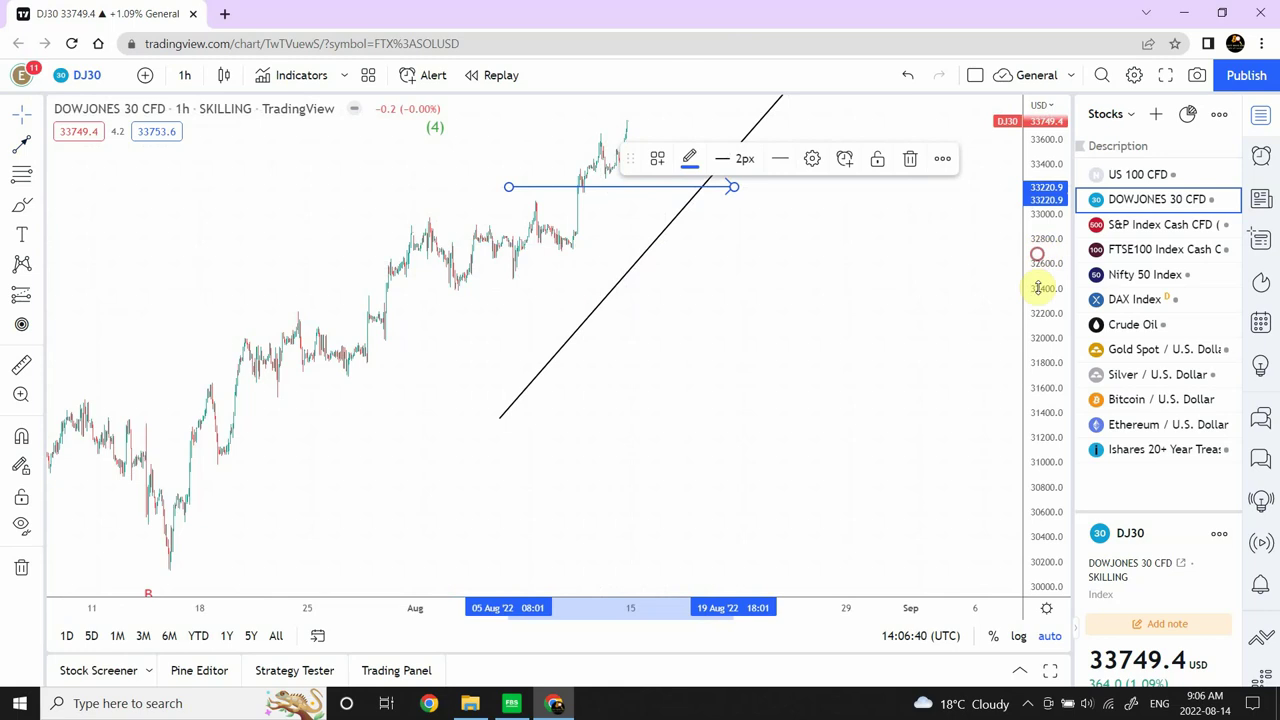
Step: Reposition the trend line beneath the price, starting at the wave B low near 30038 and ending at about 34871 on 31 Aug '22
left_click_drag(1038, 288, 1015, 551)
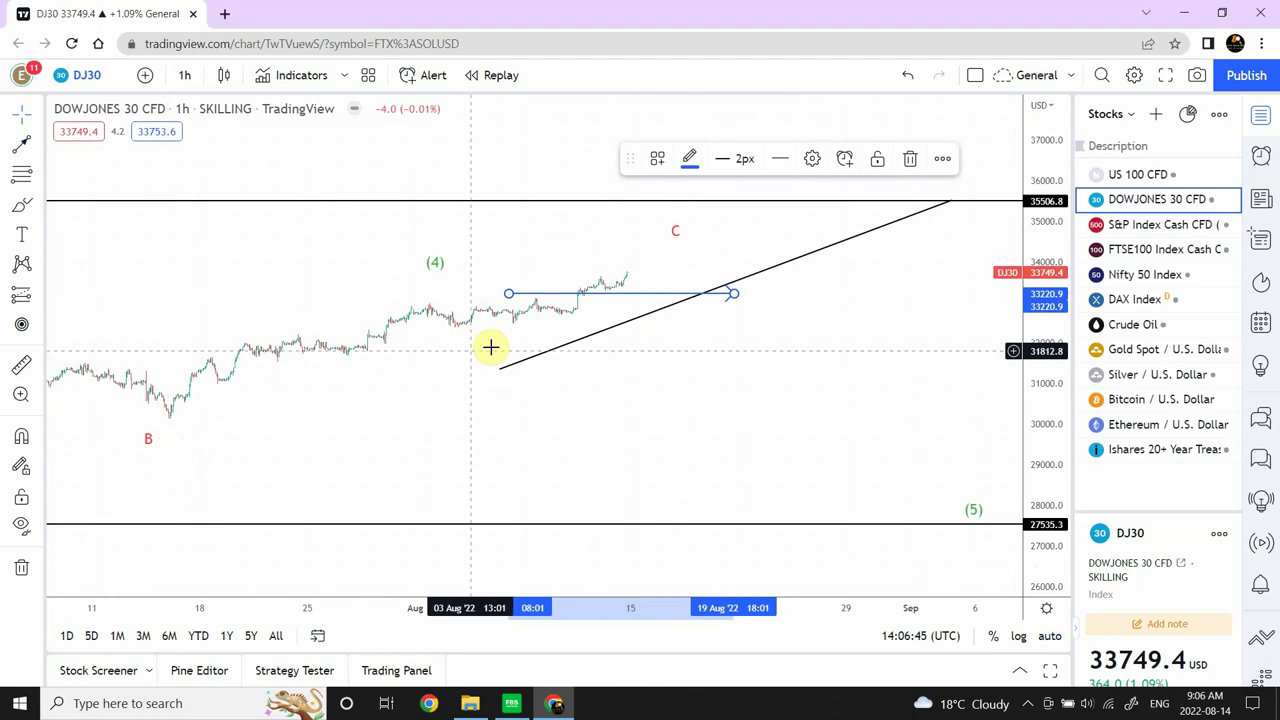
left_click_drag(768, 273, 433, 320)
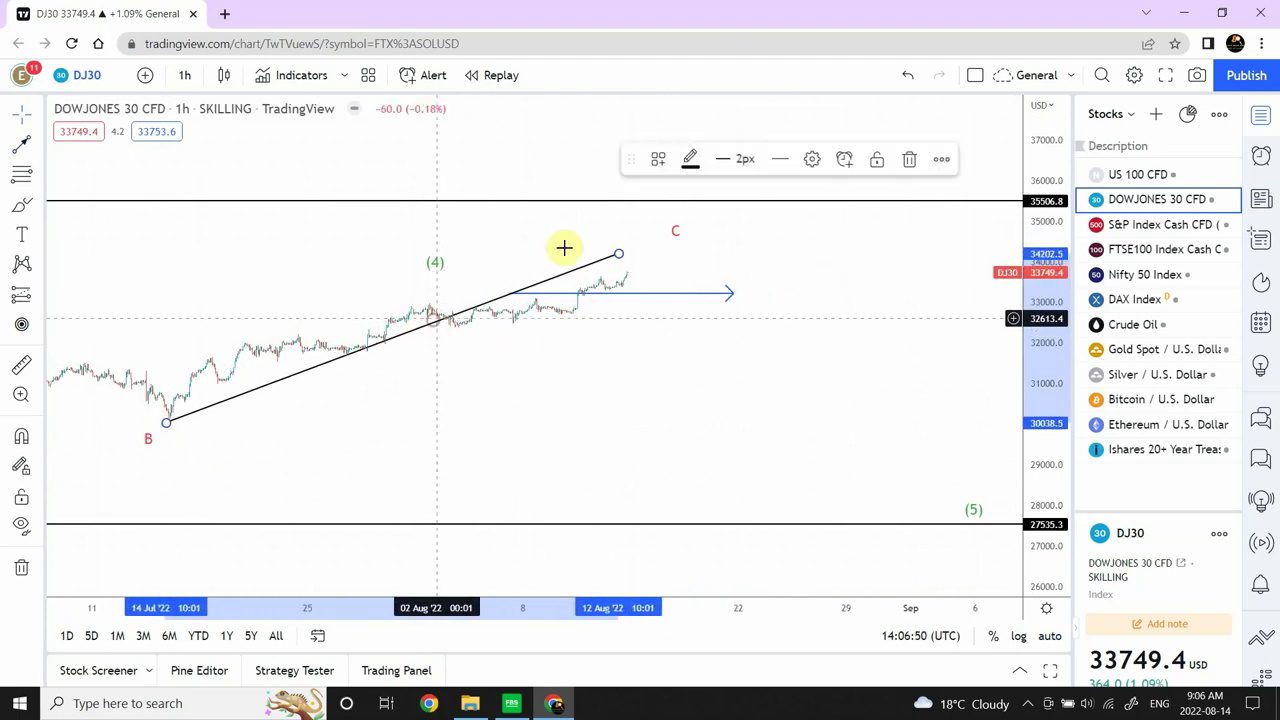
left_click_drag(618, 254, 899, 230)
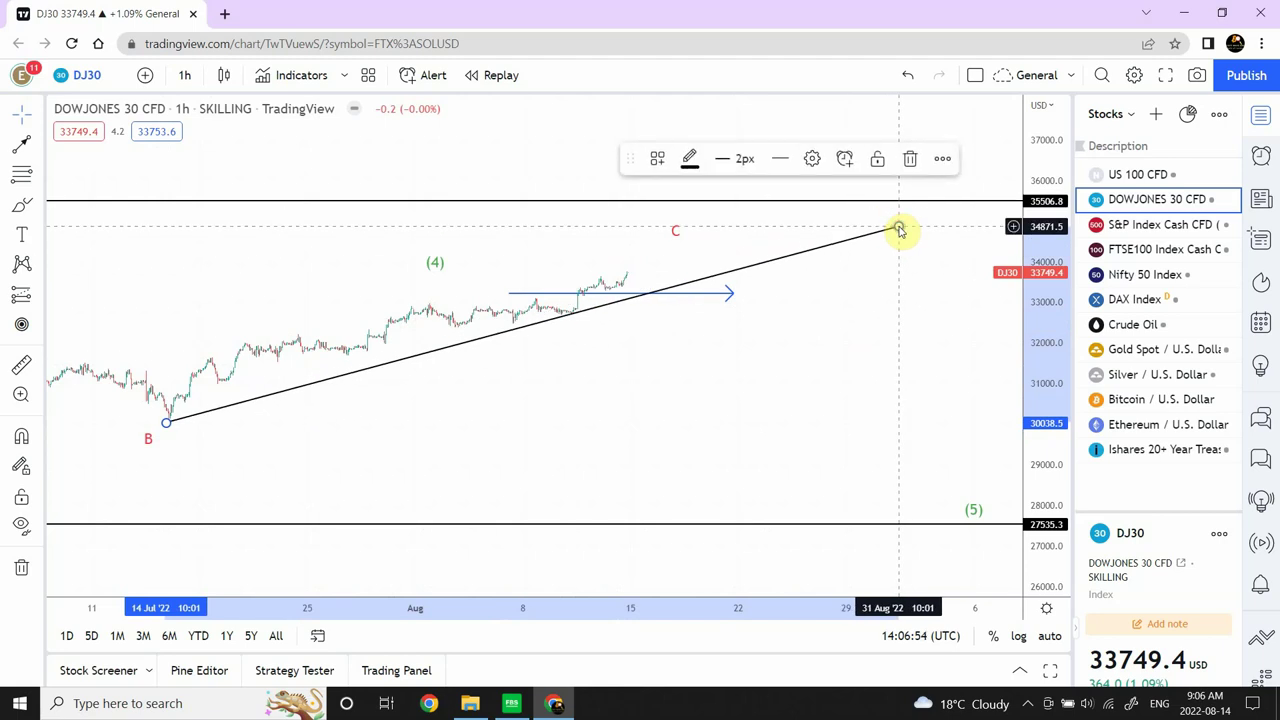
left_click(732, 281)
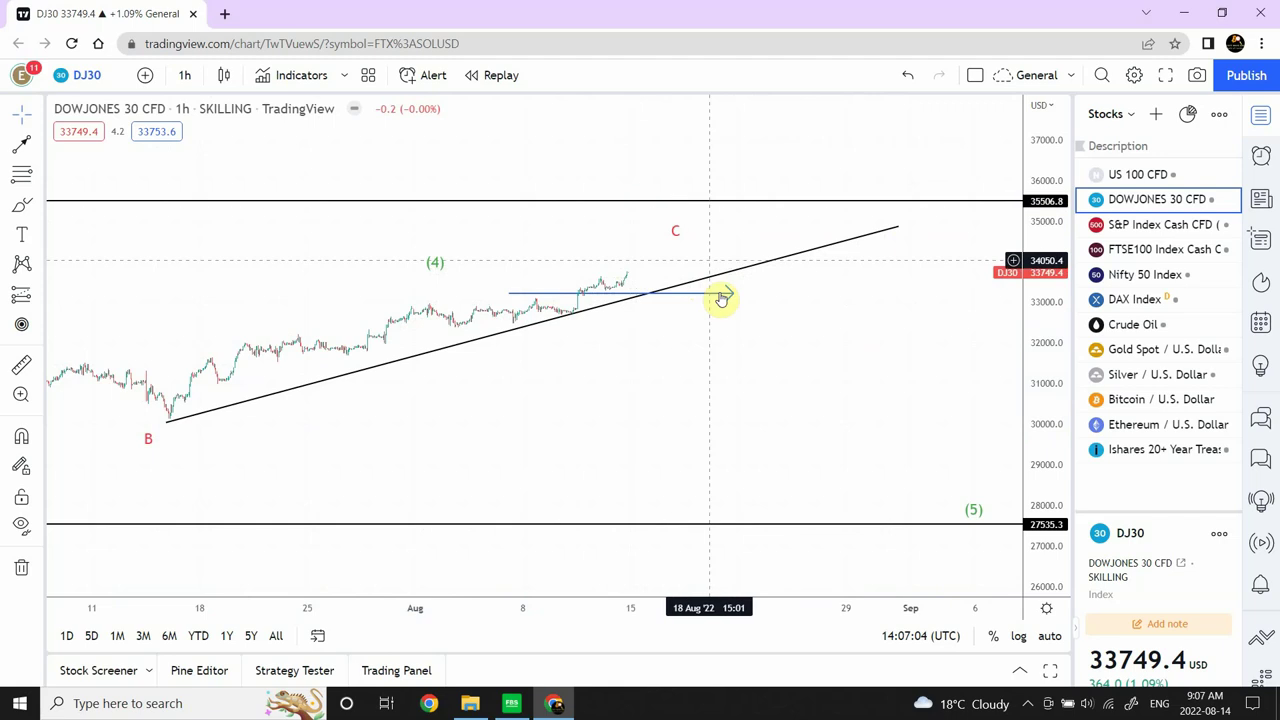
Step: On the S&P Index Cash CFD chart, move the 4081.91 horizontal line up to about 4200.78
left_click(1160, 230)
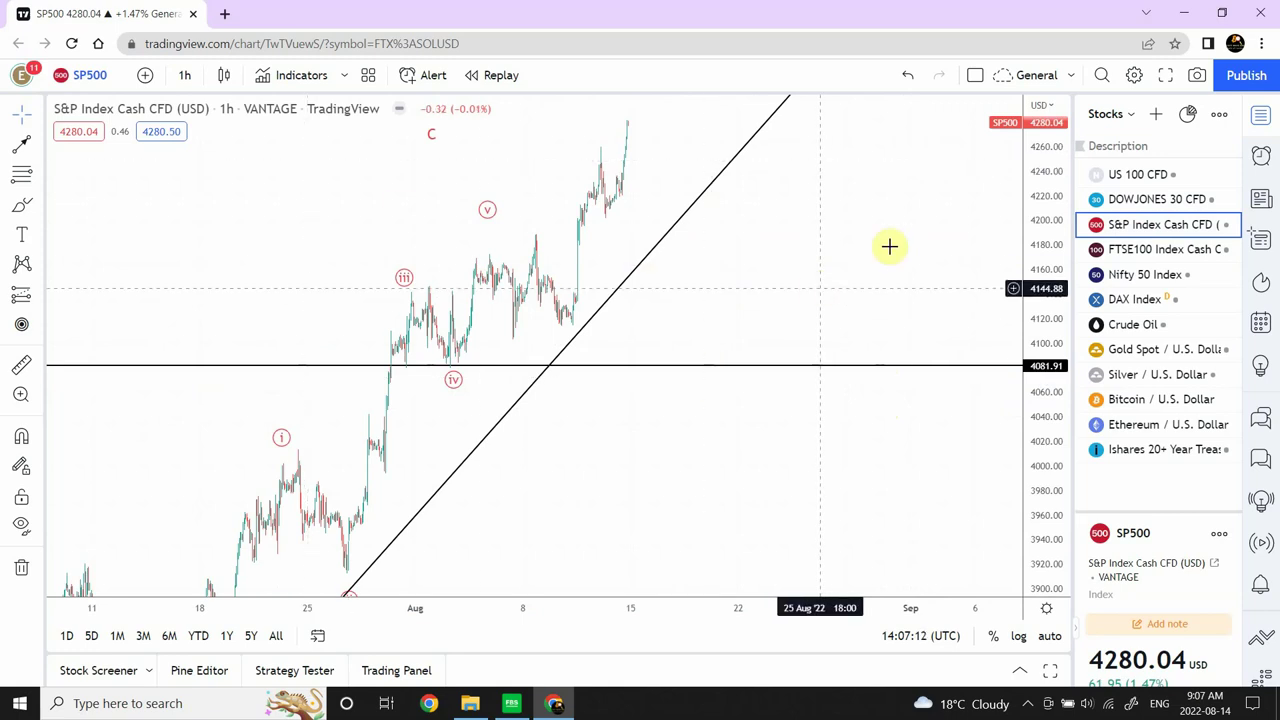
left_click_drag(1043, 186, 1030, 428)
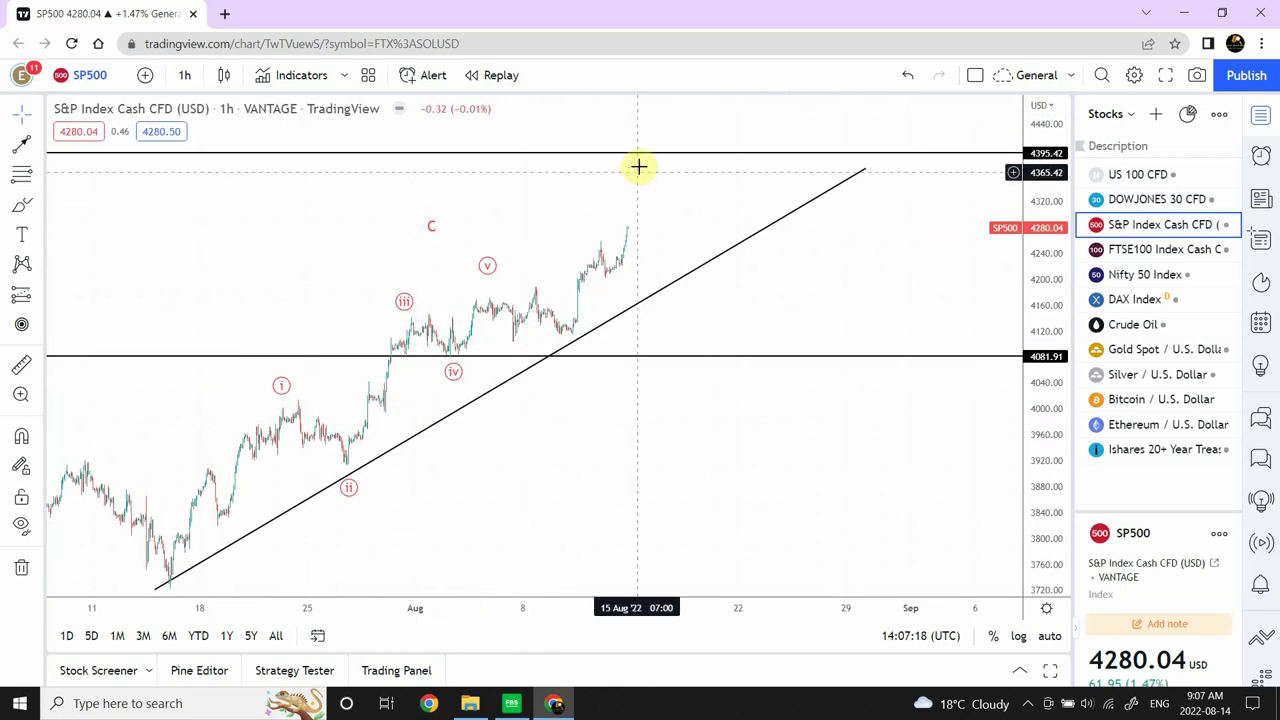
left_click_drag(640, 154, 641, 156)
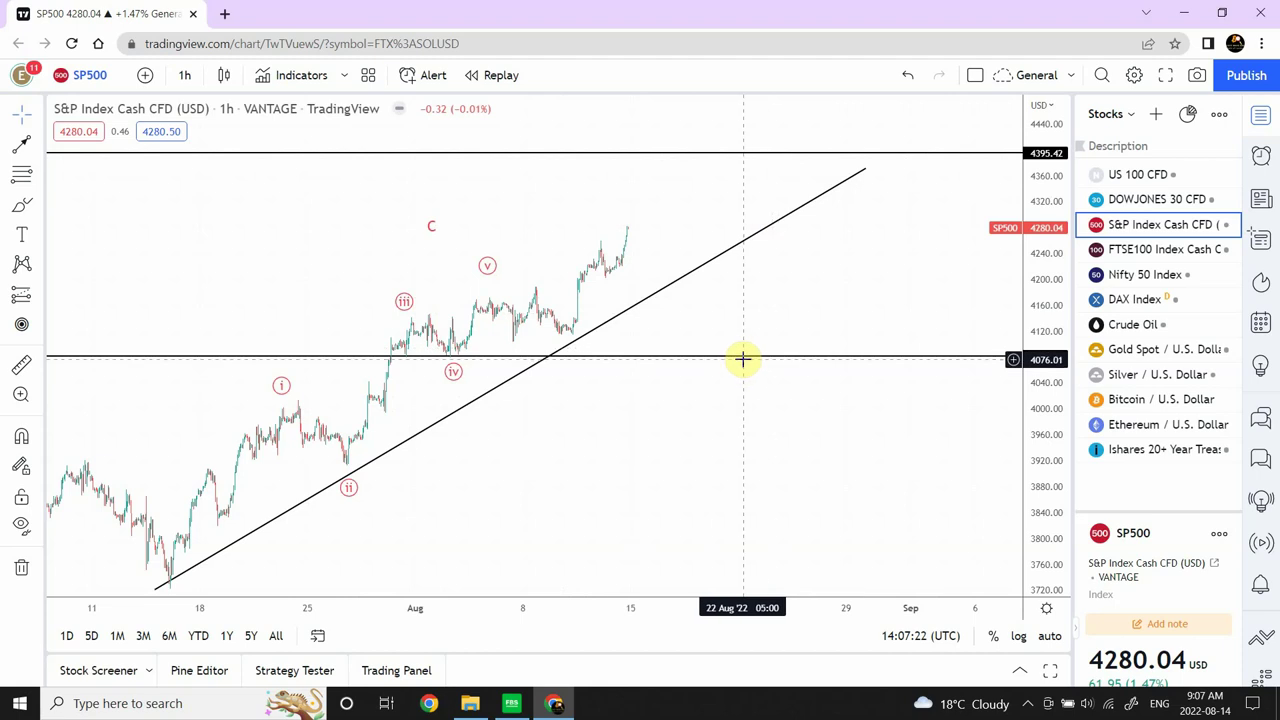
left_click_drag(743, 363, 773, 277)
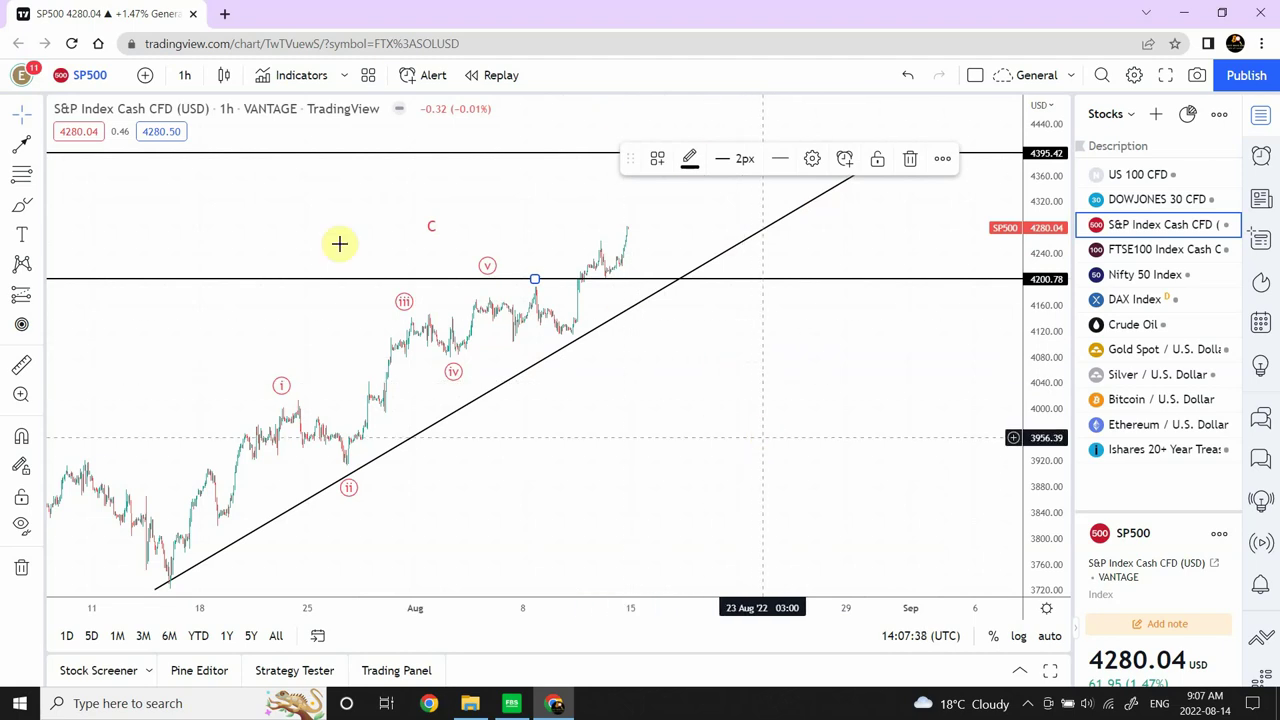
Step: Review the S&P Index Cash CFD on the daily interval with the price scale auto-fitted, down to the 3208.70 line
left_click(185, 75)
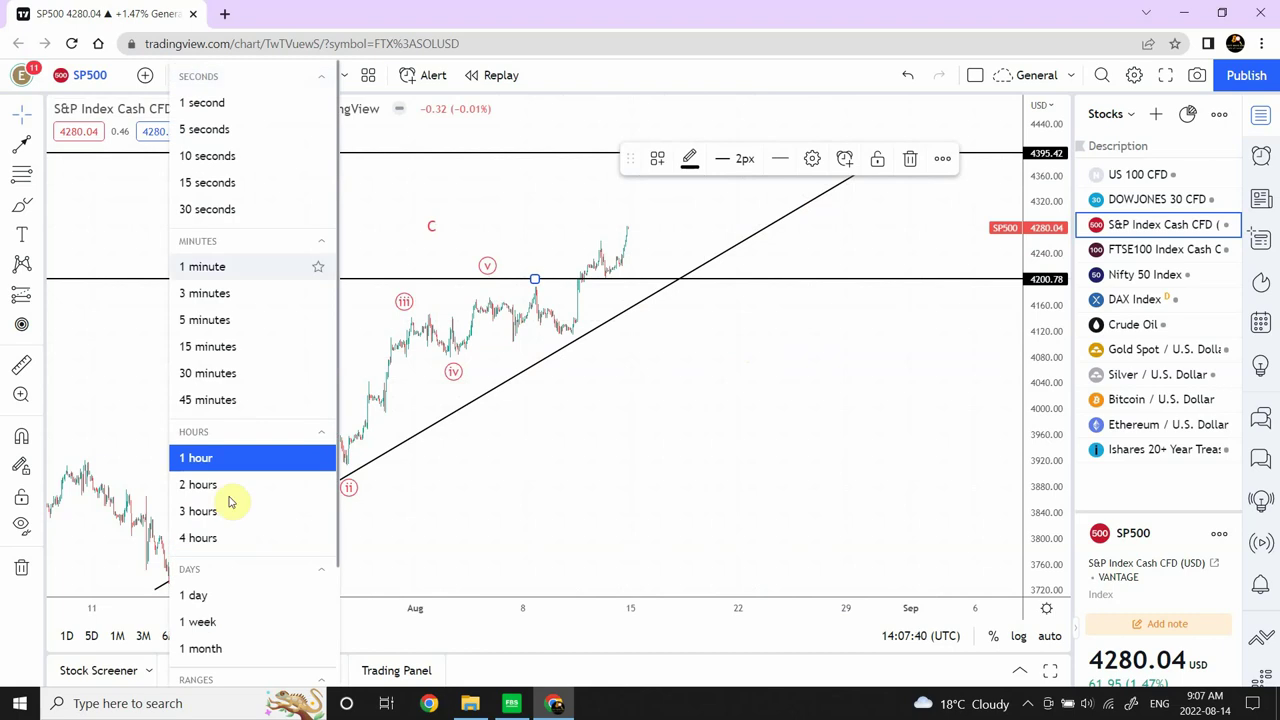
left_click(207, 597)
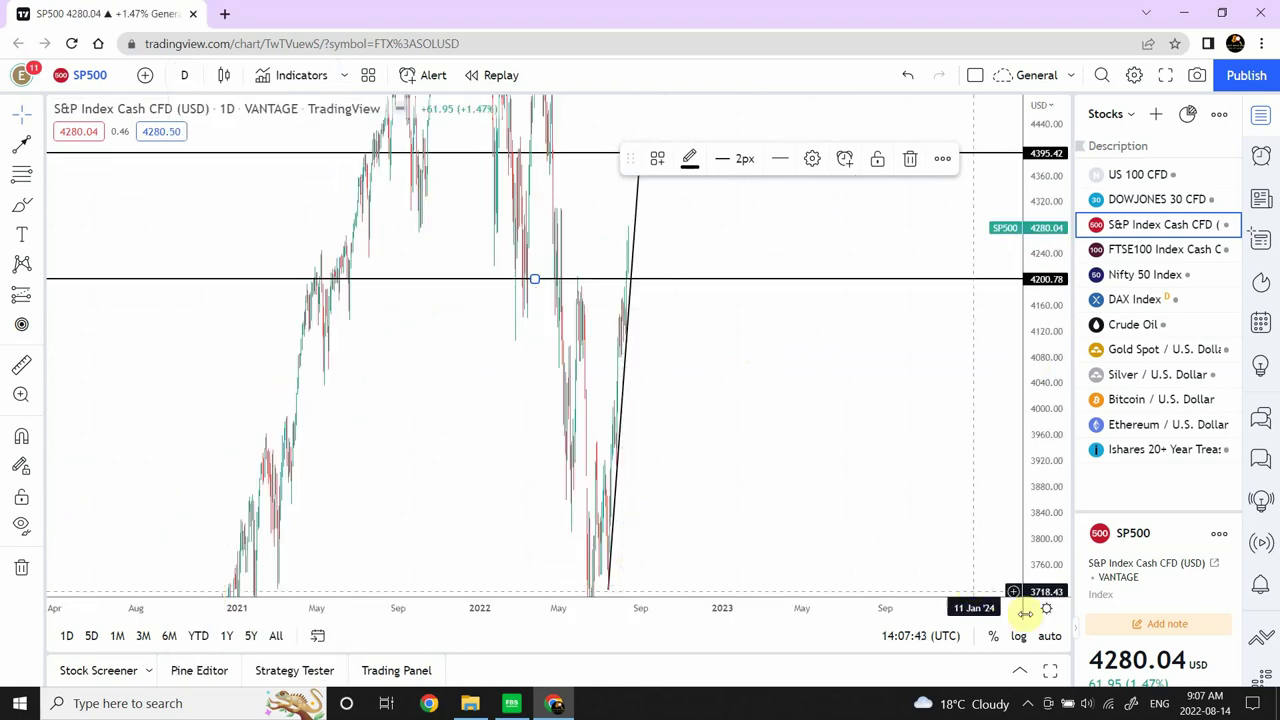
left_click(1049, 637)
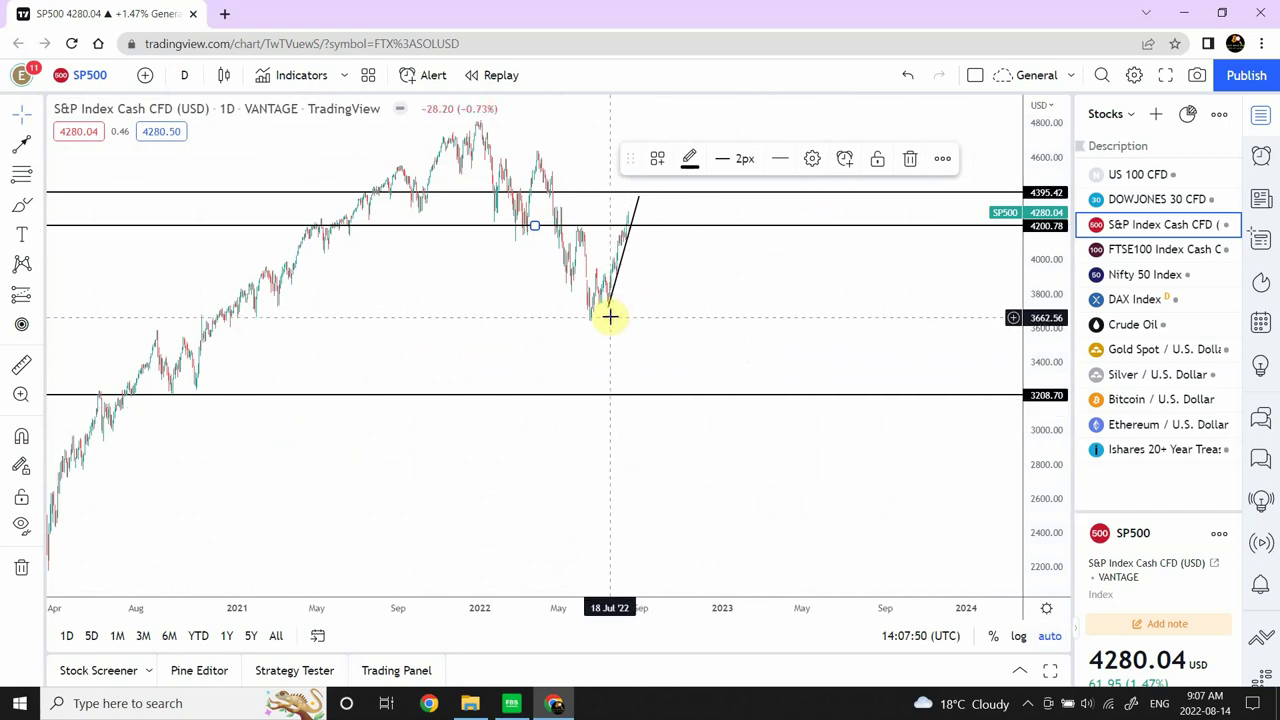
left_click(653, 395)
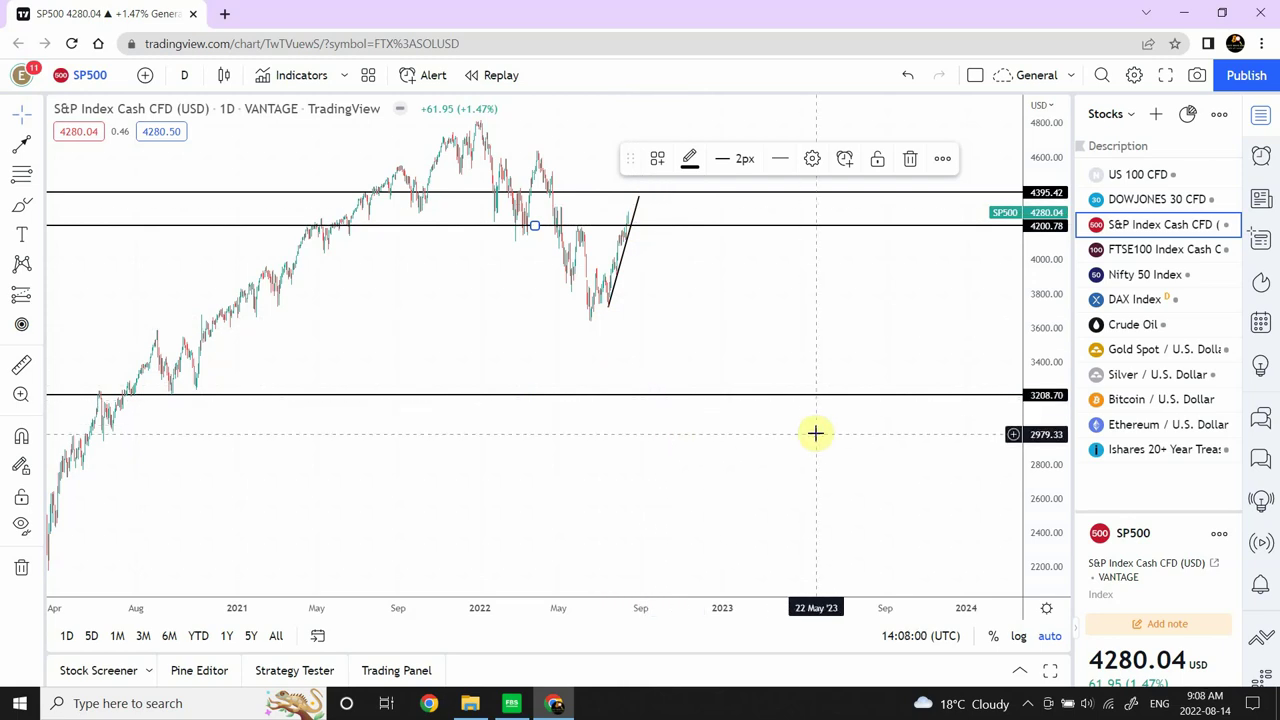
Step: On the daily FTSE100 chart, extend the lower trend line beneath the recent rally up to about 7591.52 on 26 Aug '22
left_click(1170, 252)
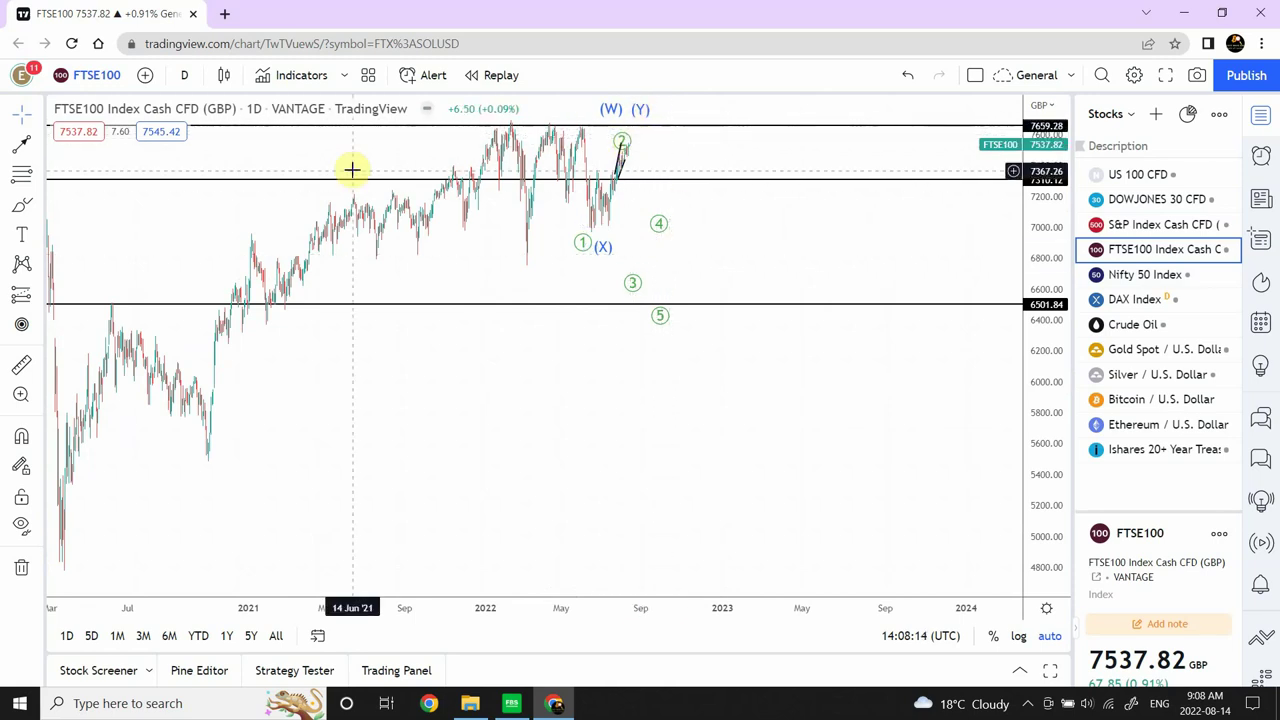
mouse_move(500, 534)
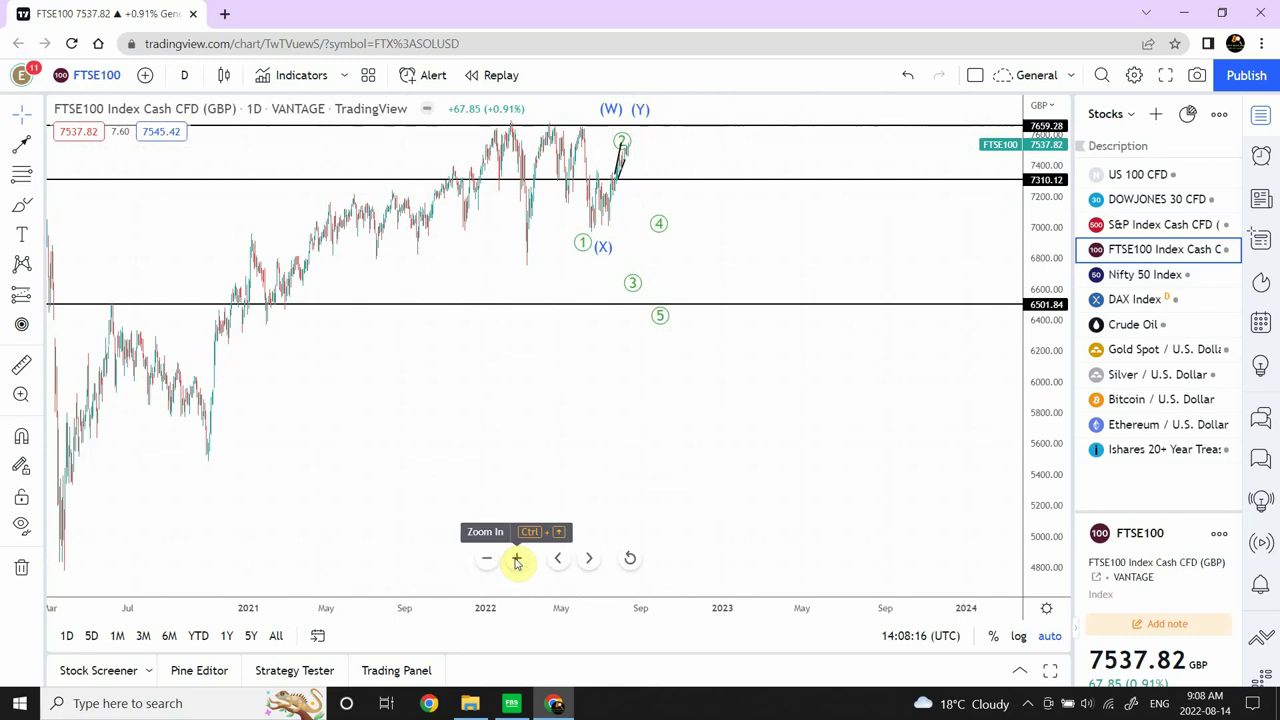
left_click(514, 560)
left_click(514, 560)
left_click(514, 560)
left_click_drag(386, 386, 923, 444)
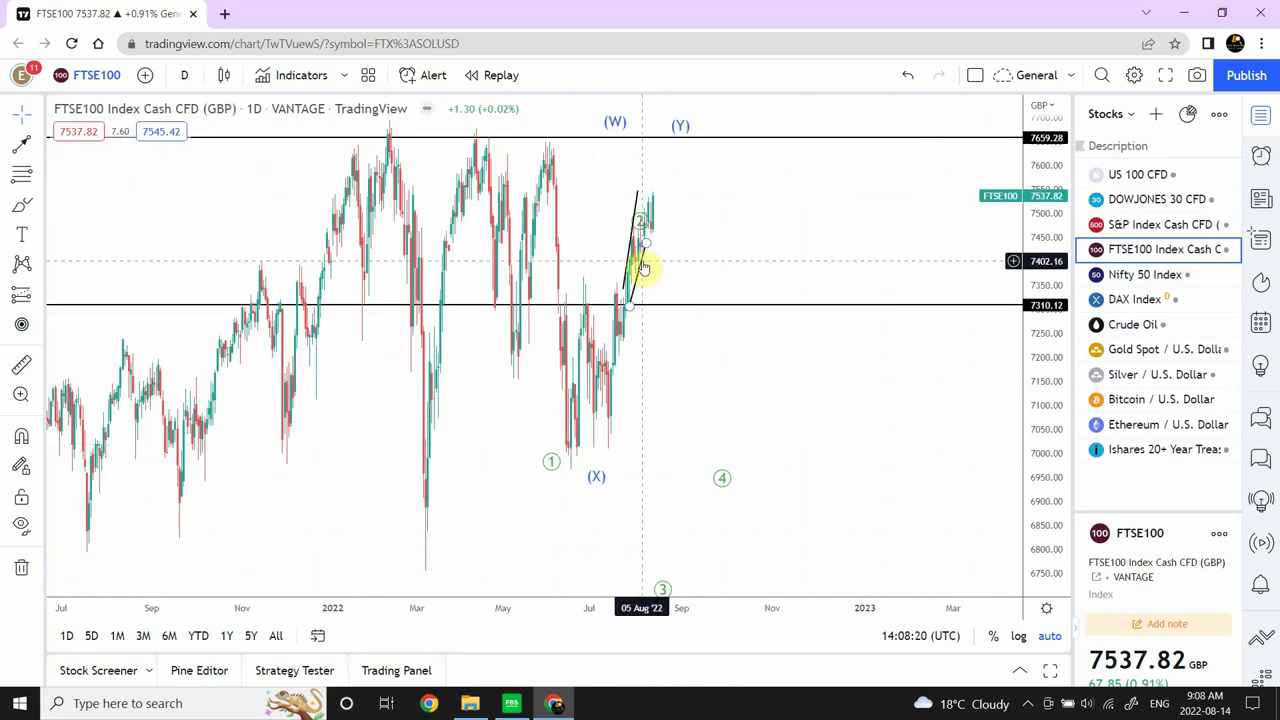
left_click_drag(645, 255, 673, 172)
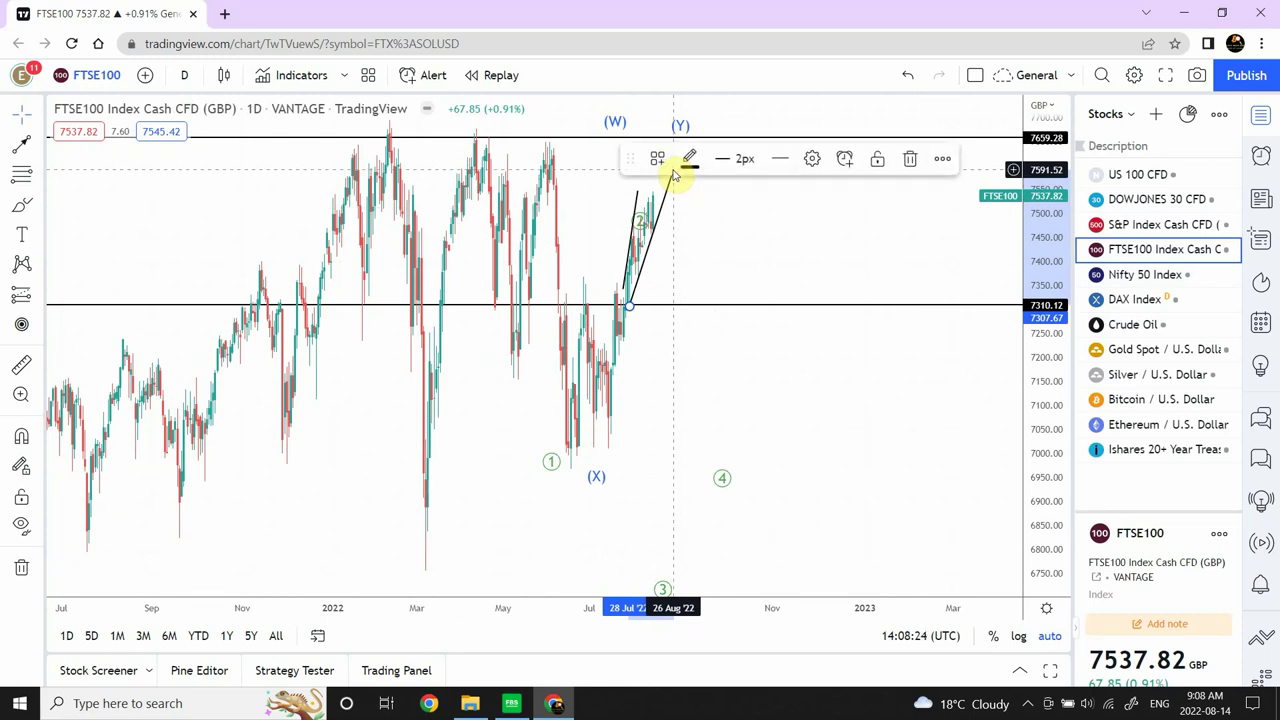
left_click(678, 202)
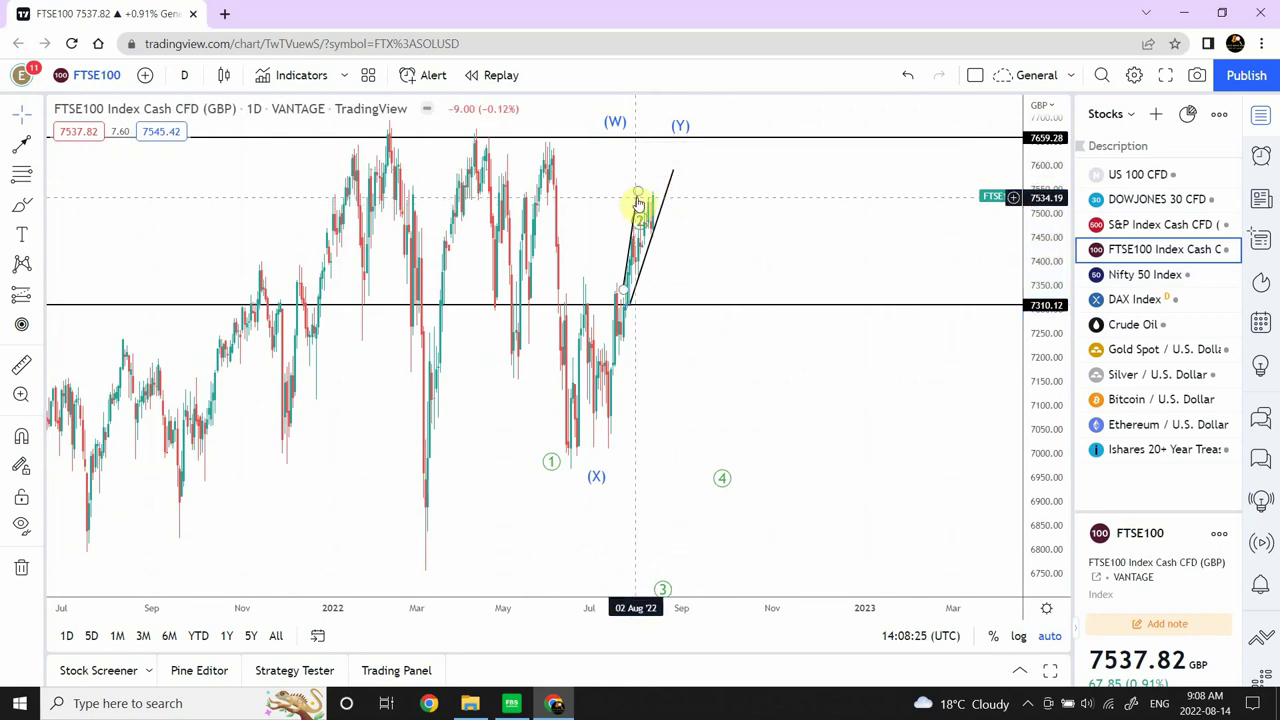
Step: Delete the short upper trend line and the green circled 1 to 5 wave count from the FTSE100 chart
left_click(638, 204)
left_click(636, 197)
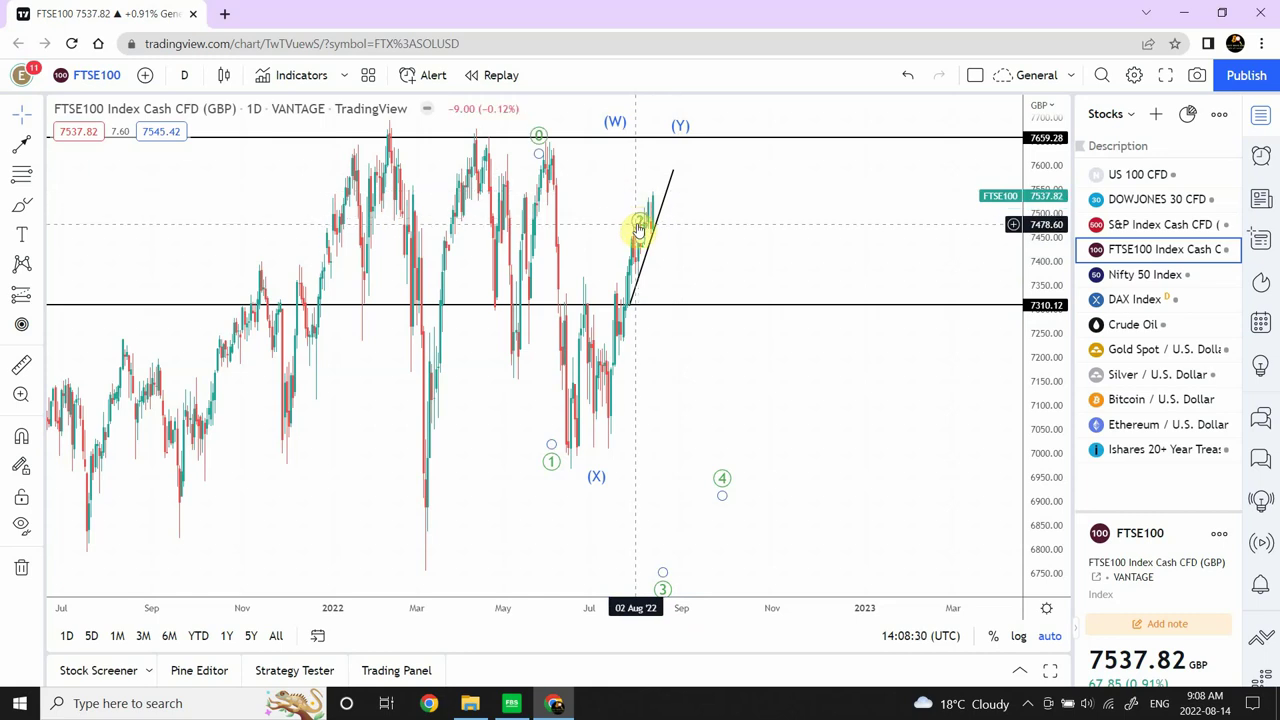
left_click(638, 229)
key("Delete")
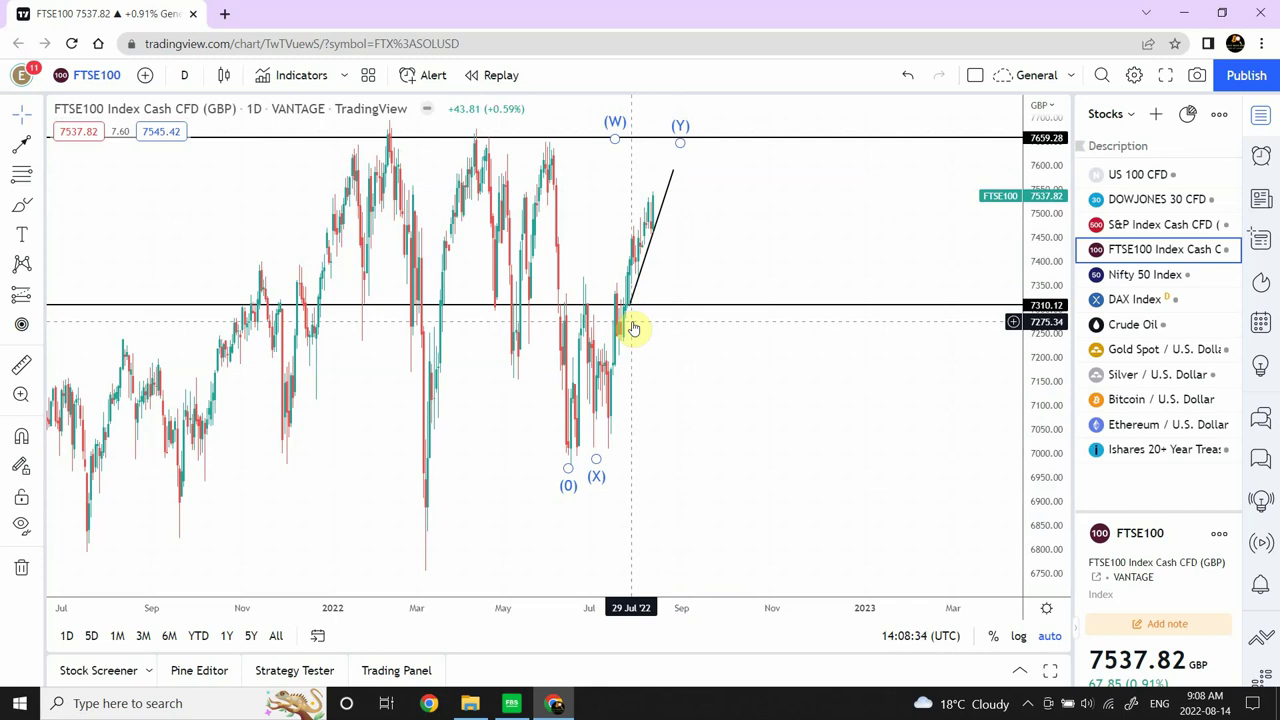
Step: Examine the FTSE100 advance on the 1-hour interval between the 7310.12 and 7659.28 horizontal lines
left_click(184, 75)
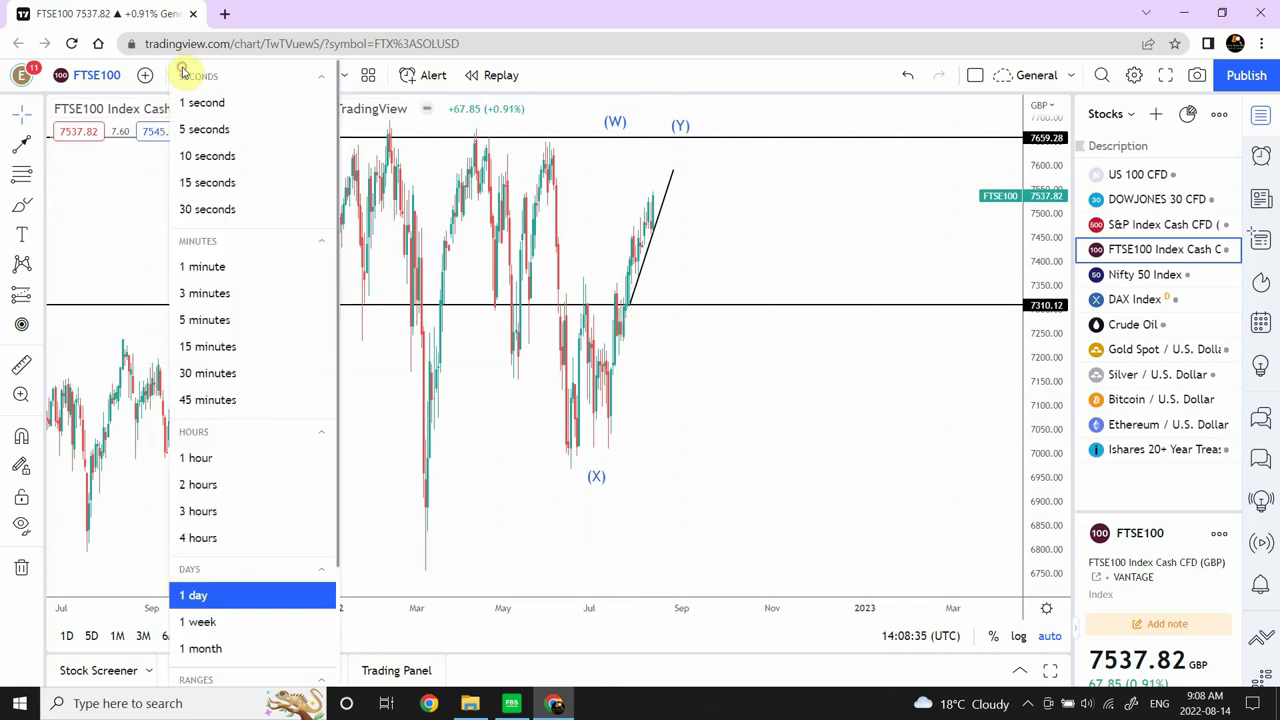
left_click(228, 459)
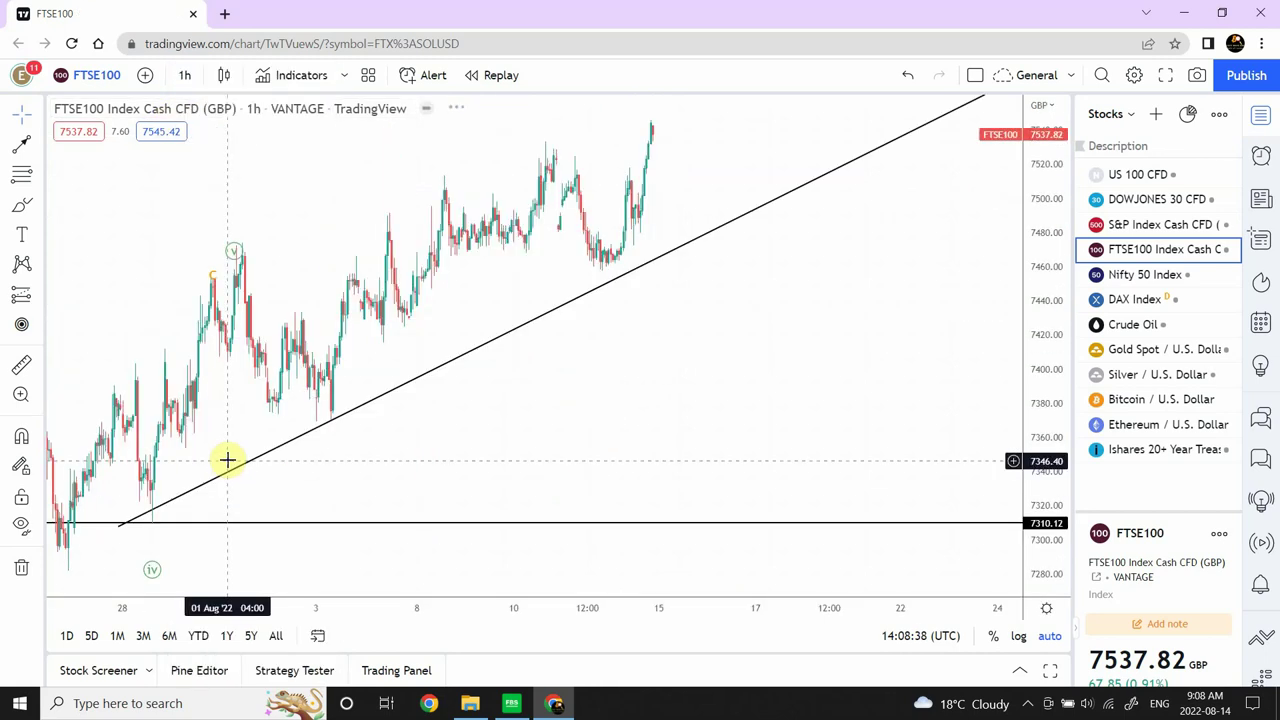
left_click_drag(1023, 200, 1008, 423)
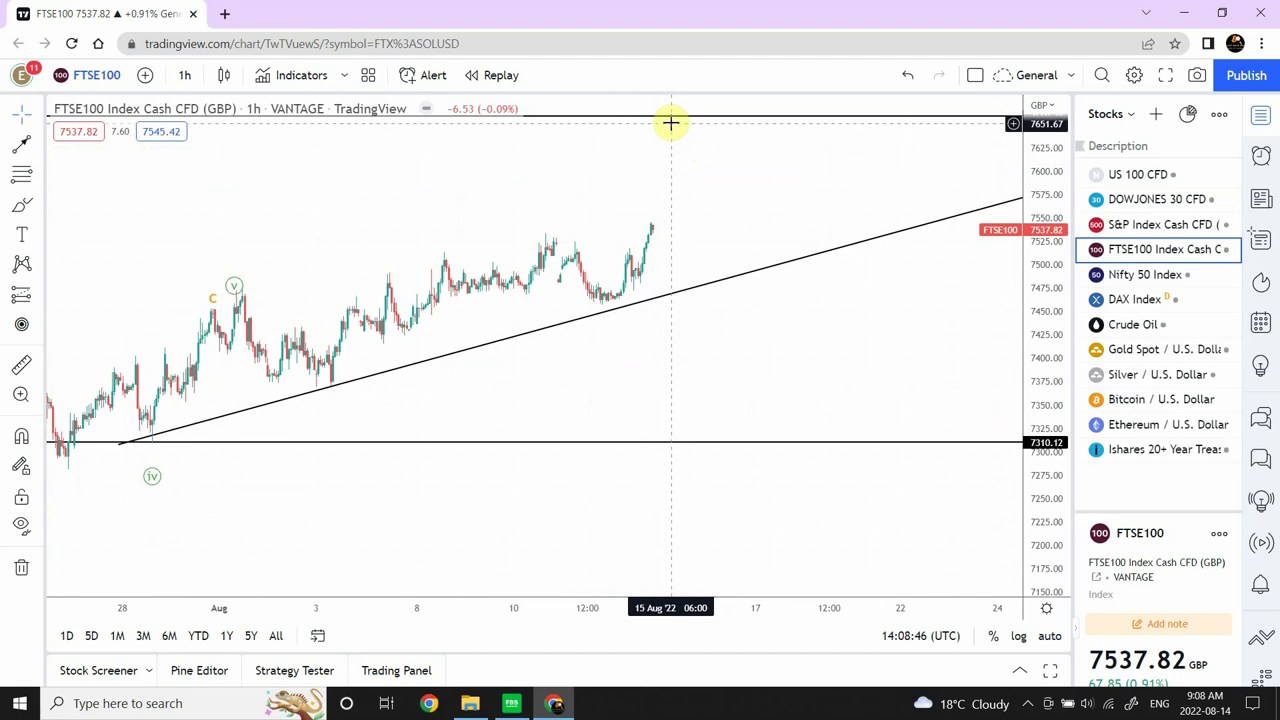
Step: Return the FTSE100 chart to the daily interval and review the (W)-(X)-(Y) count with the 6501.84 line in range
left_click(189, 80)
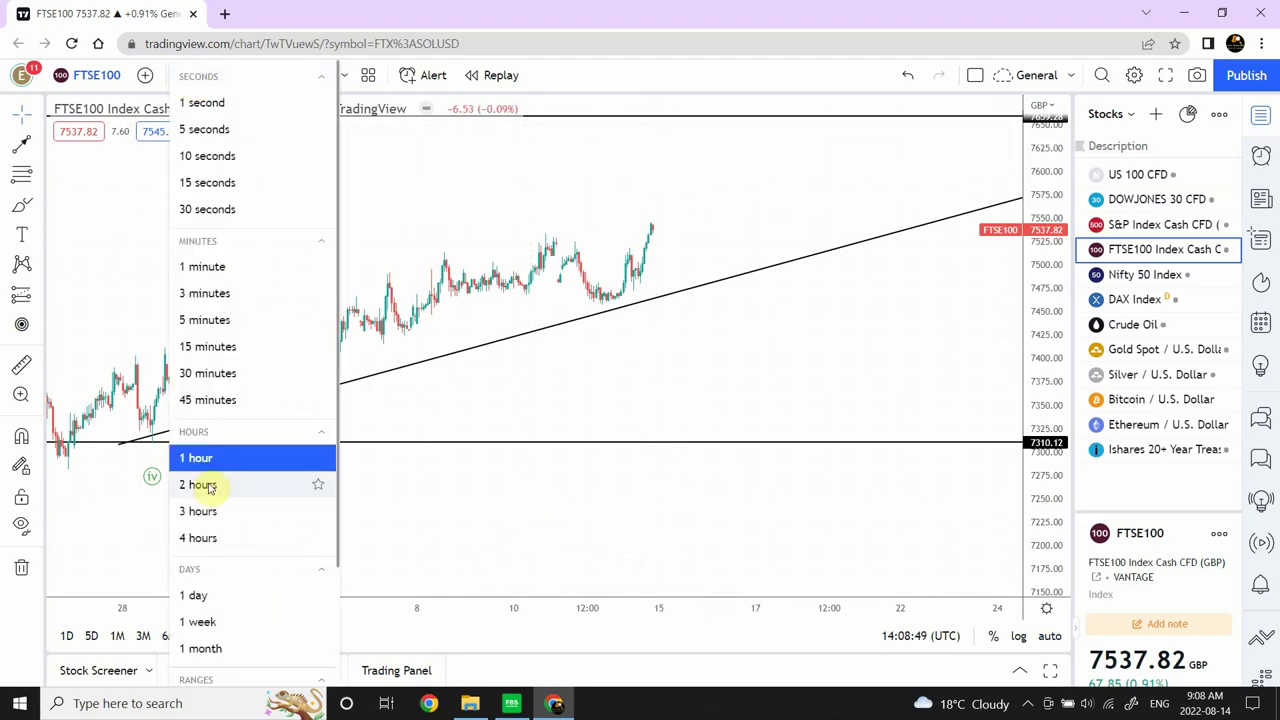
left_click(205, 595)
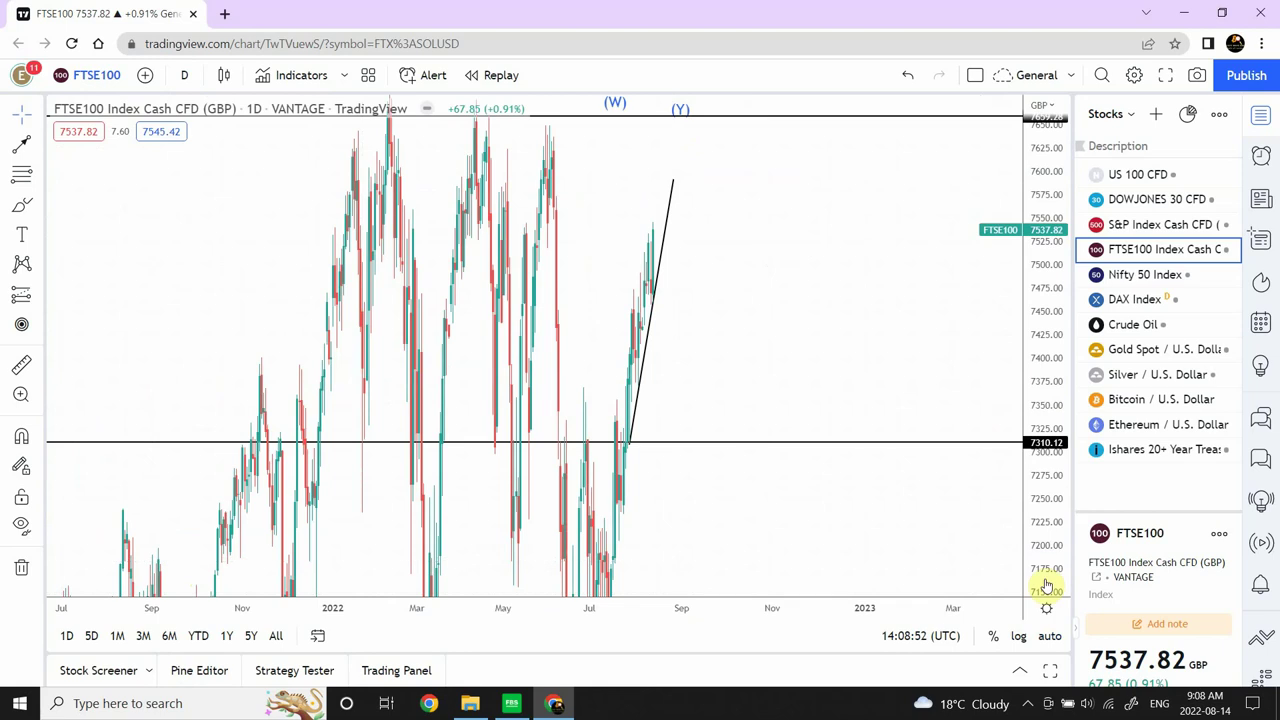
left_click(1051, 642)
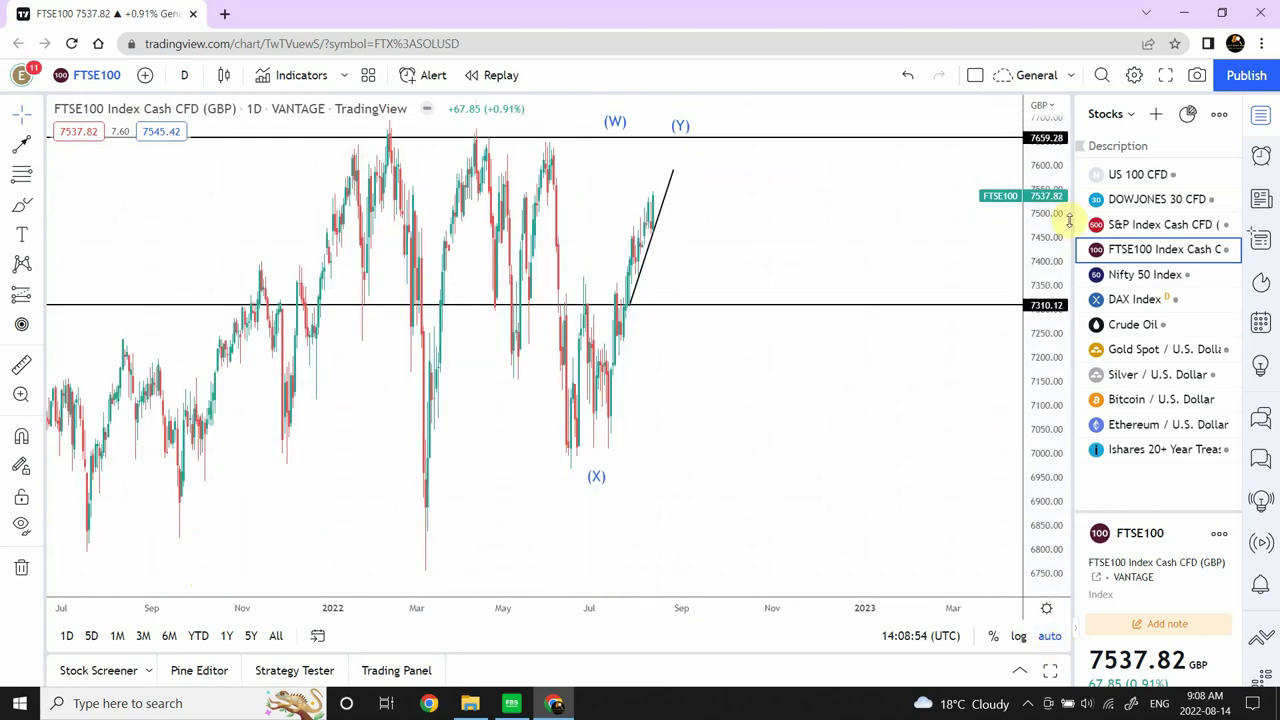
left_click_drag(1048, 224, 1039, 432)
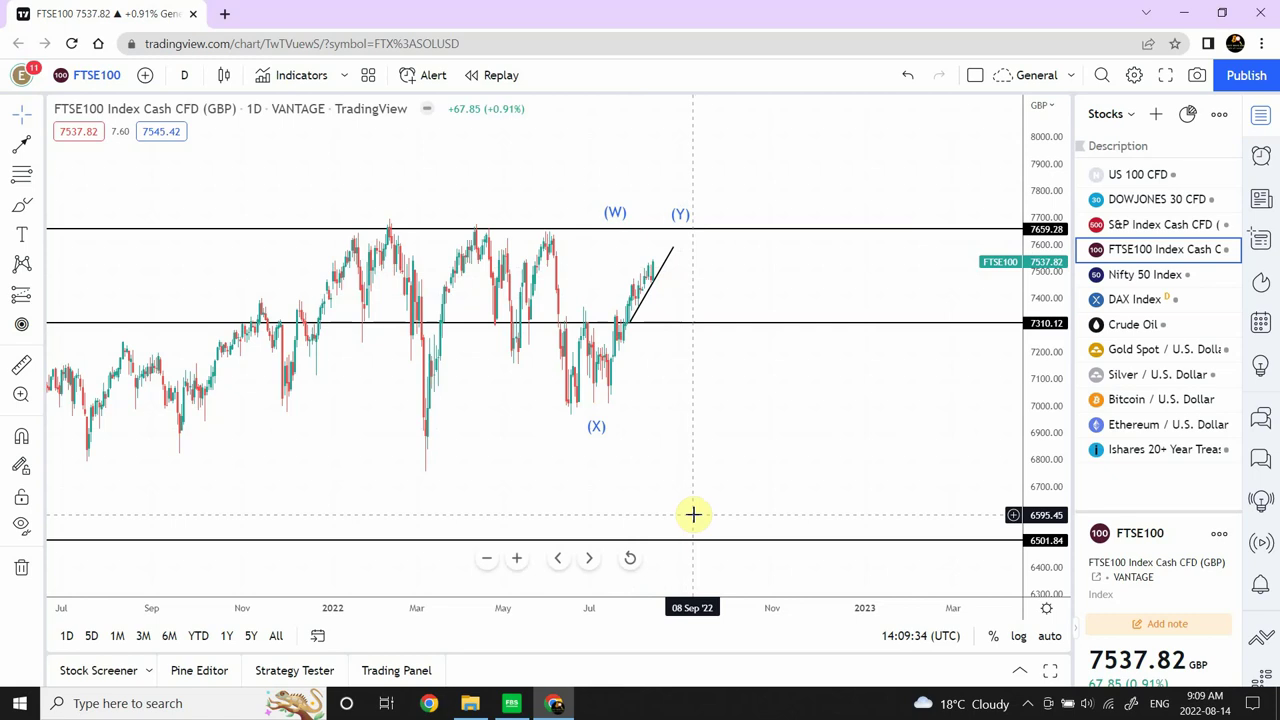
Step: On the daily Nifty 50 Index chart, delete the upper descending trend line that runs past waves ii and iv
left_click(1119, 281)
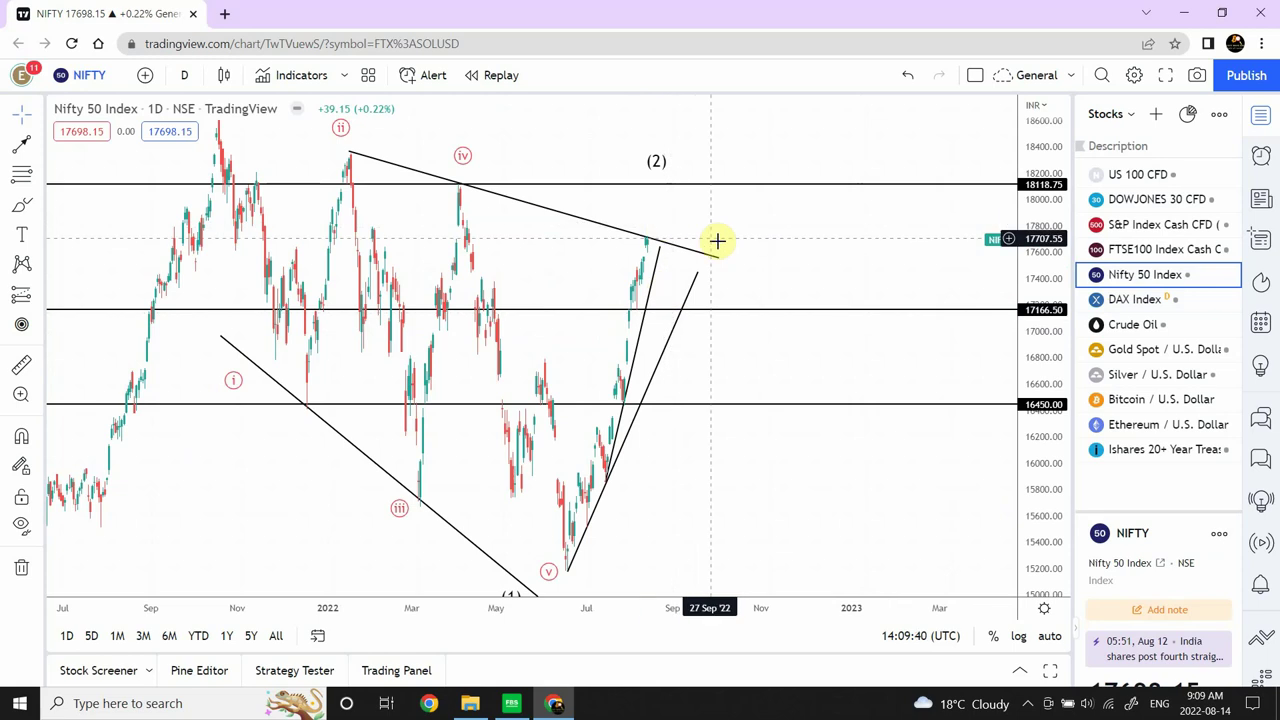
left_click(603, 226)
key("Delete")
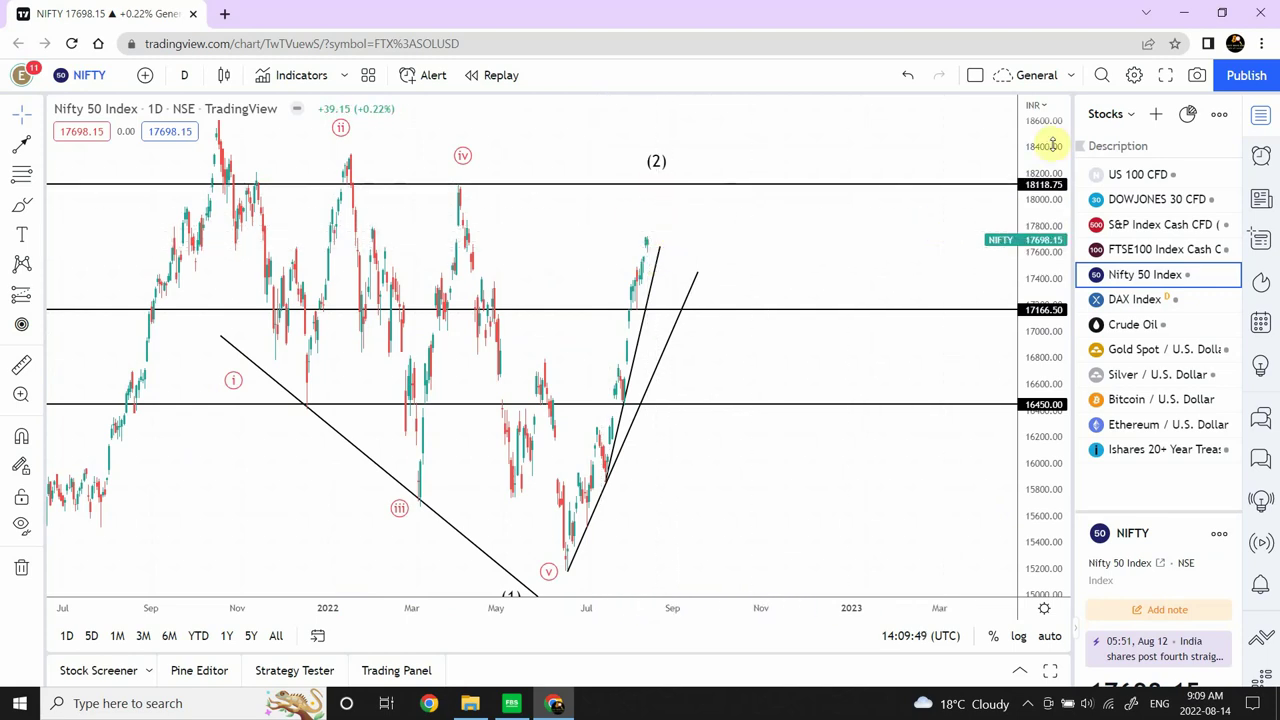
left_click_drag(1045, 143, 1025, 345)
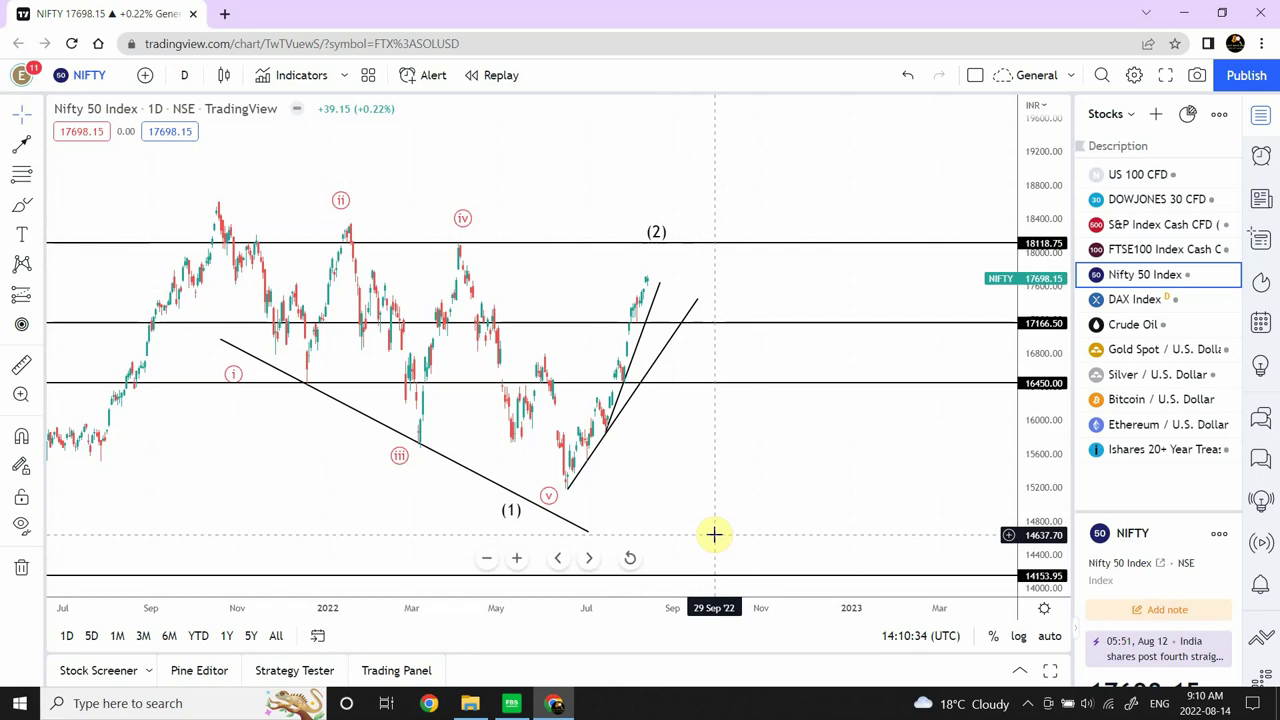
Step: On the daily DAX Index chart, move the 14405.98 horizontal line down to about 14381.64
left_click(1120, 304)
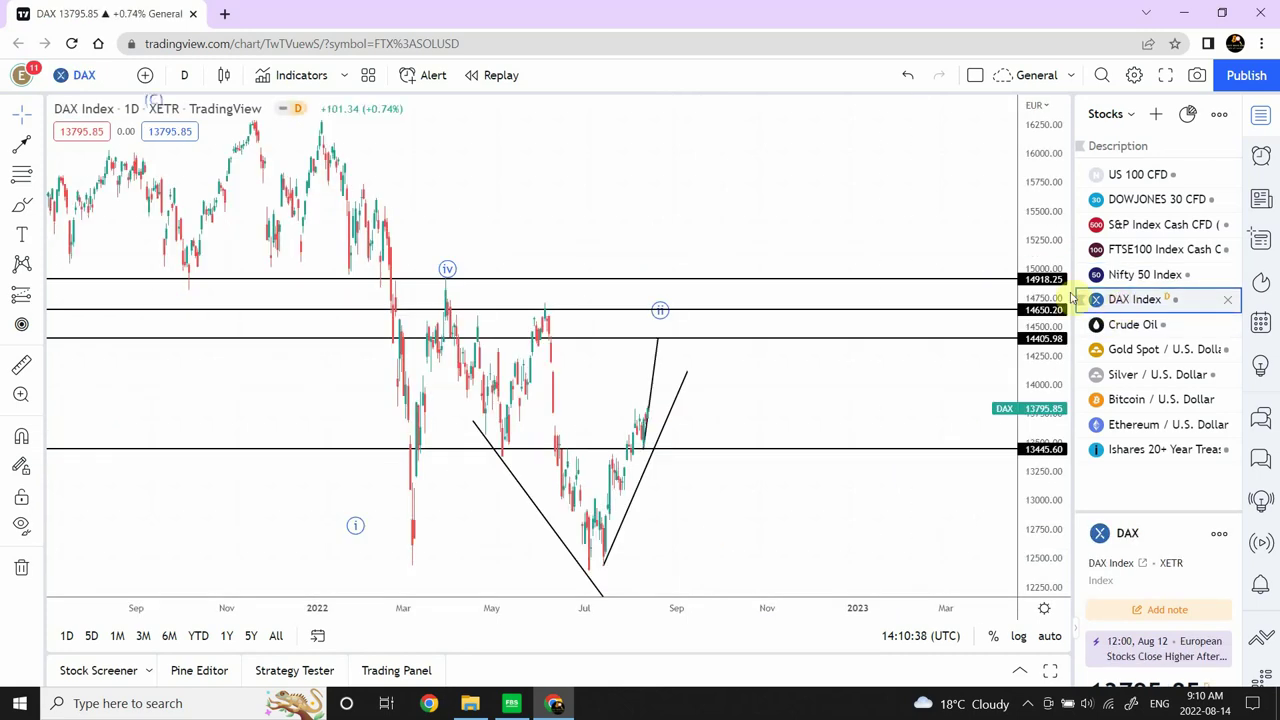
left_click(664, 341)
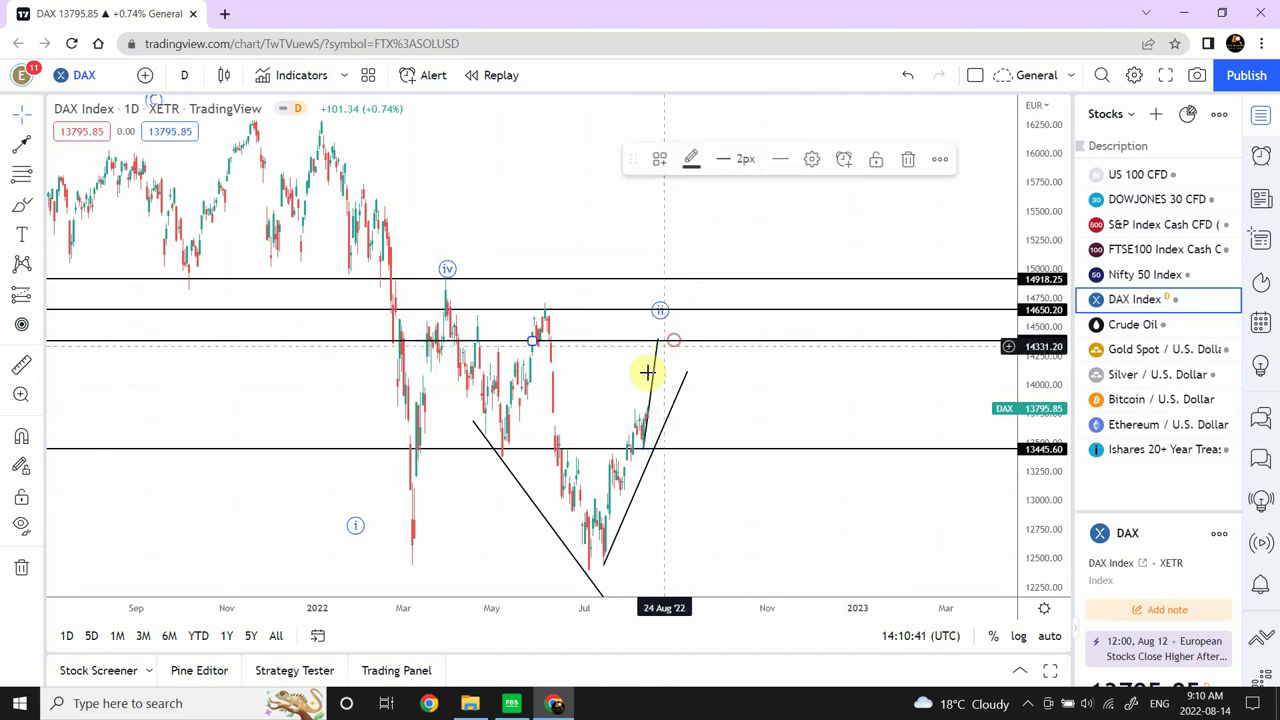
Step: Move the DAX wave iv label to about 12630.74 on 19 Dec '22 and wave i to about 12710.00 on 11 Feb '22
left_click(449, 268)
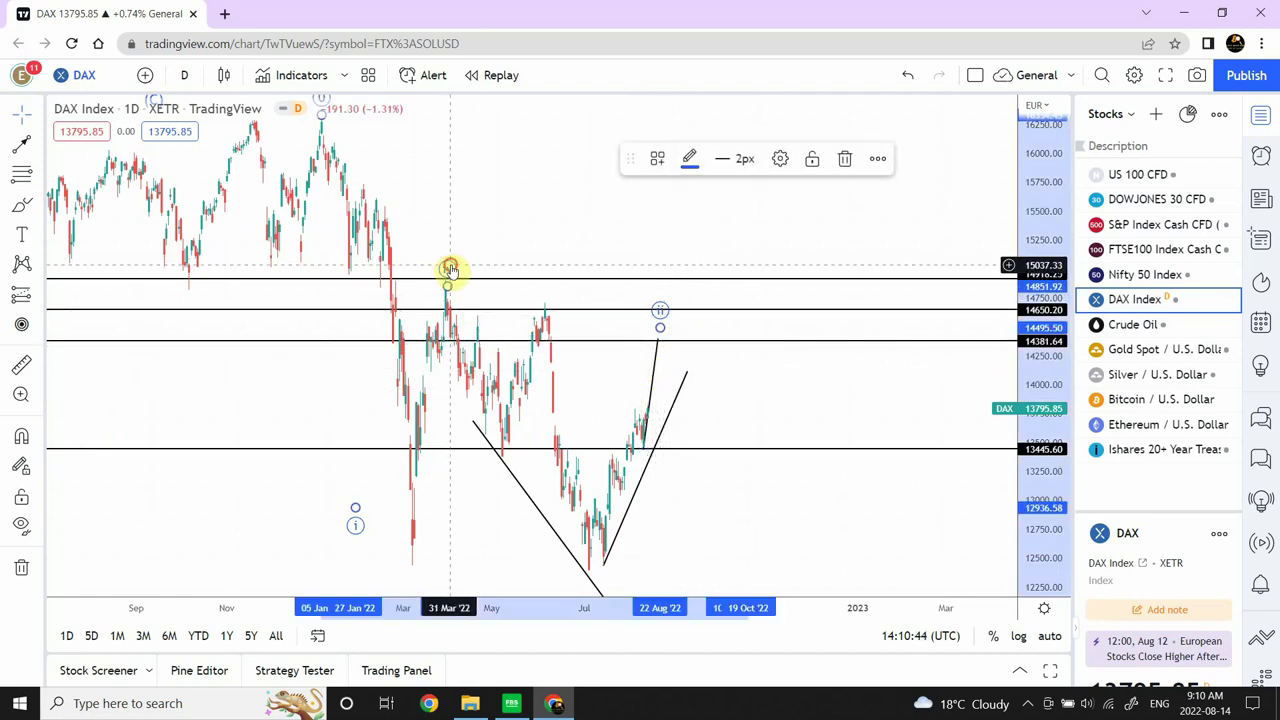
mouse_move(449, 268)
left_mouse_down()
mouse_move(374, 446)
mouse_move(446, 280)
mouse_move(510, 290)
left_mouse_up()
left_click(755, 408)
left_click_drag(755, 408, 837, 546)
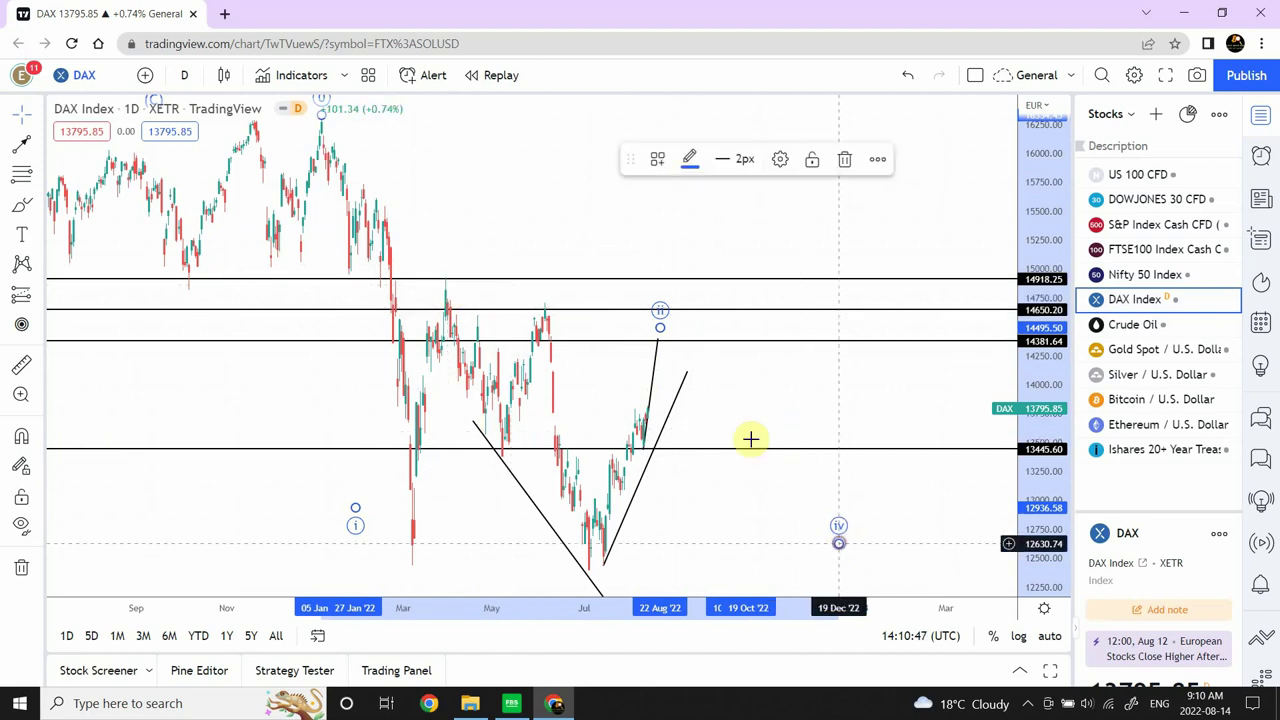
left_click_drag(357, 506, 378, 535)
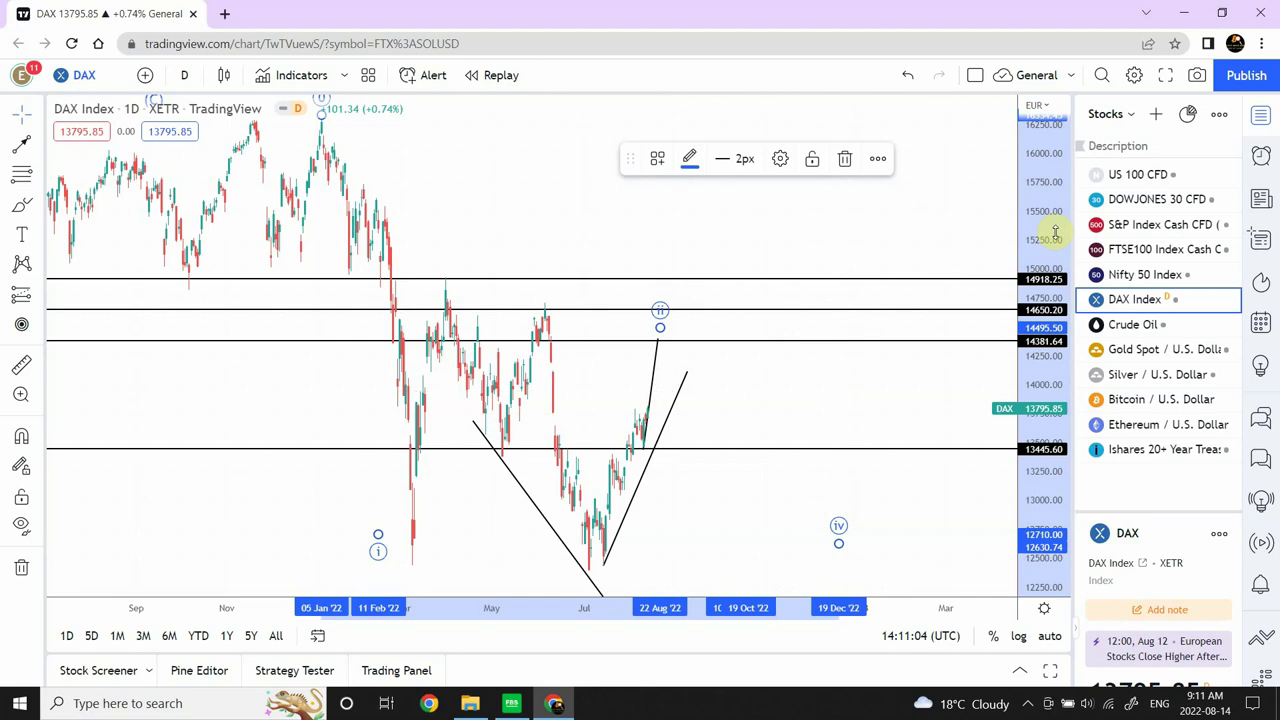
Step: Rescale the DAX price axis to review the full wave count and the support line at 11466.73
left_click_drag(1054, 230, 1032, 450)
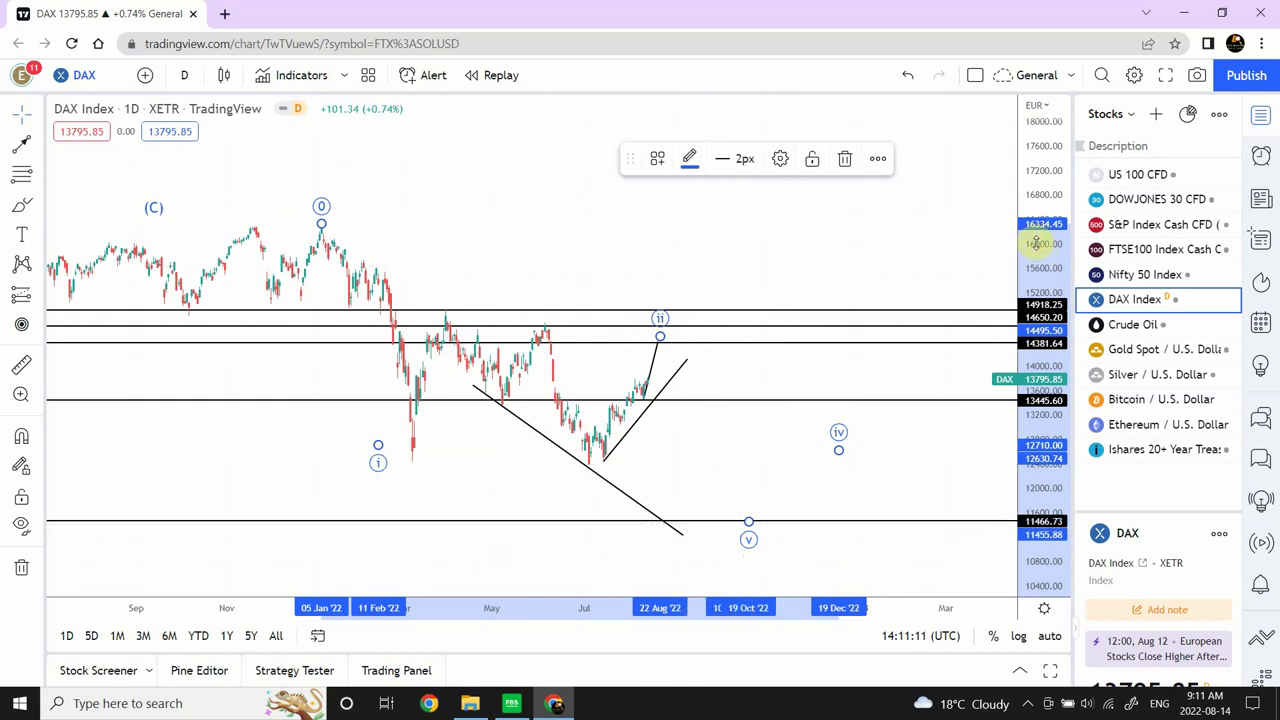
left_click_drag(1036, 242, 1038, 126)
left_click_drag(1035, 273, 1038, 192)
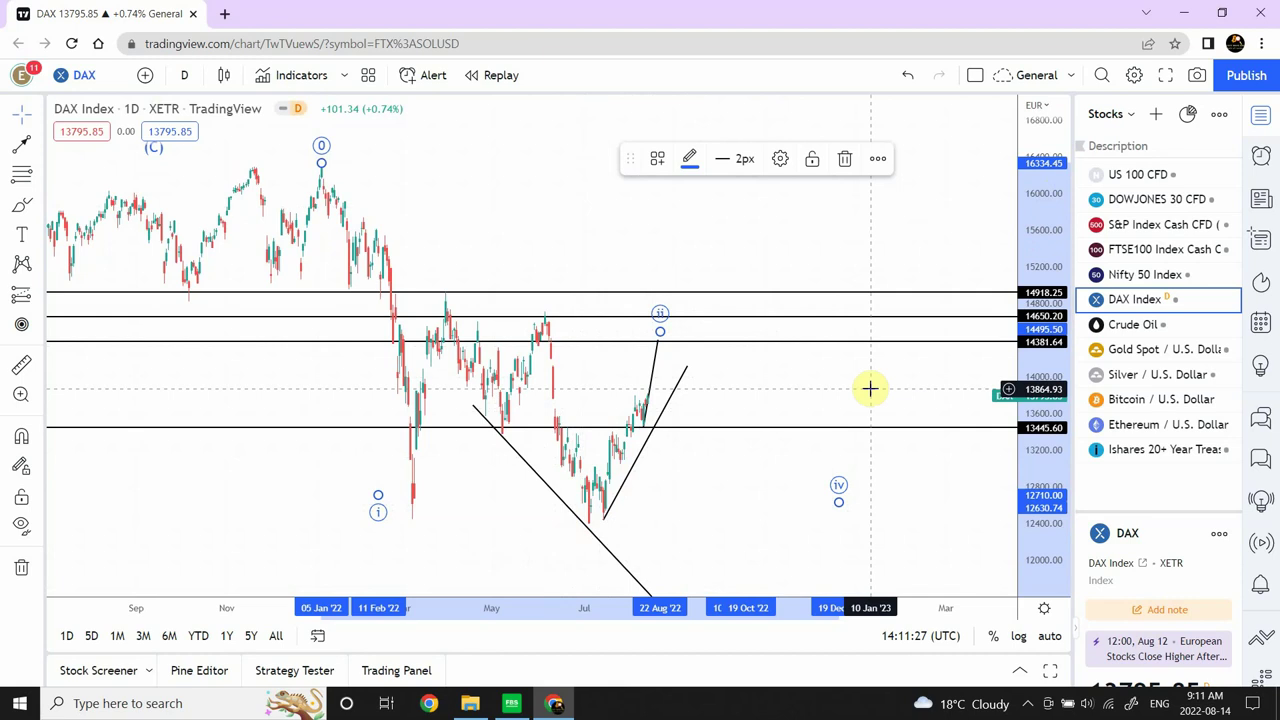
Step: Examine the Crude Oil wave count and descending channel on the 1-hour interval, from late June to the projected wave 4
left_click(1130, 331)
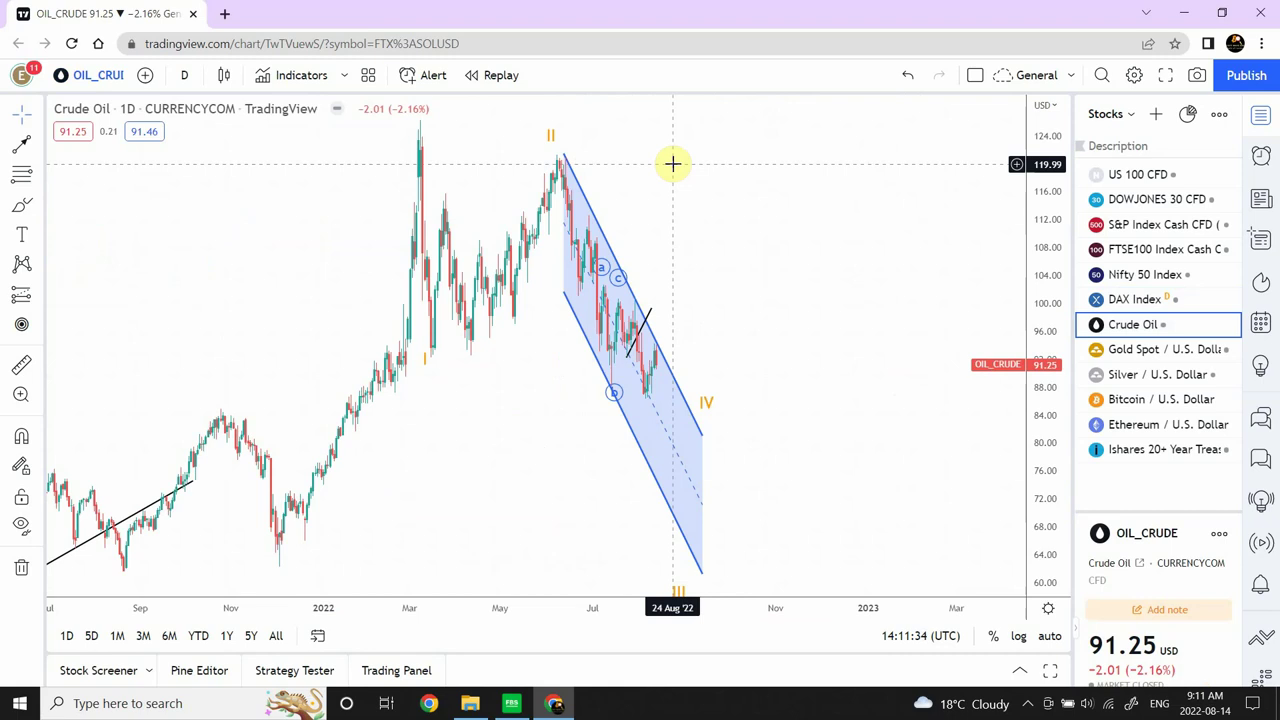
left_click(186, 76)
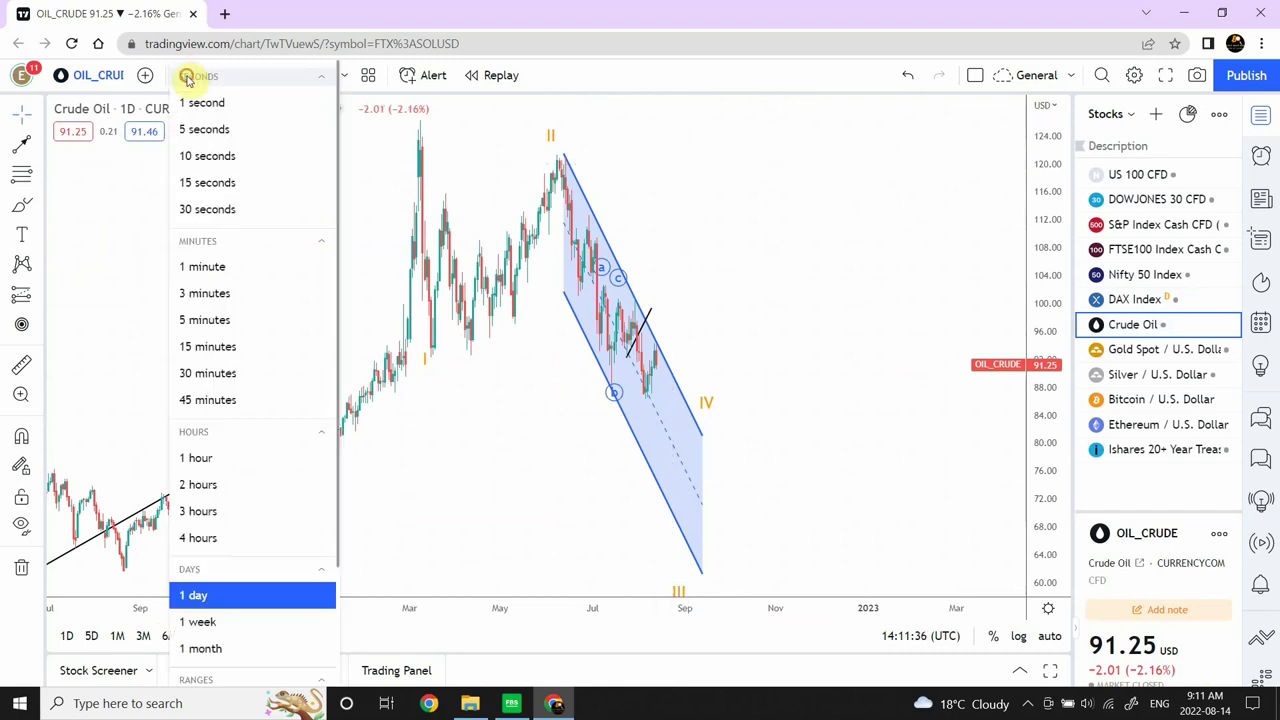
left_click(212, 458)
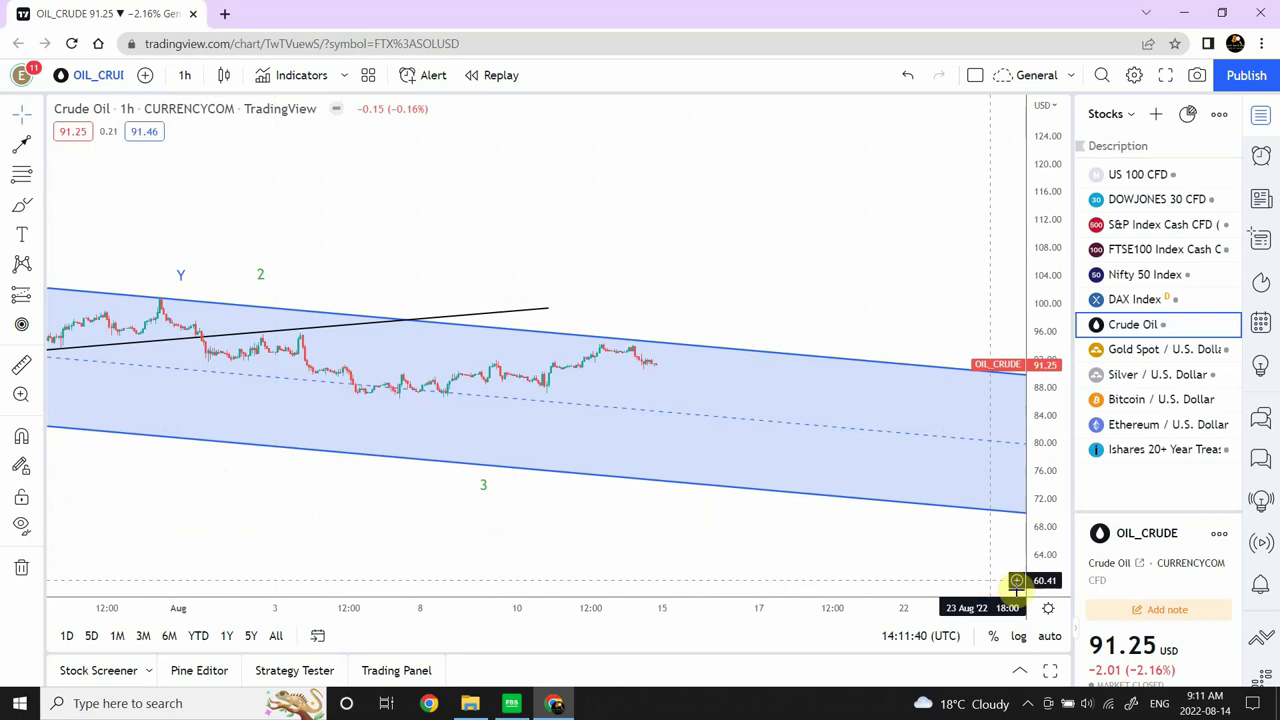
left_click(1050, 638)
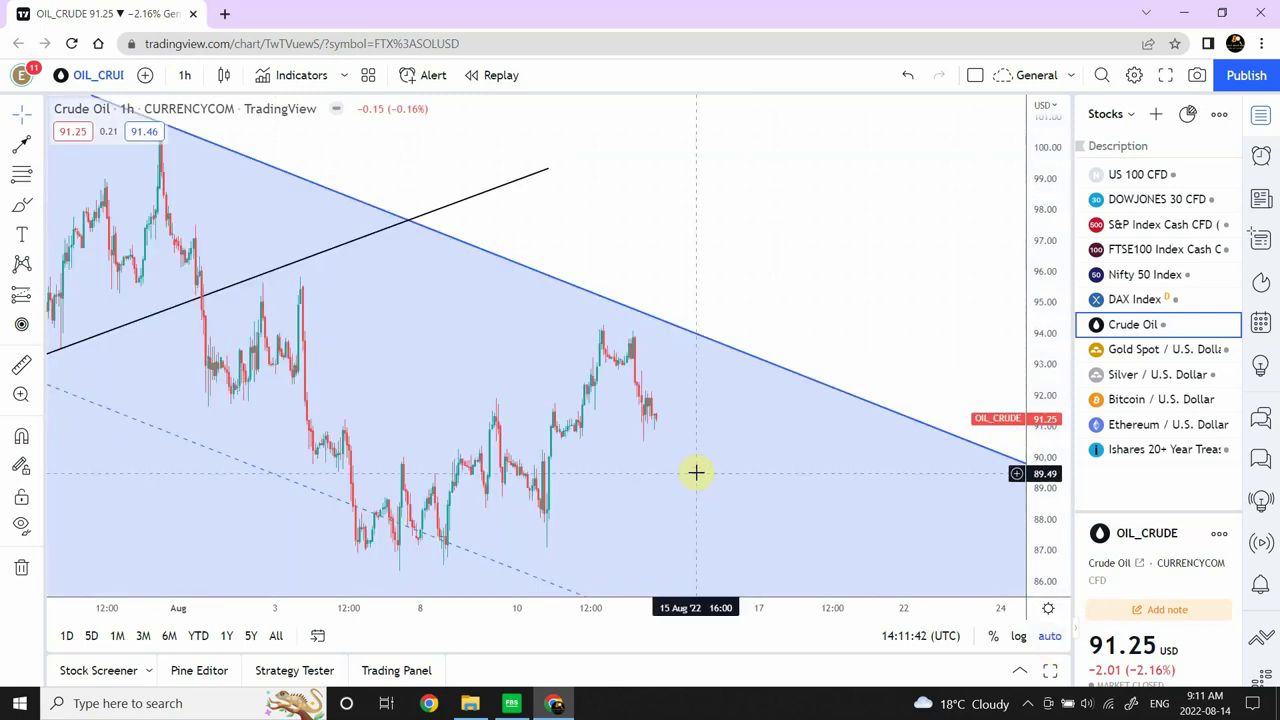
mouse_move(563, 569)
left_click(496, 560)
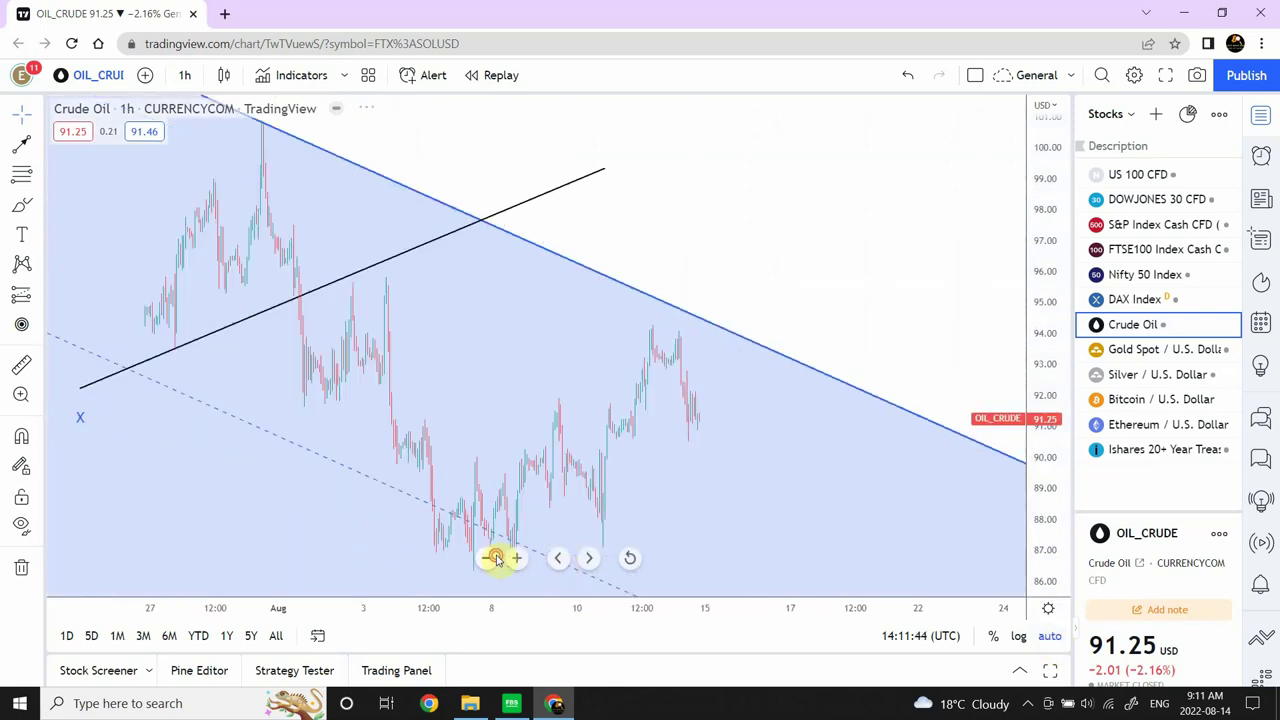
left_click(496, 560)
left_click(496, 560)
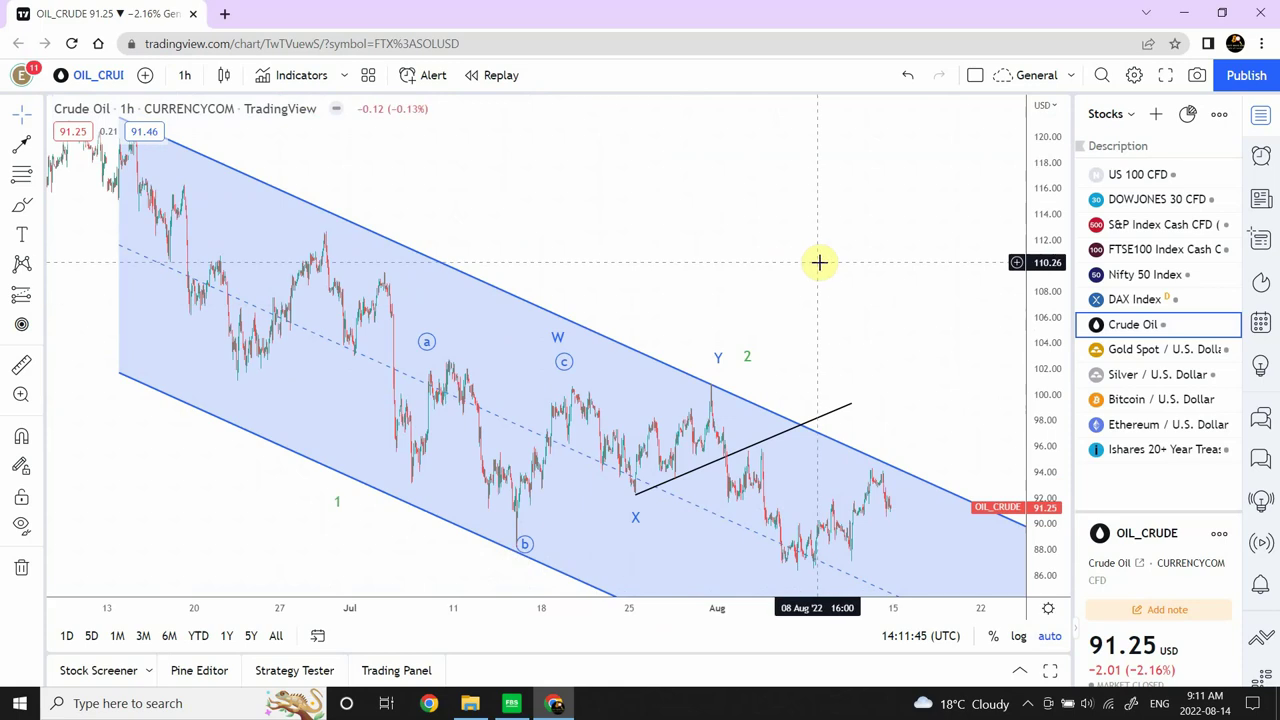
left_click_drag(817, 263, 671, 243)
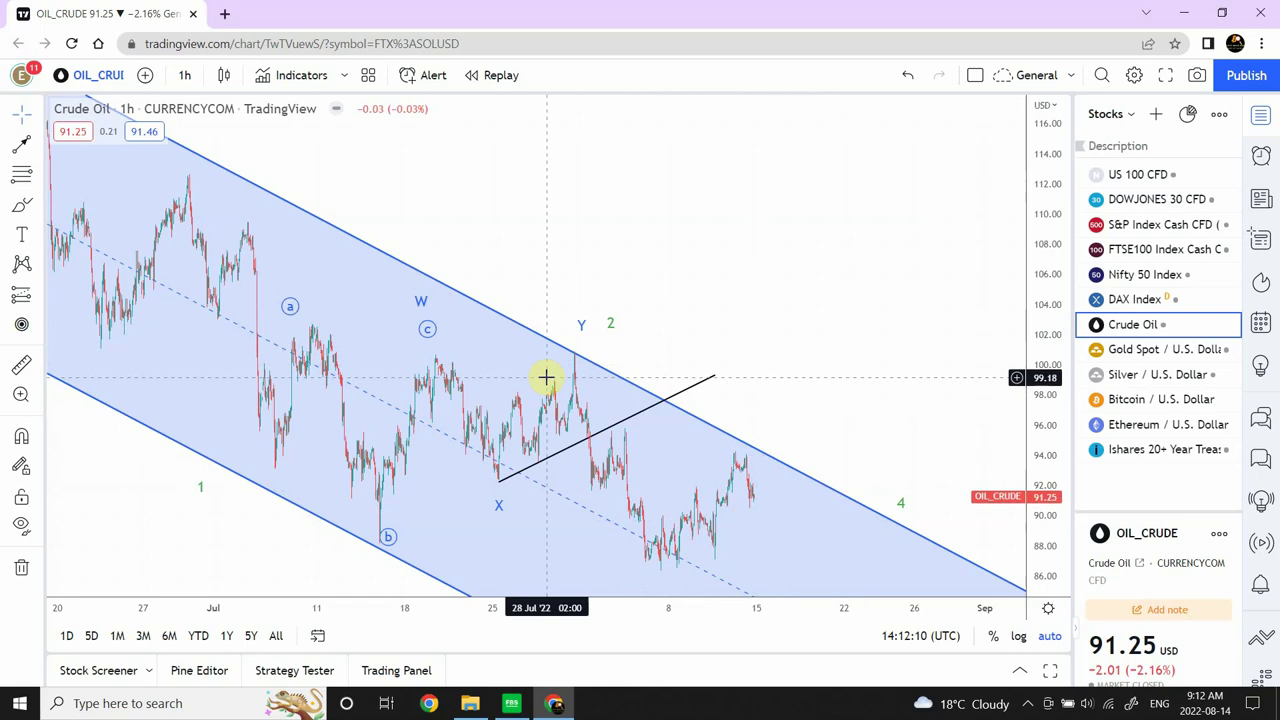
Step: Draw a horizontal ray on the Crude Oil chart from 10 Aug '22 and raise it to about 90.33
left_click(38, 146)
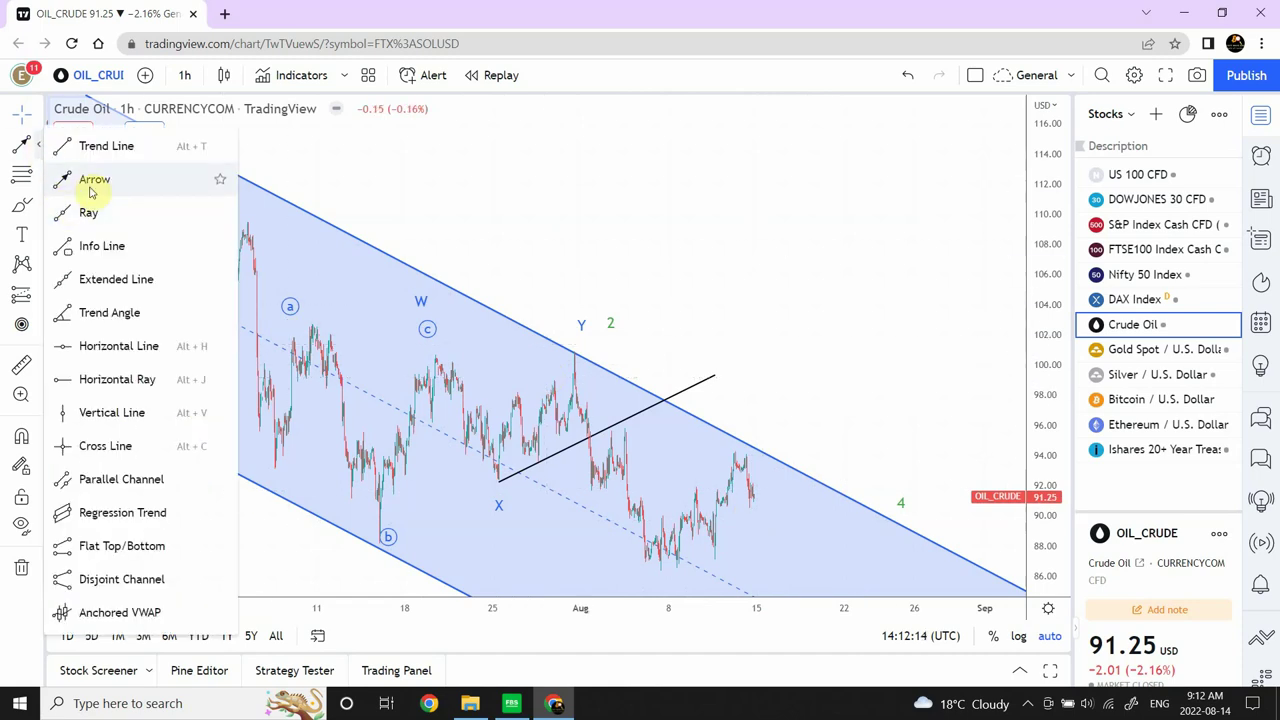
left_click(106, 378)
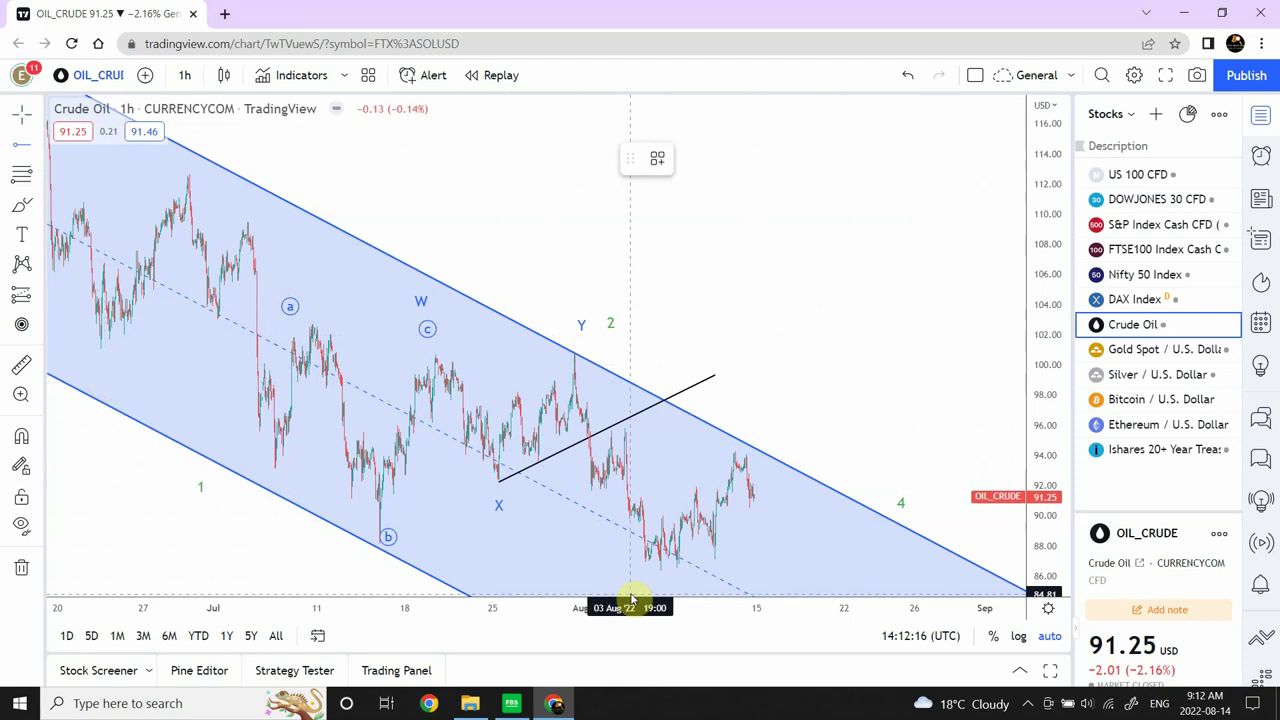
left_click(716, 558)
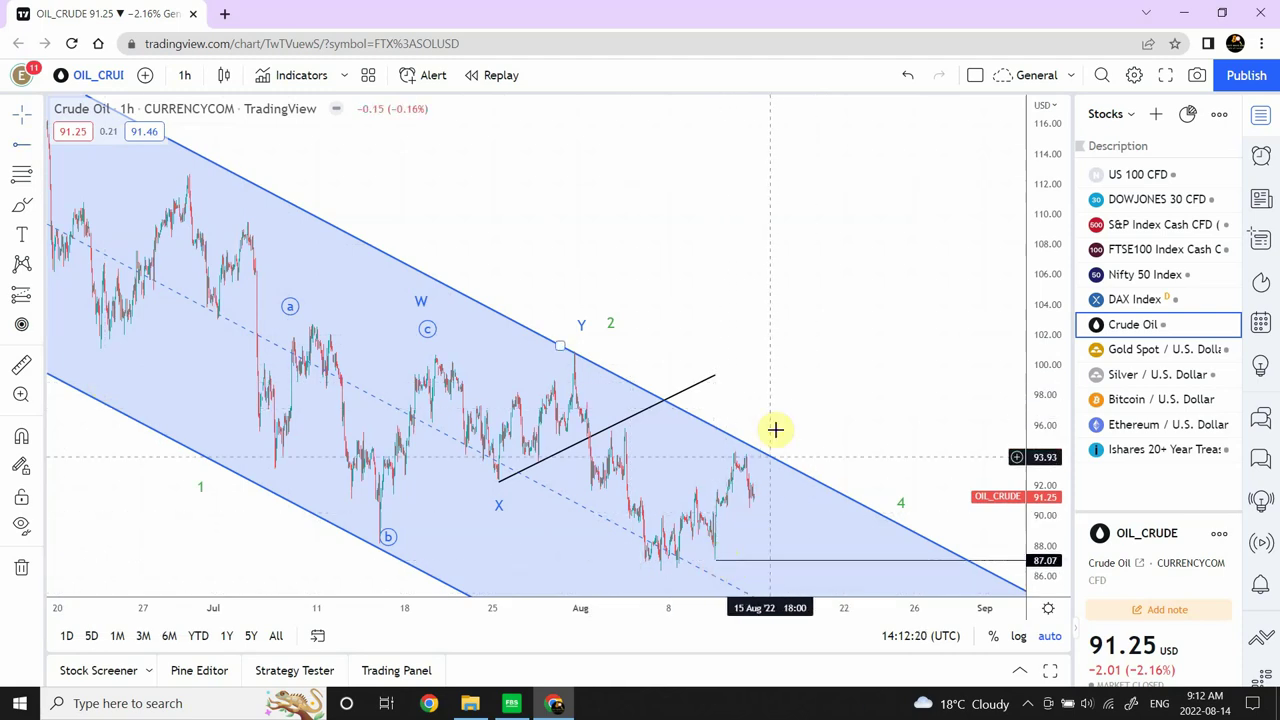
mouse_move(752, 563)
left_mouse_down()
mouse_move(763, 517)
mouse_move(751, 509)
mouse_move(740, 563)
mouse_move(754, 512)
left_mouse_up()
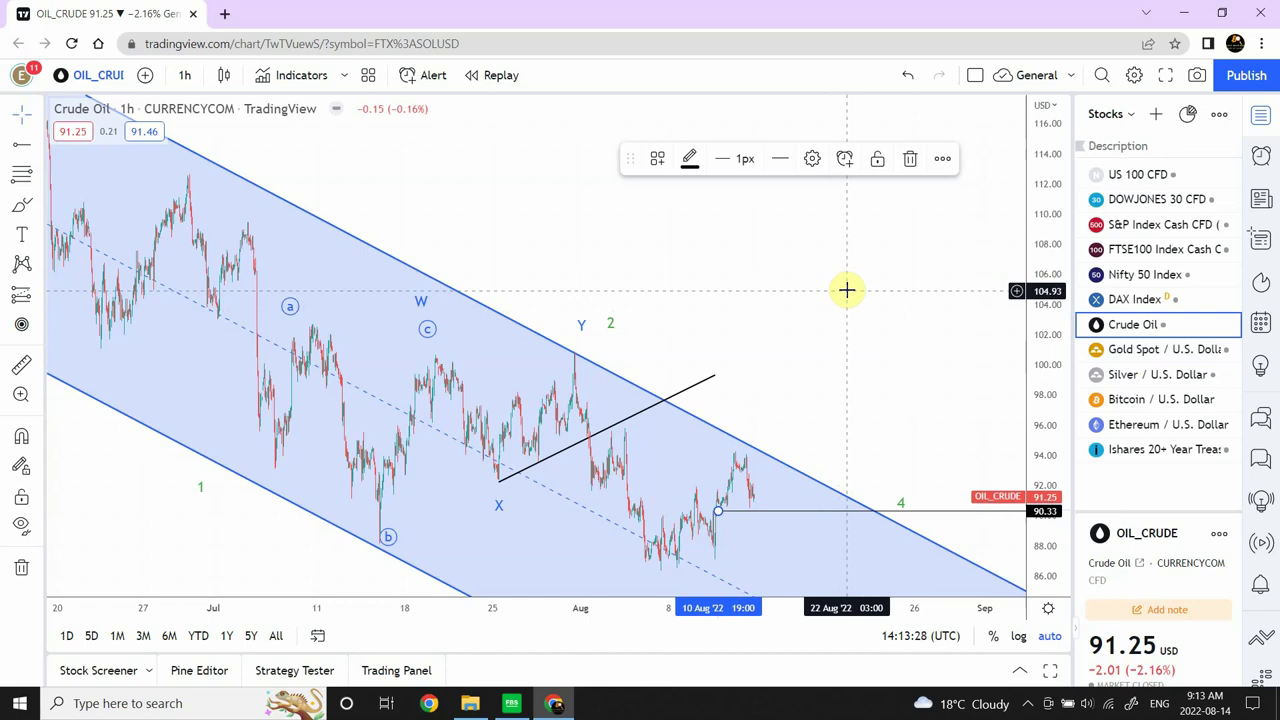
Step: Examine the Bitcoin chart on the daily interval, around wave (4) and the 30065.34 line, and return to the 1-hour interval
left_click(1146, 400)
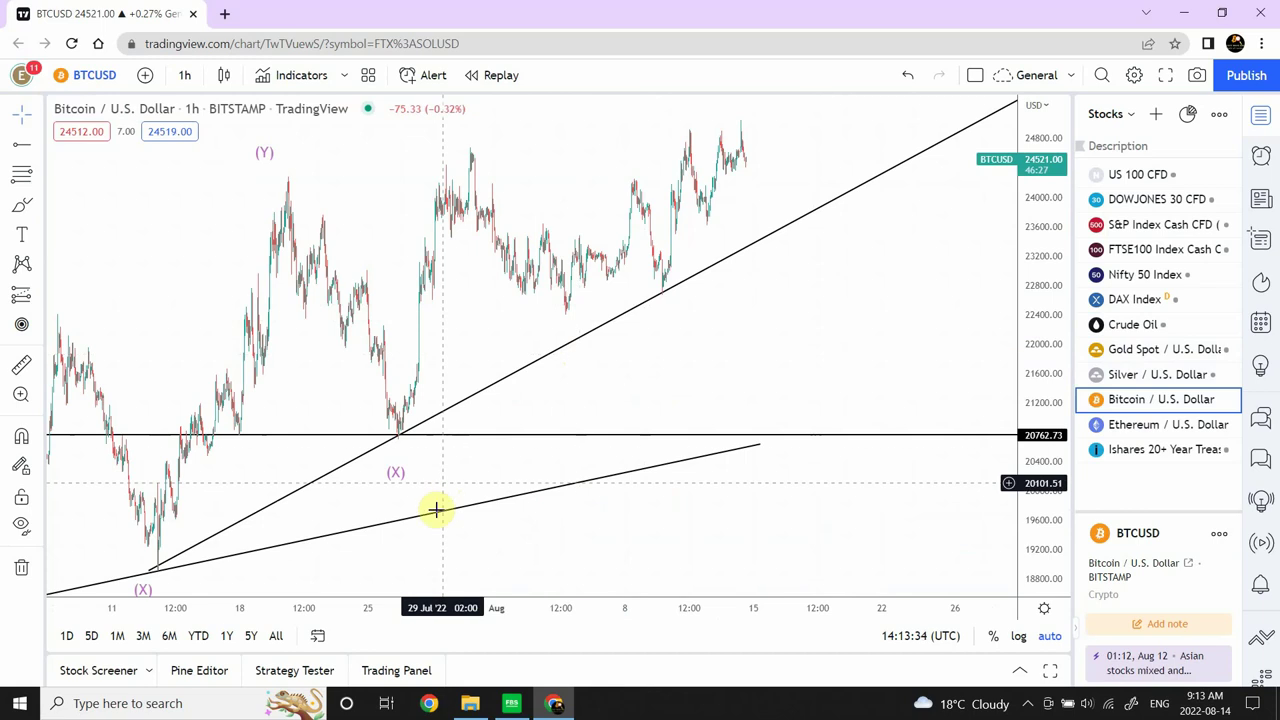
left_click(185, 80)
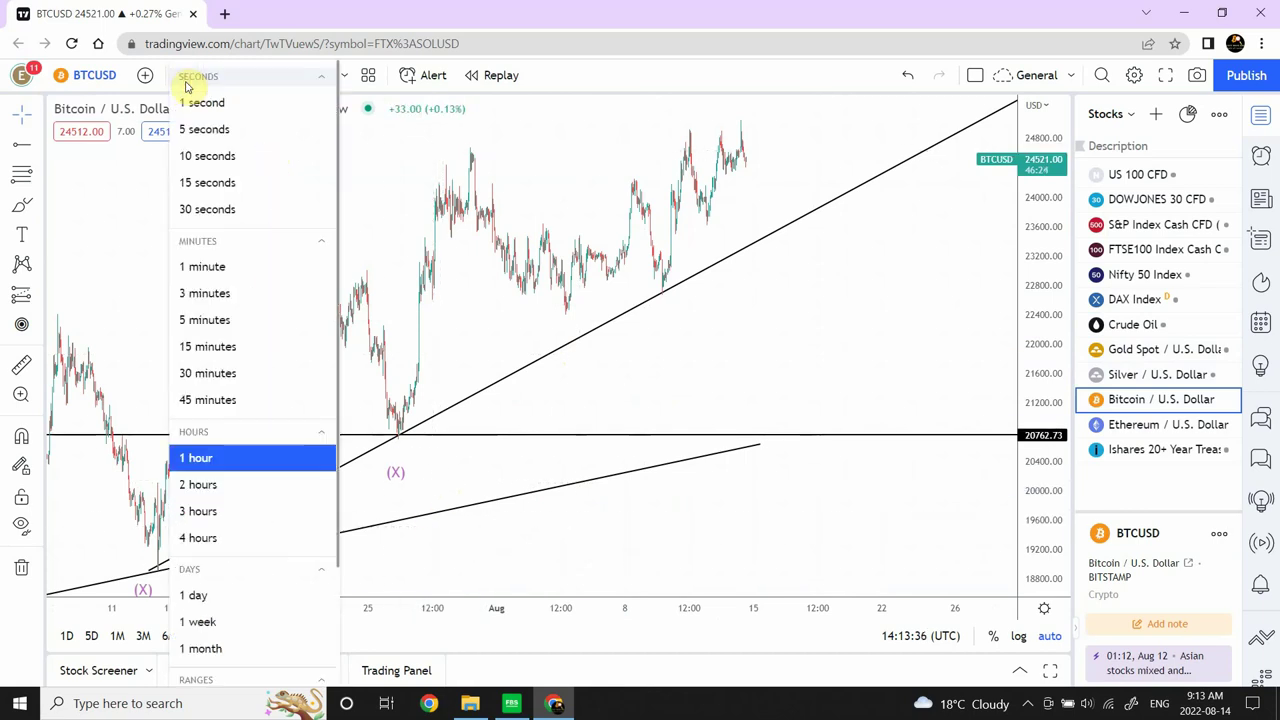
left_click(199, 596)
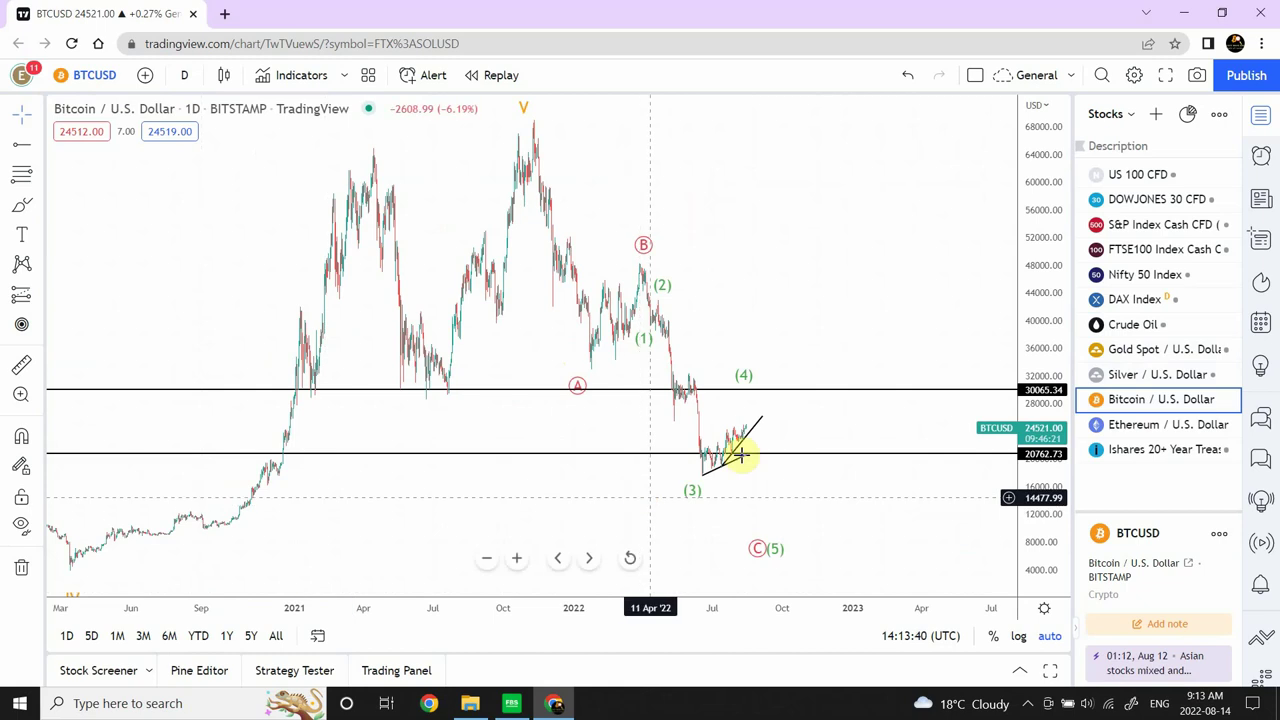
left_click(758, 397)
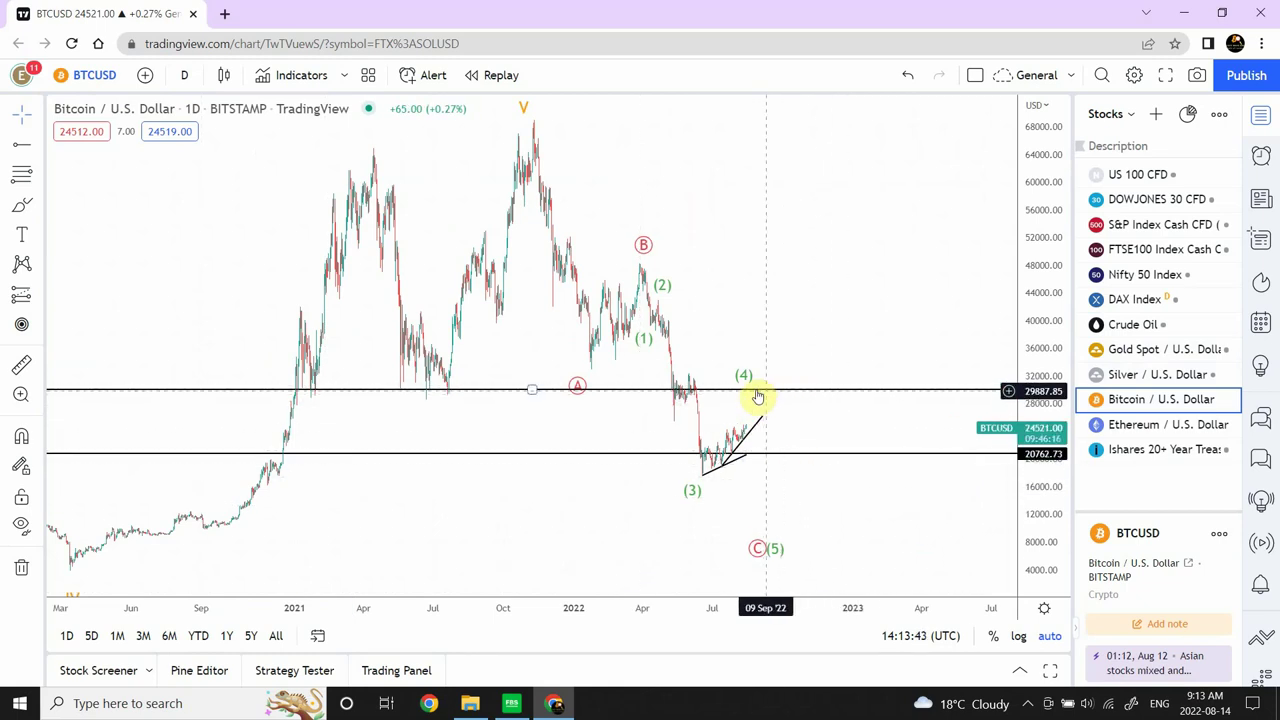
left_click(752, 398)
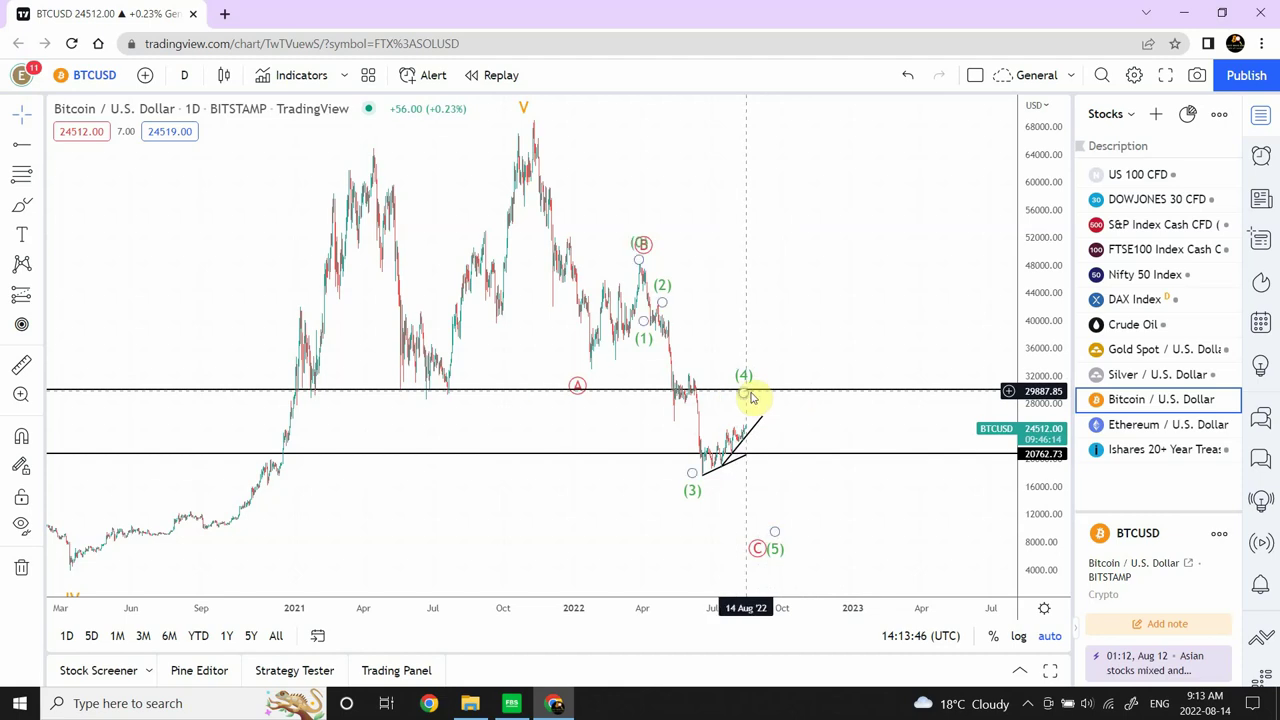
left_click(751, 408)
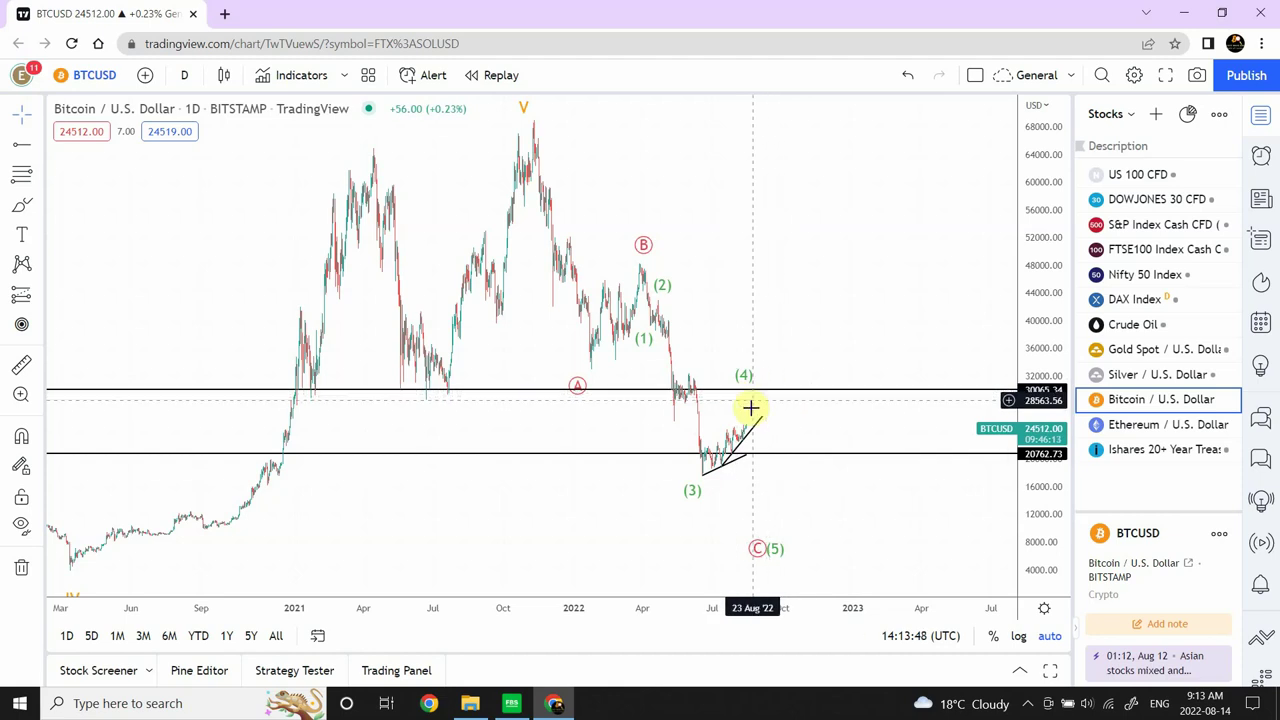
left_click(753, 396)
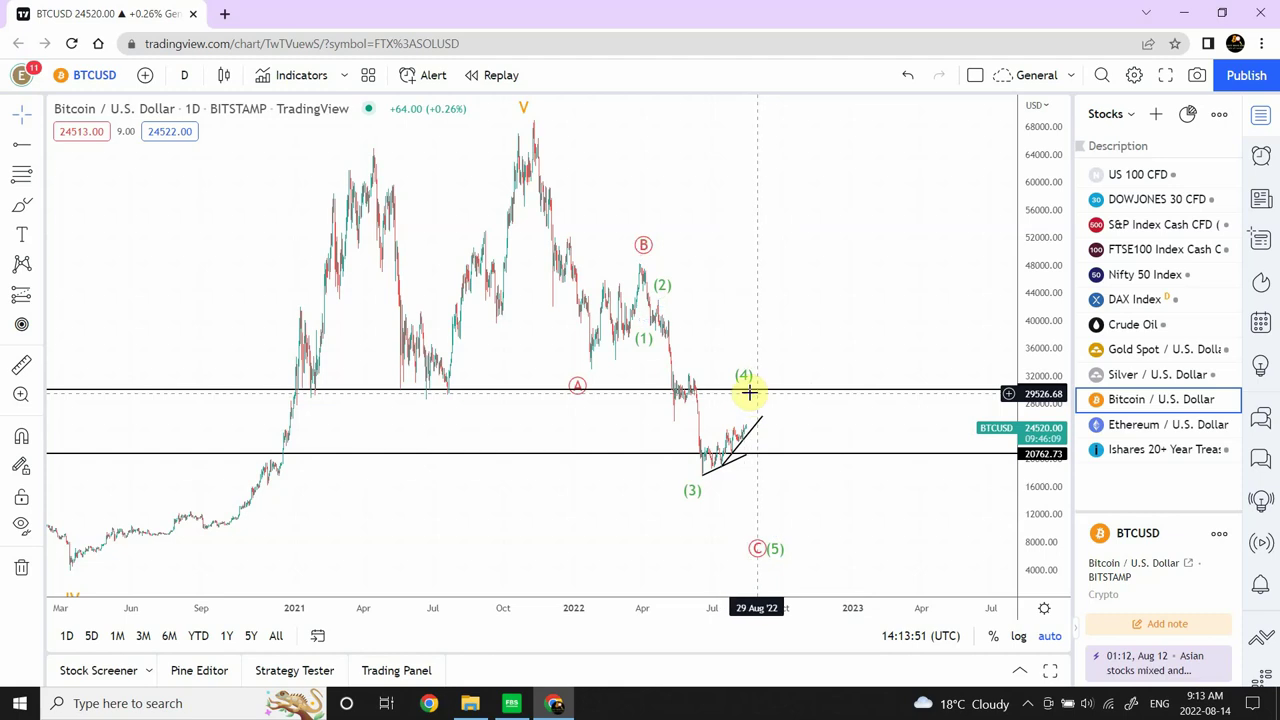
left_click(760, 391)
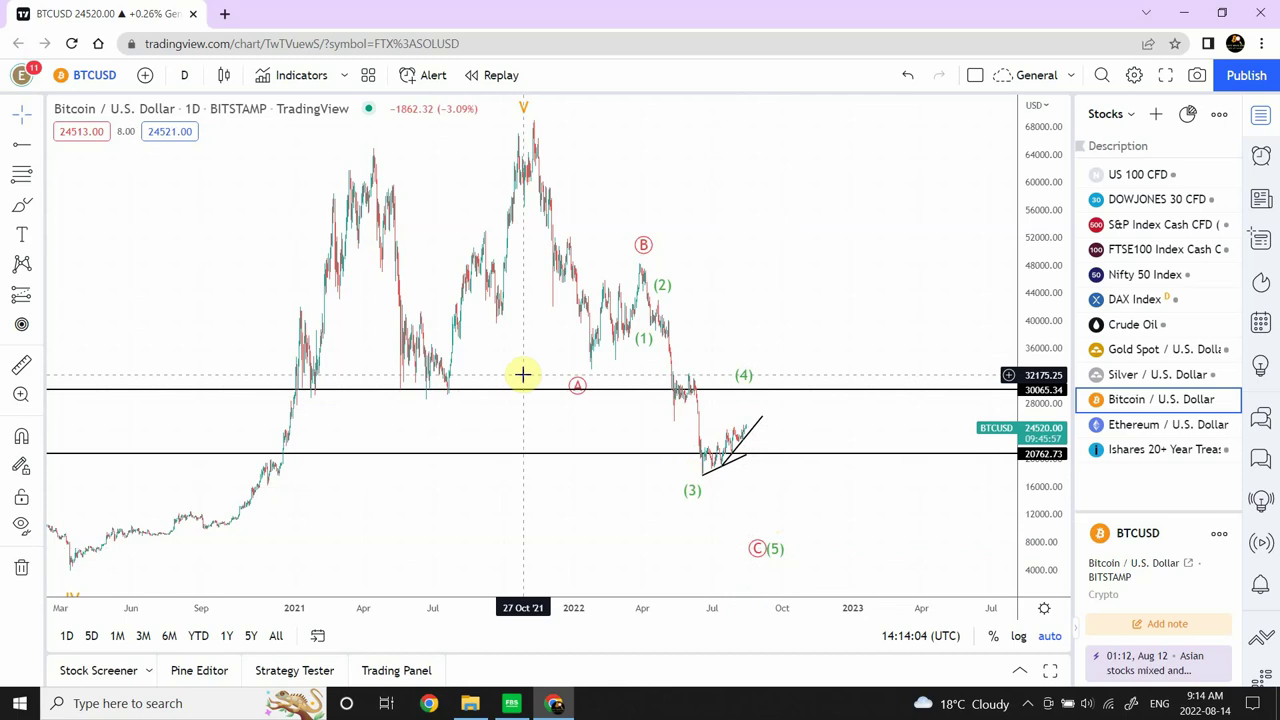
left_click(188, 78)
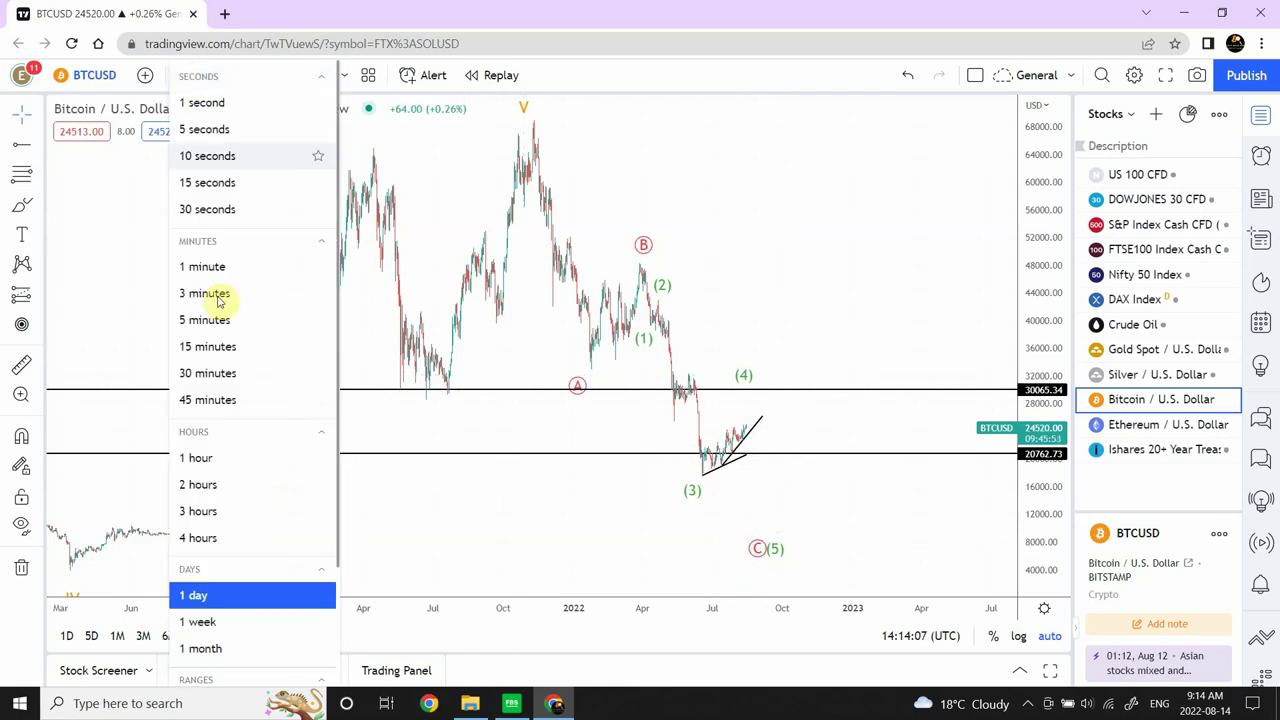
left_click(198, 458)
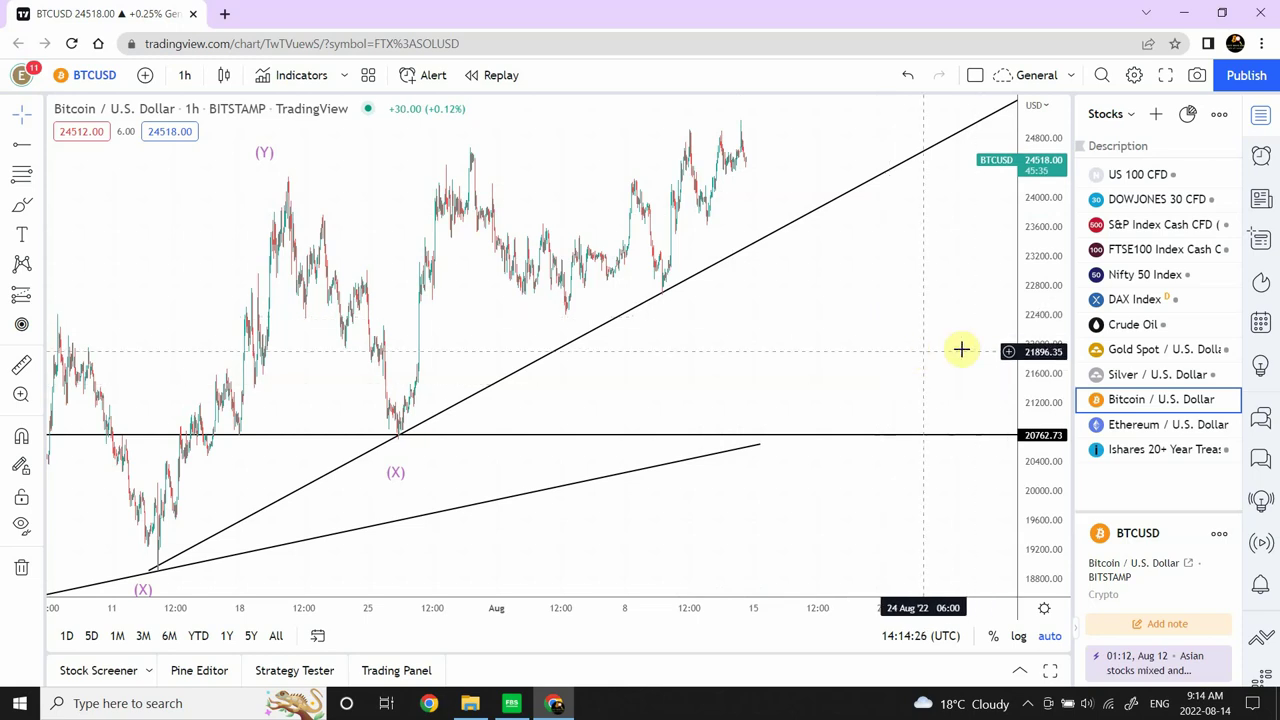
Step: Review the Ethereum chart on the daily interval, including the projected rise to the 2398.95 line
left_click(1138, 424)
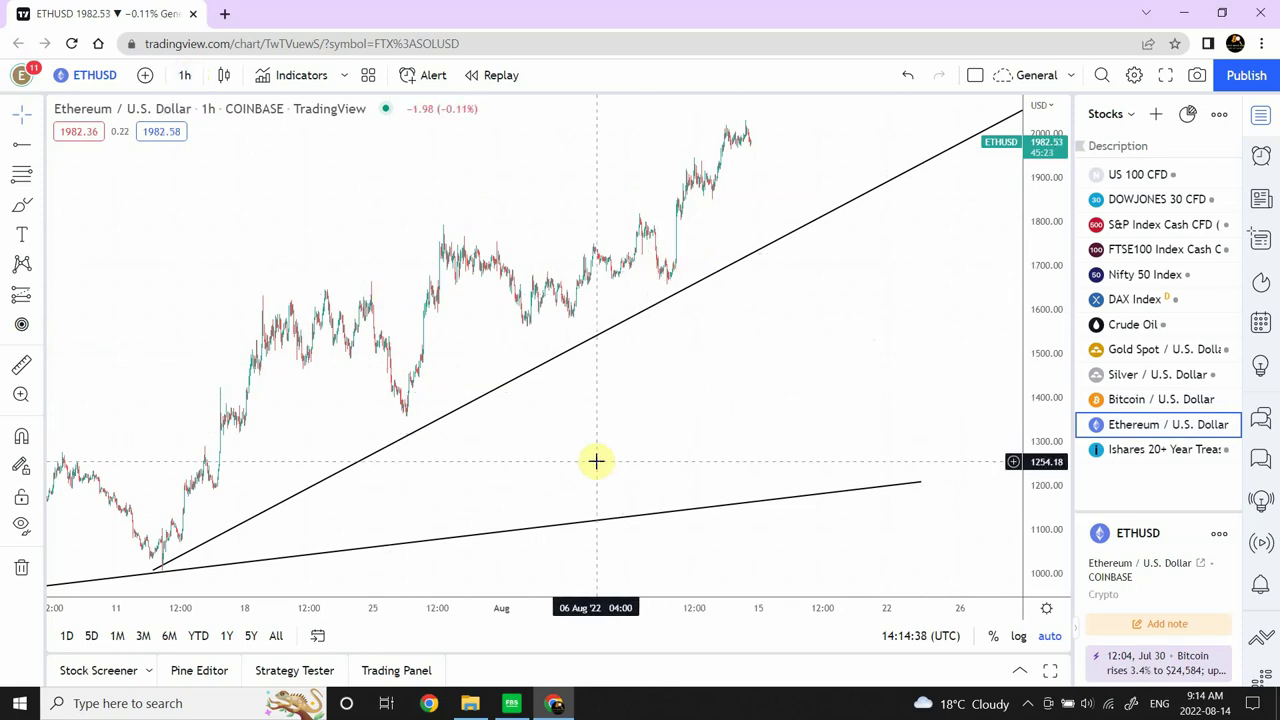
left_click(489, 560)
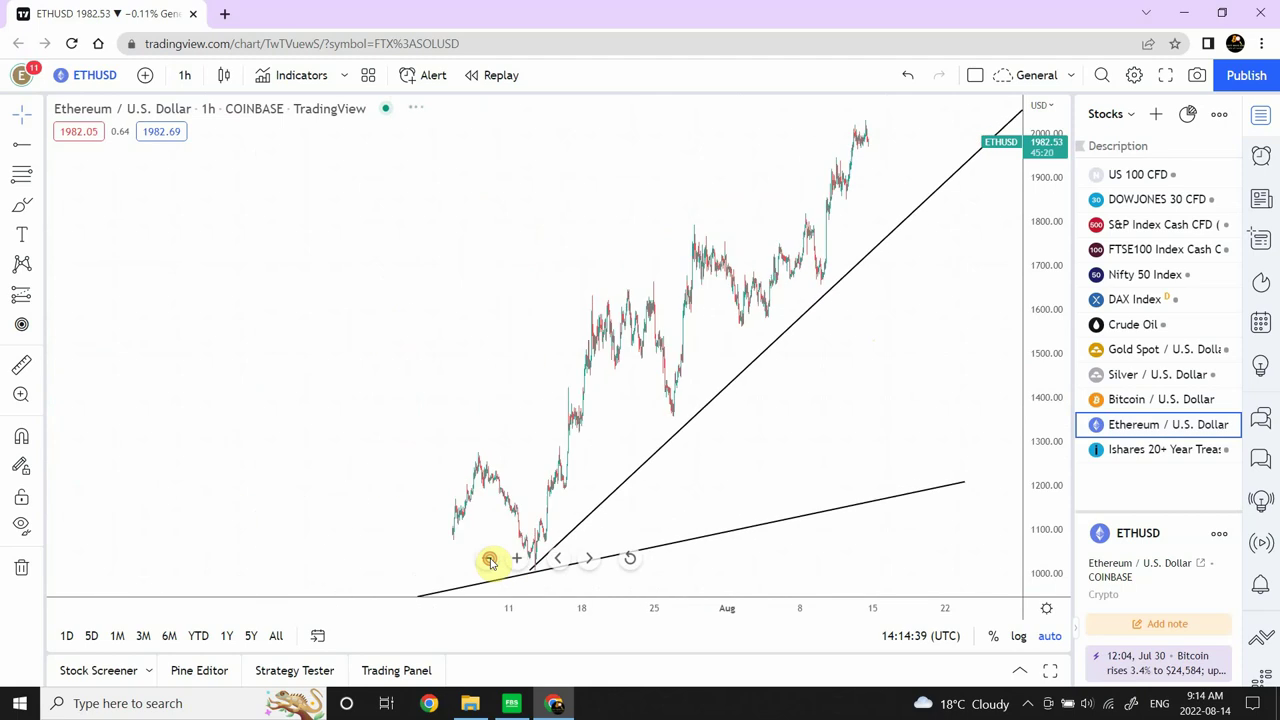
left_click(185, 76)
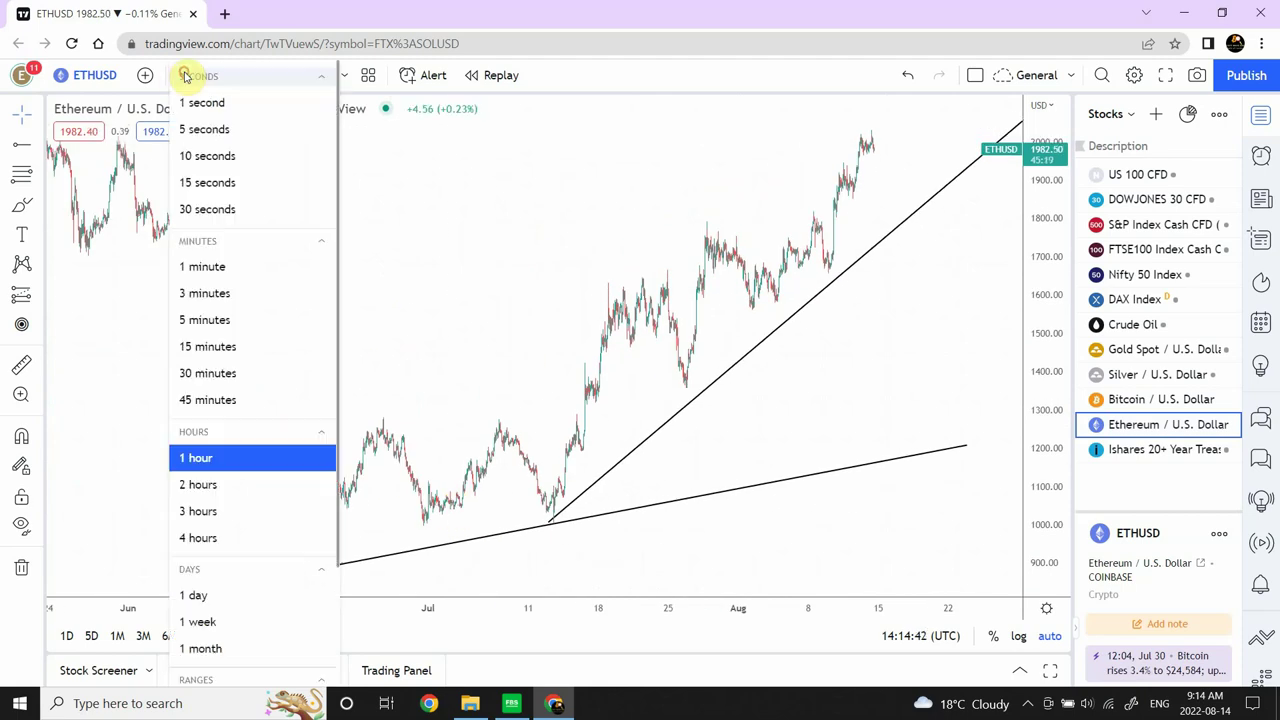
left_click(207, 595)
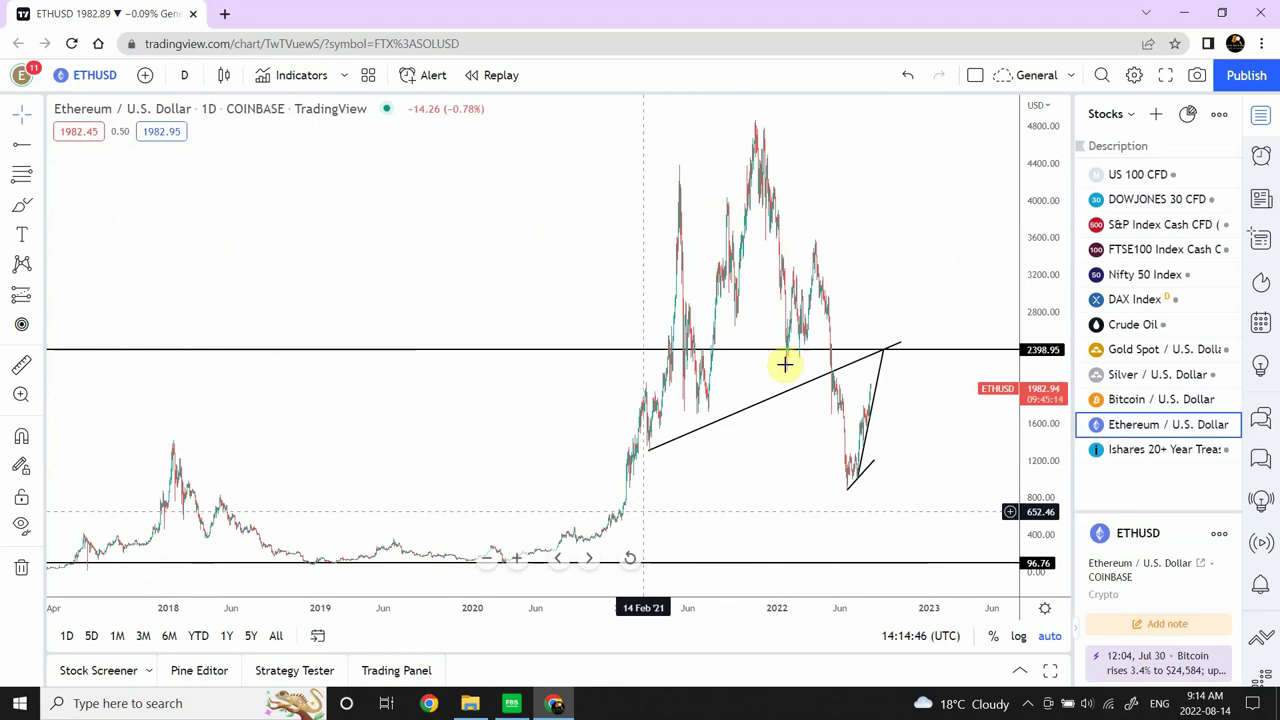
left_click_drag(925, 261, 742, 237)
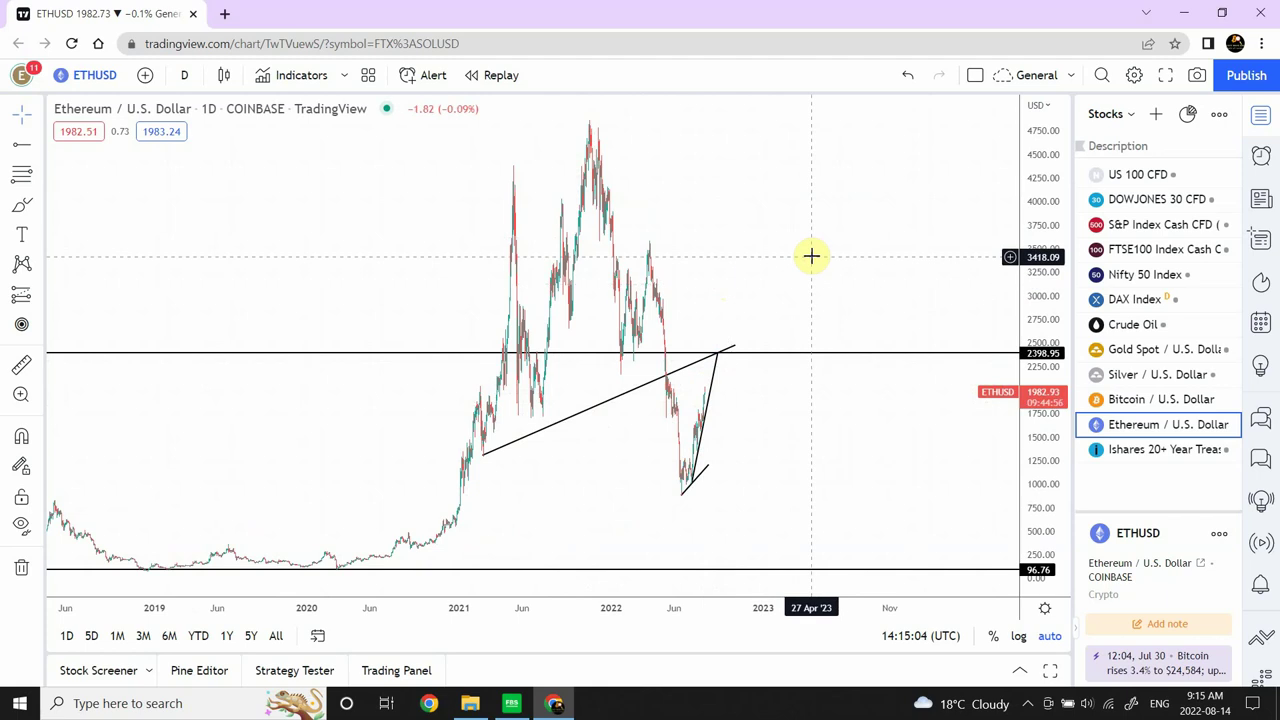
Step: Switch to the Forex watchlist and bring up the recent A-B-C move on the daily Euro / U.S. Dollar chart
left_click(1132, 116)
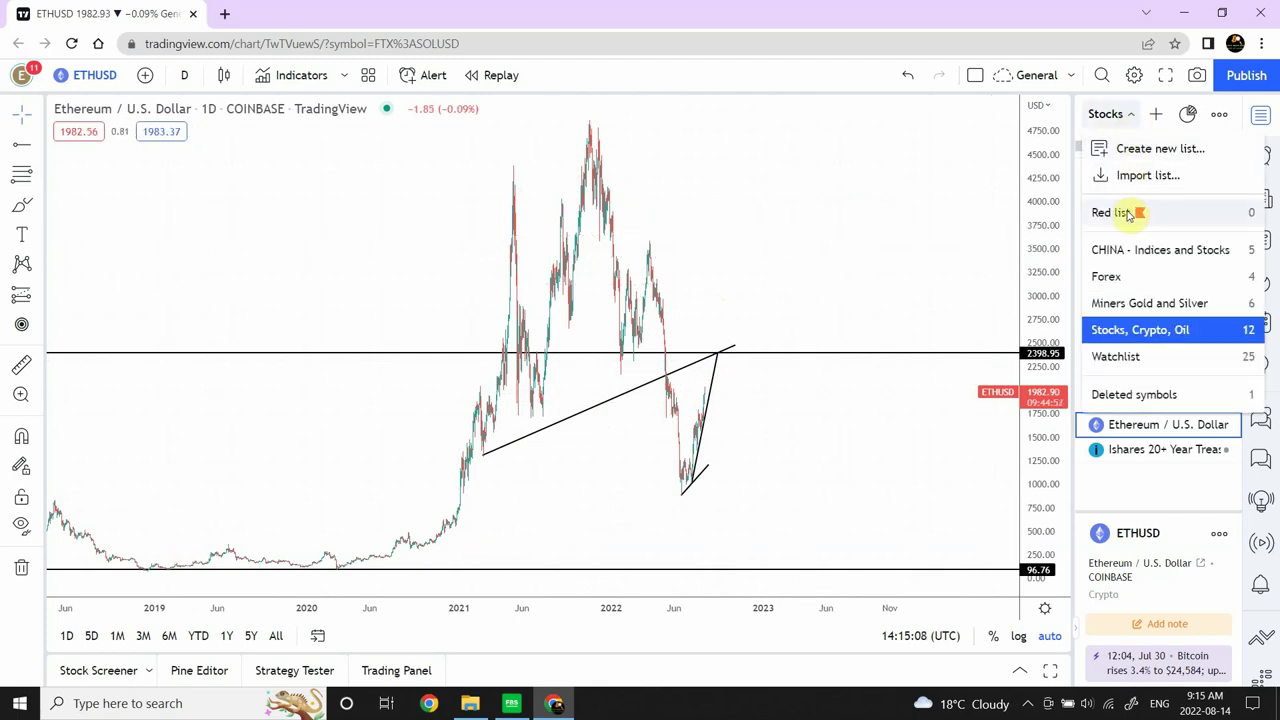
left_click(1125, 277)
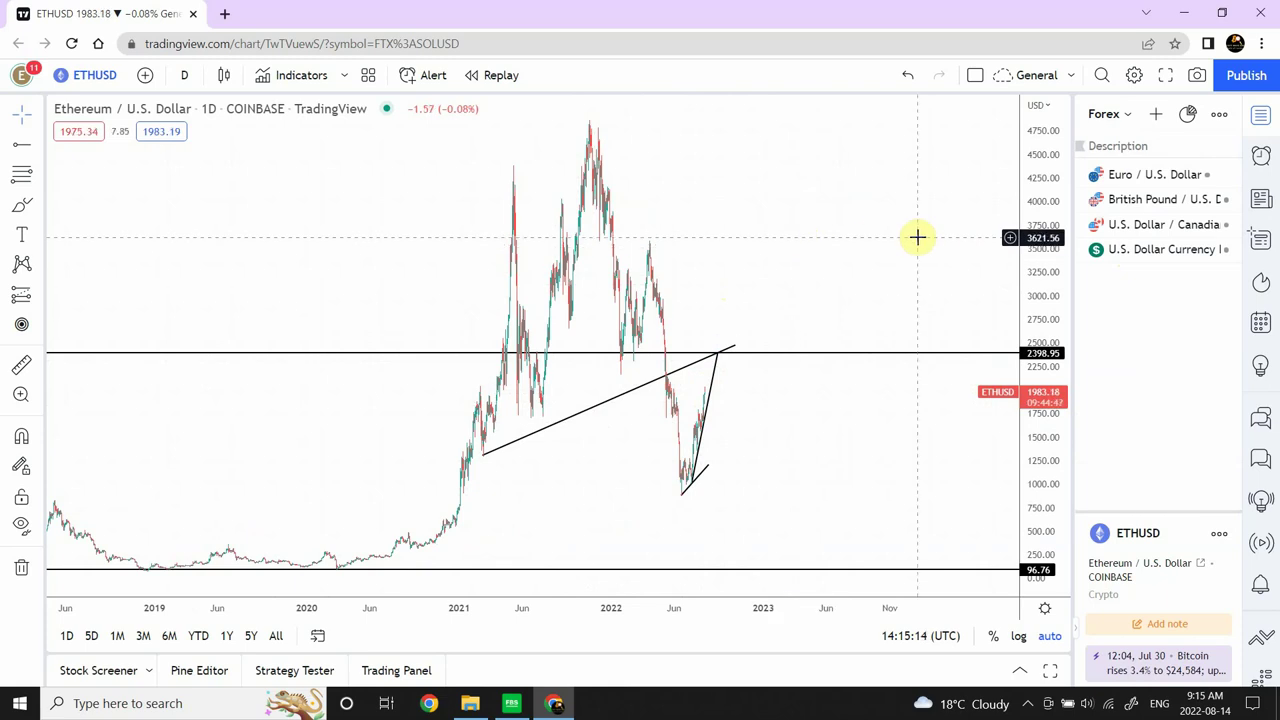
left_click(1122, 175)
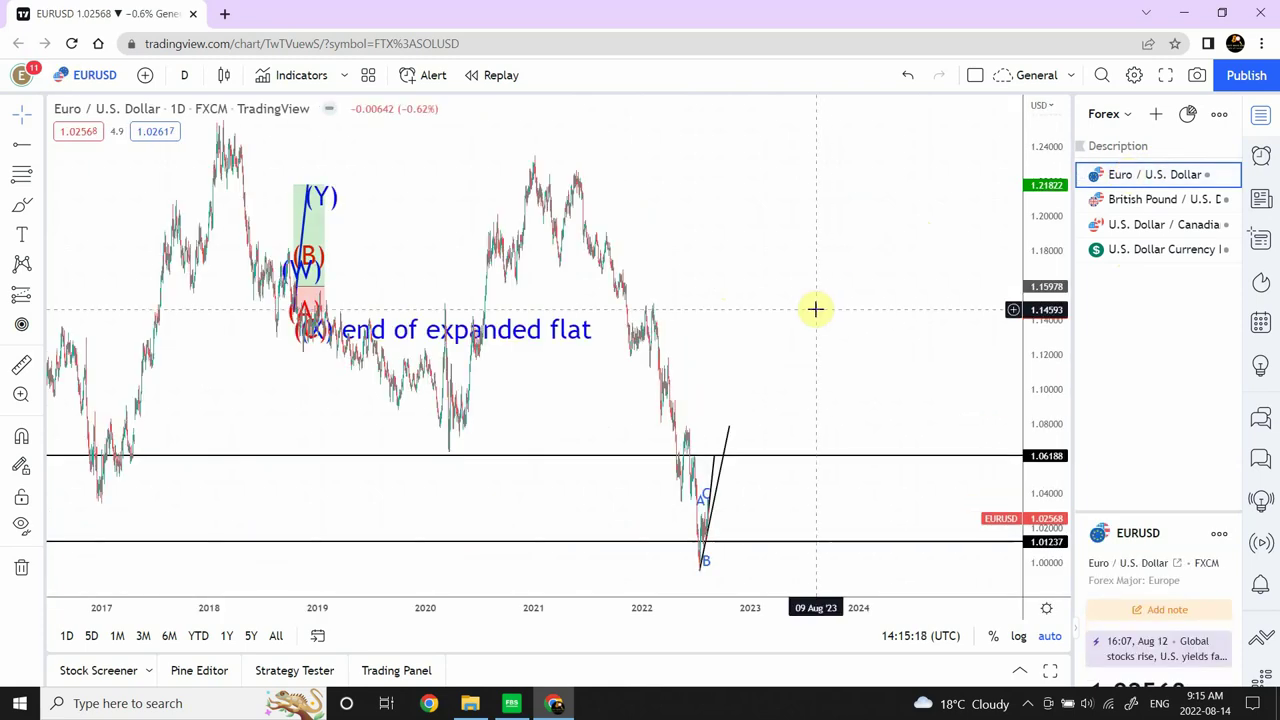
mouse_move(637, 509)
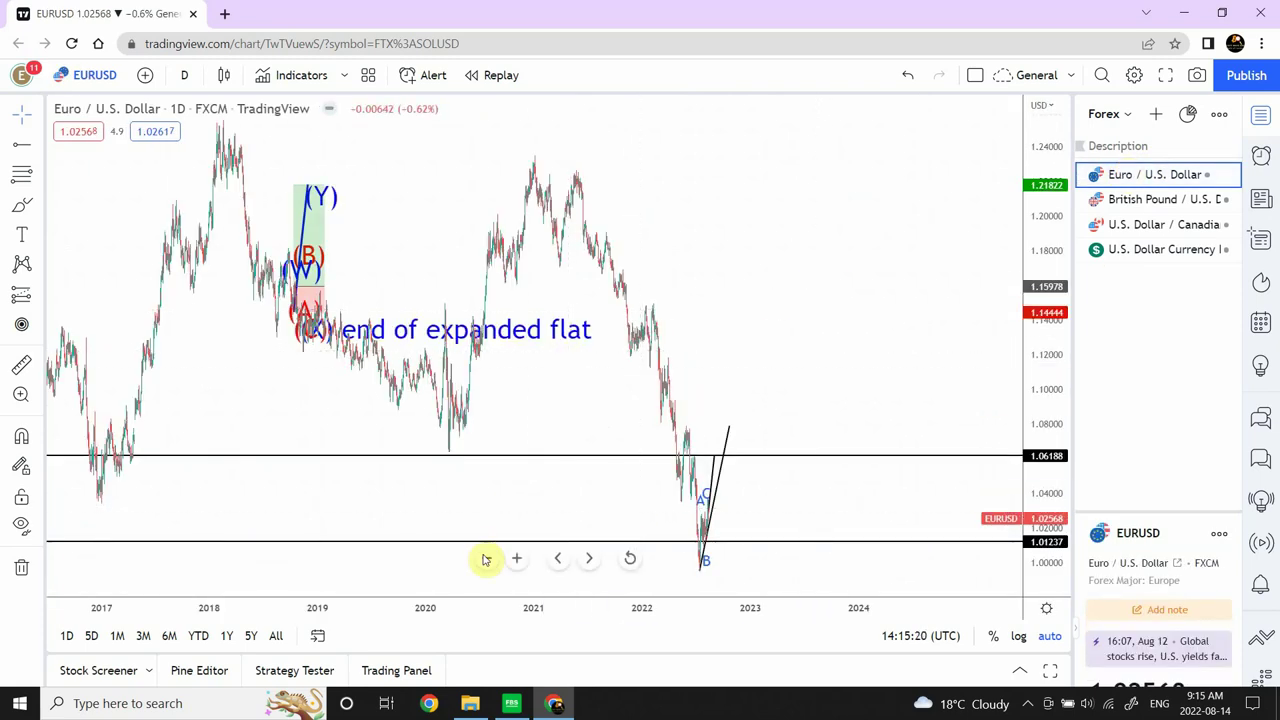
left_click(515, 560)
left_click(515, 560)
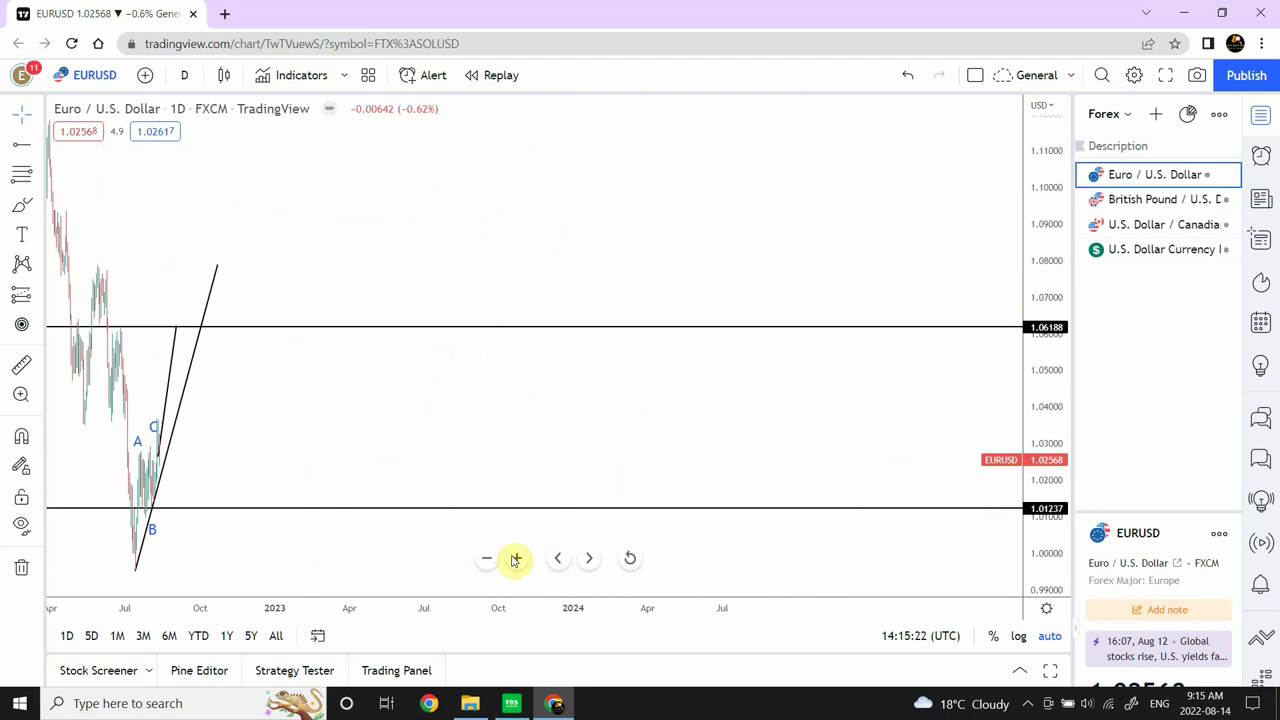
left_click_drag(401, 259, 794, 226)
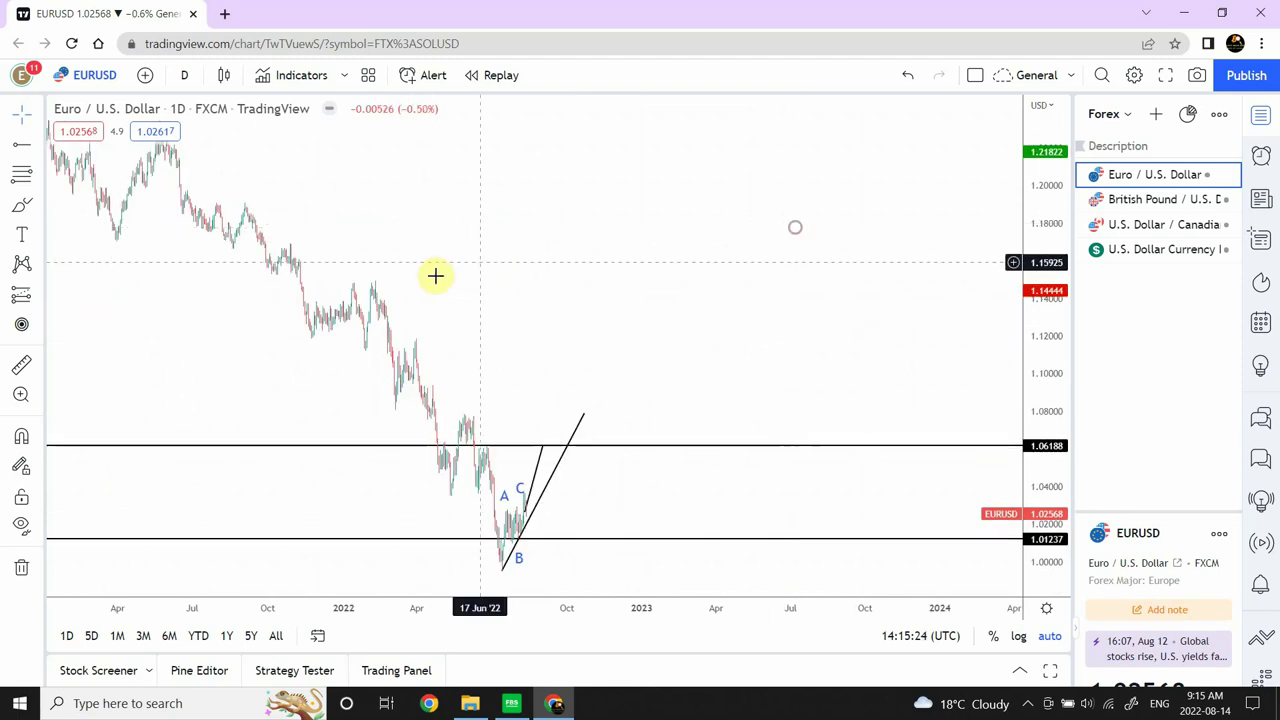
Step: Review the Euro / U.S. Dollar A-B-C labels, trend line and 1.06188 target line on the 1-hour interval
left_click(185, 80)
left_click(191, 459)
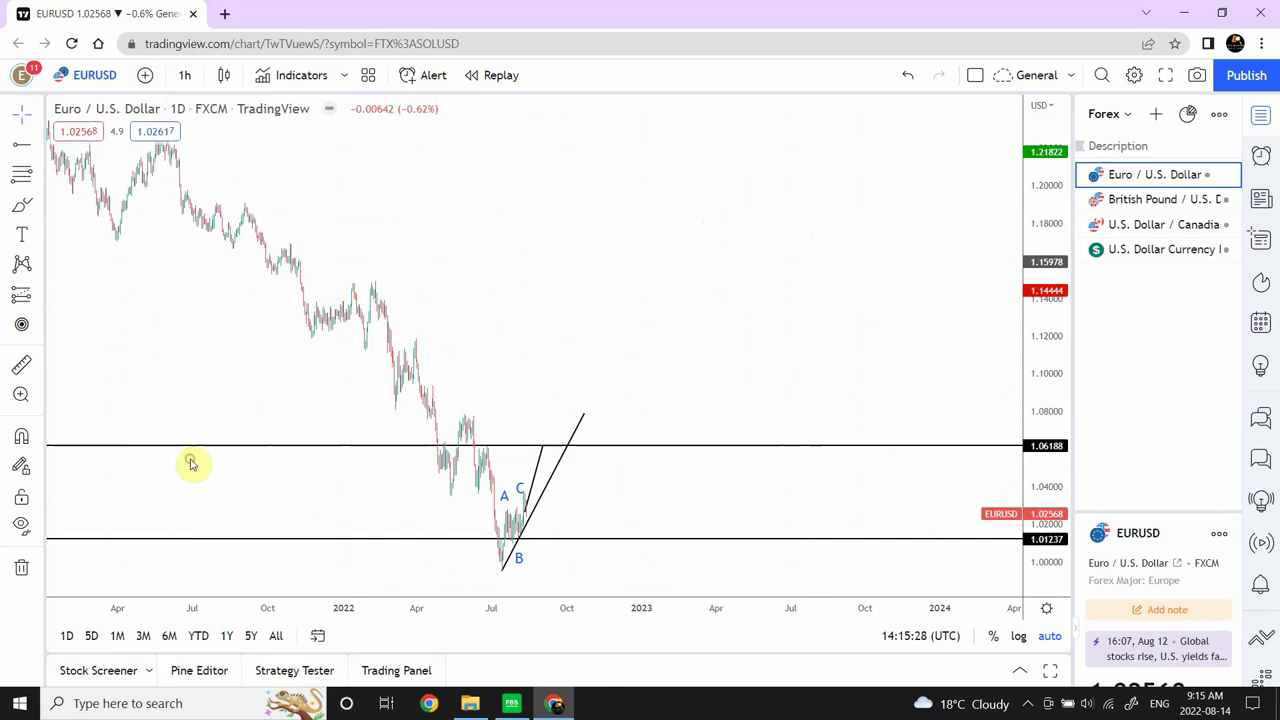
left_click_drag(229, 271, 613, 263)
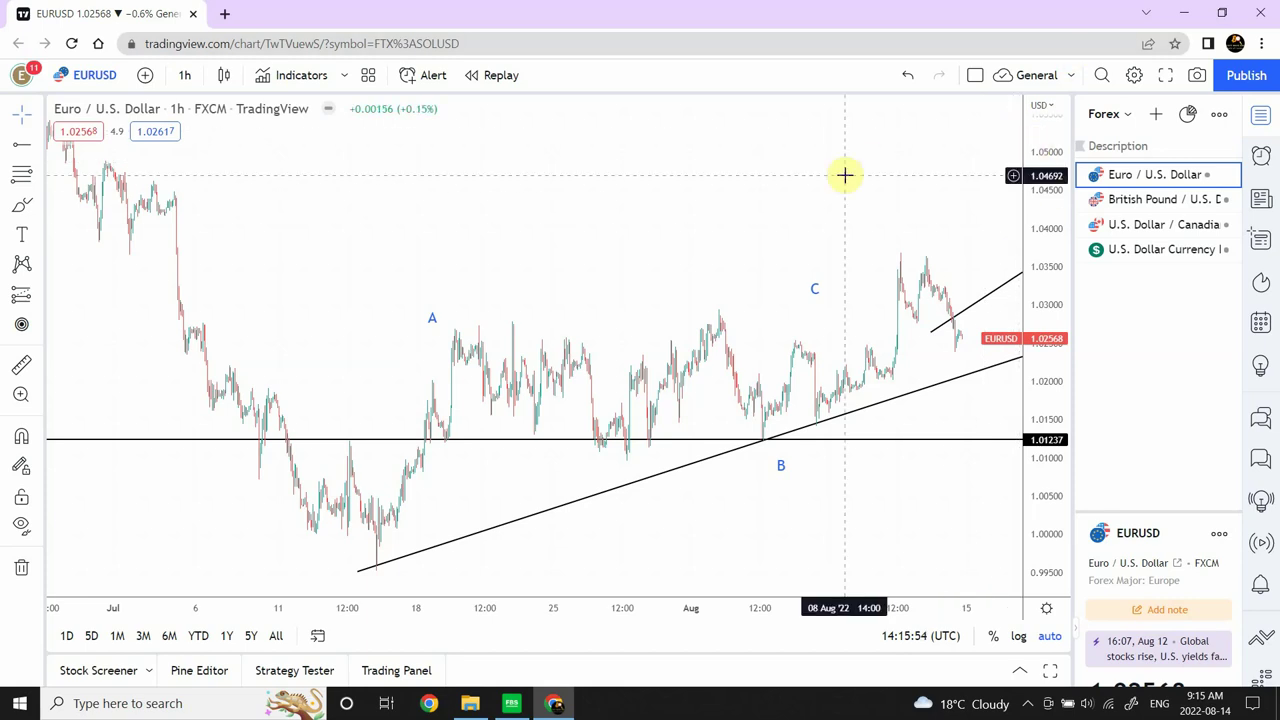
left_click_drag(883, 180, 798, 244)
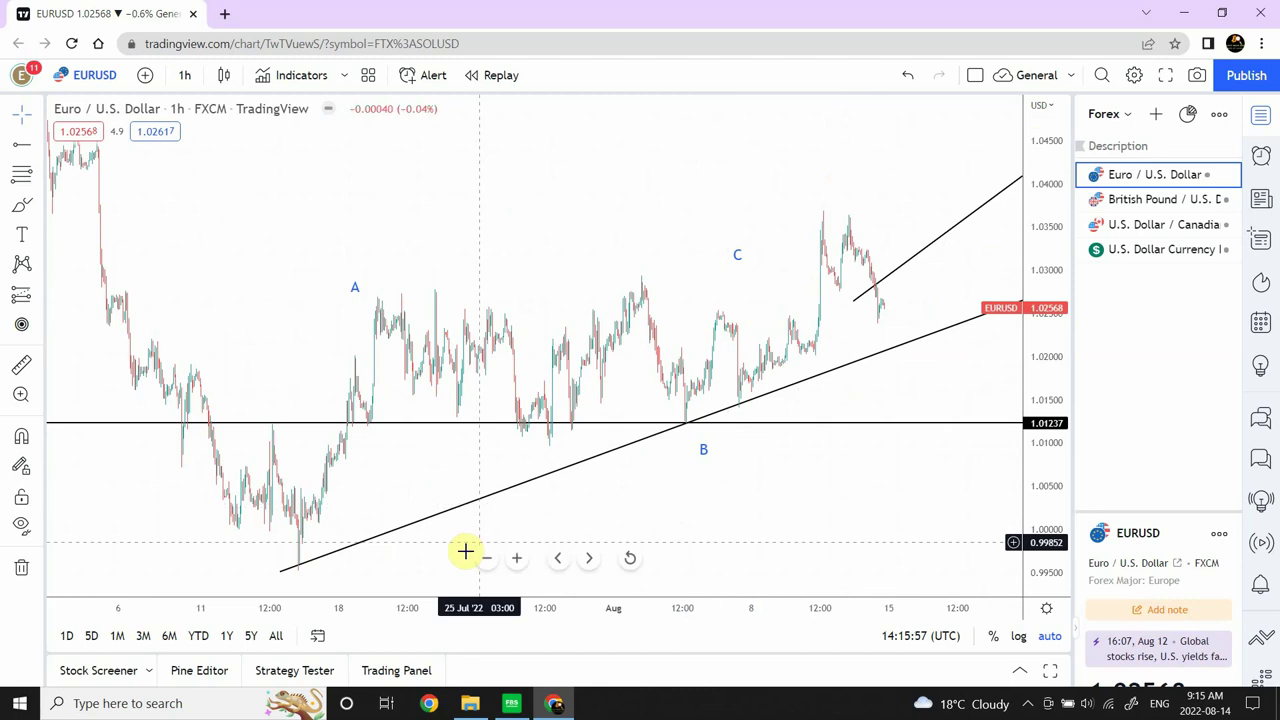
left_click(491, 562)
left_click(491, 562)
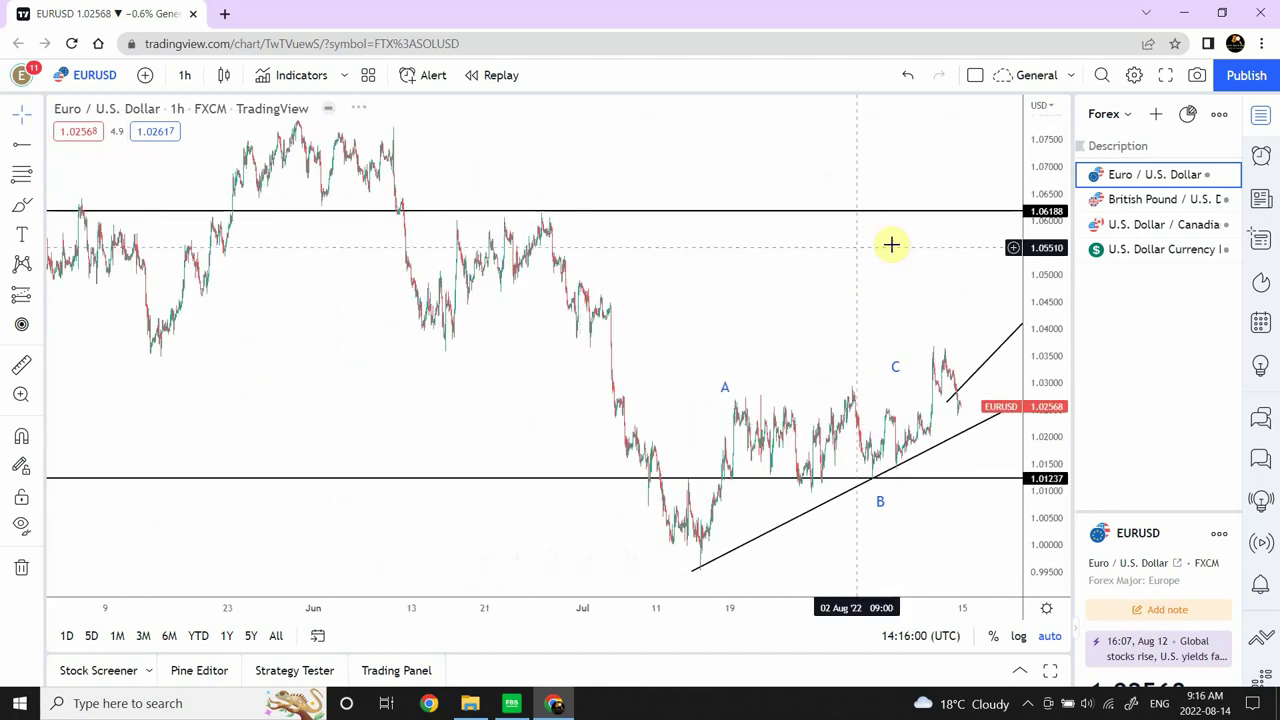
left_click_drag(751, 289, 580, 283)
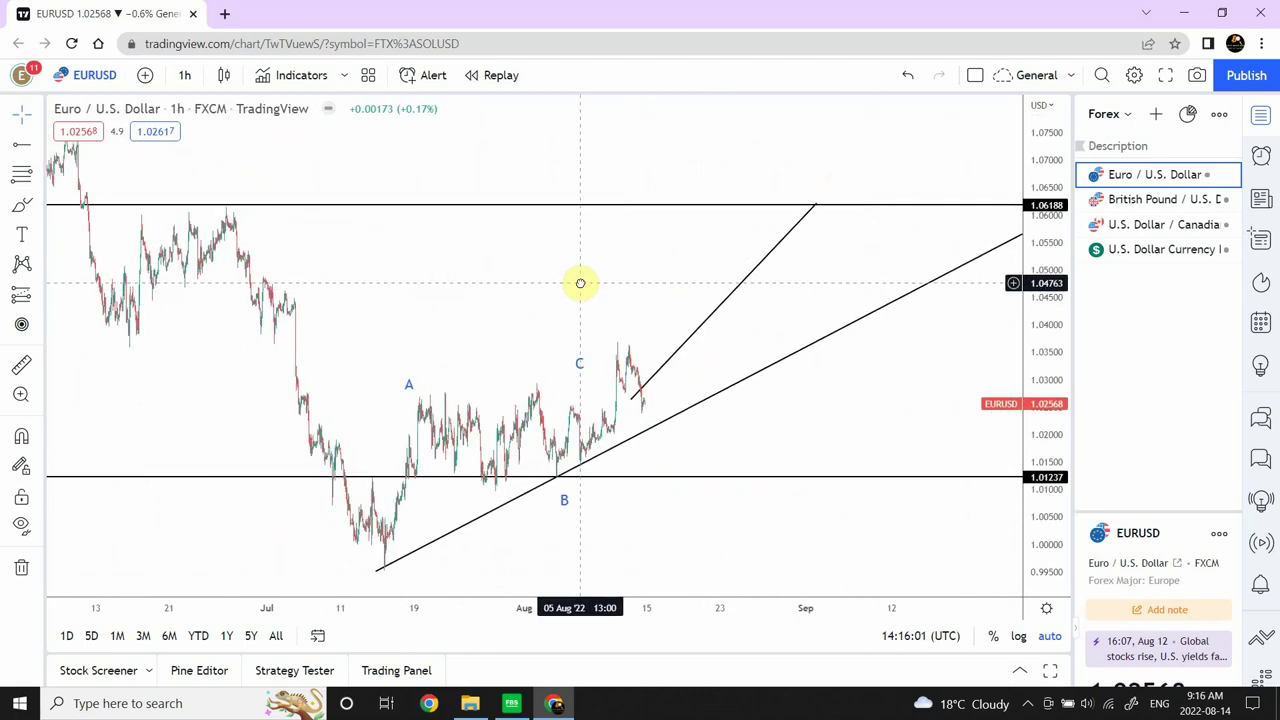
Step: Re-anchor the projected rise line from 1.02501 on 15 Aug '22 to 1.06114 and shift the lower horizontal line to 1.01256
left_click(632, 398)
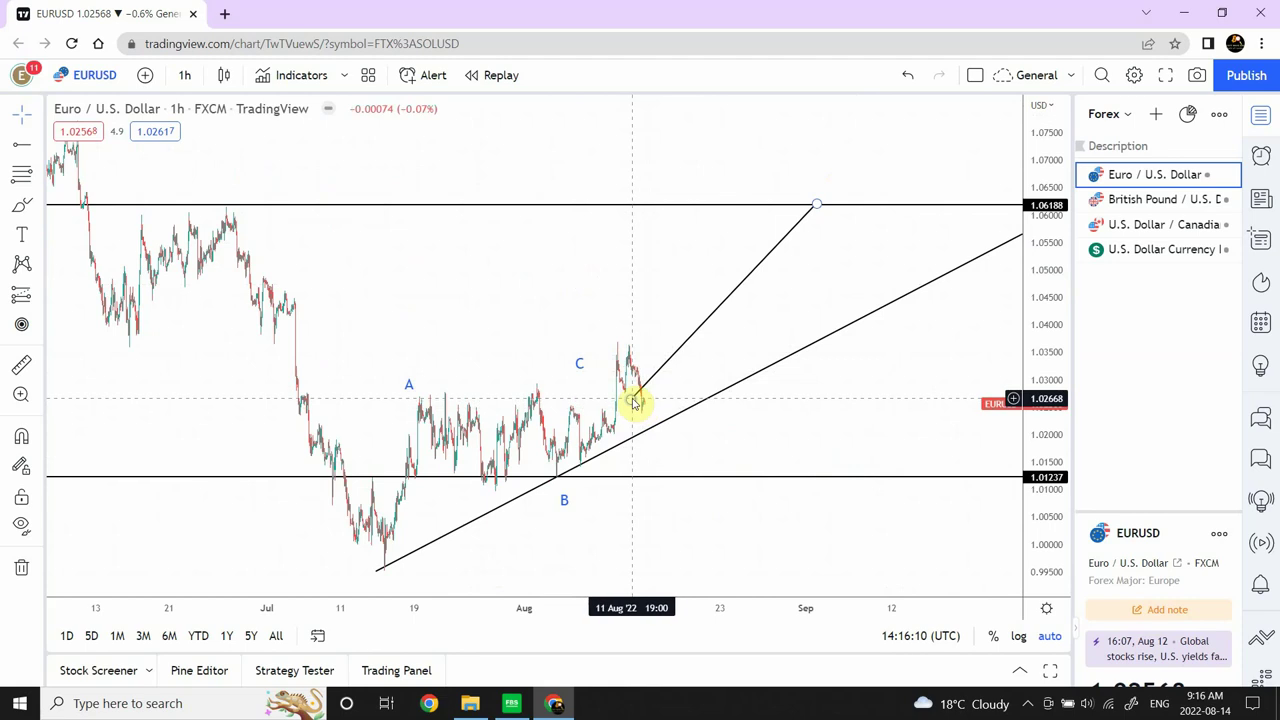
left_click_drag(648, 405, 650, 407)
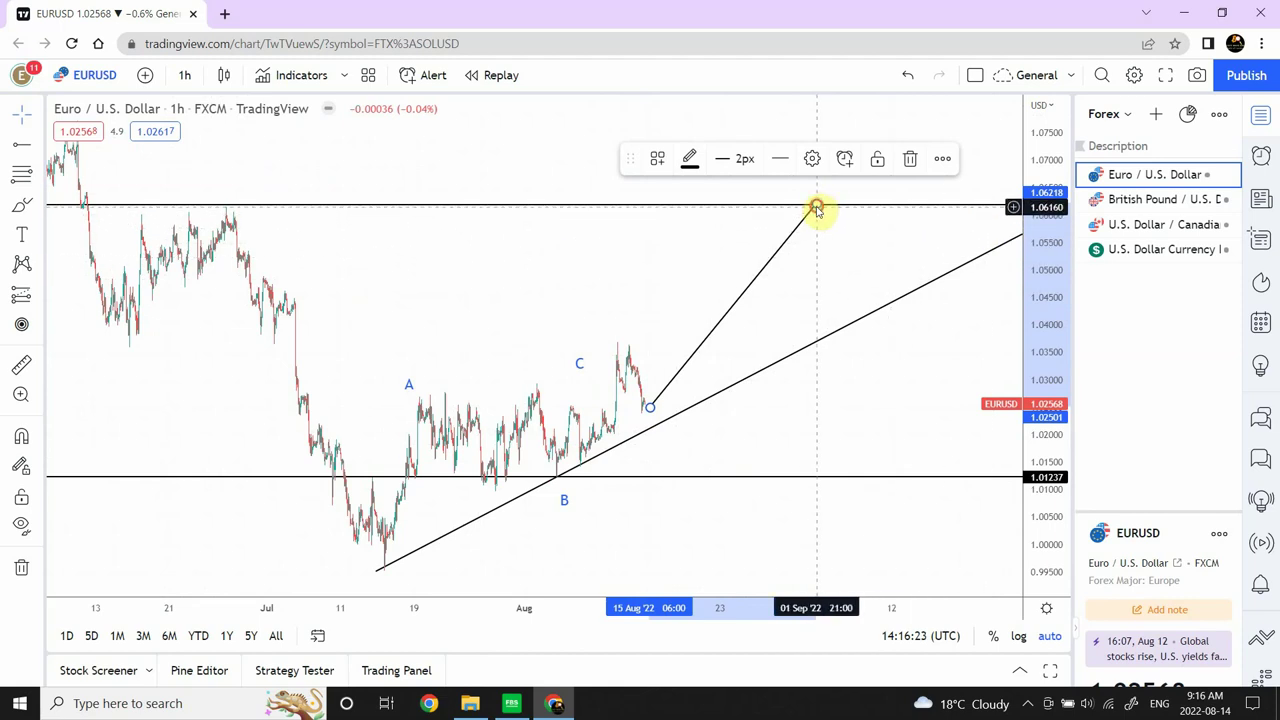
left_click_drag(817, 209, 800, 211)
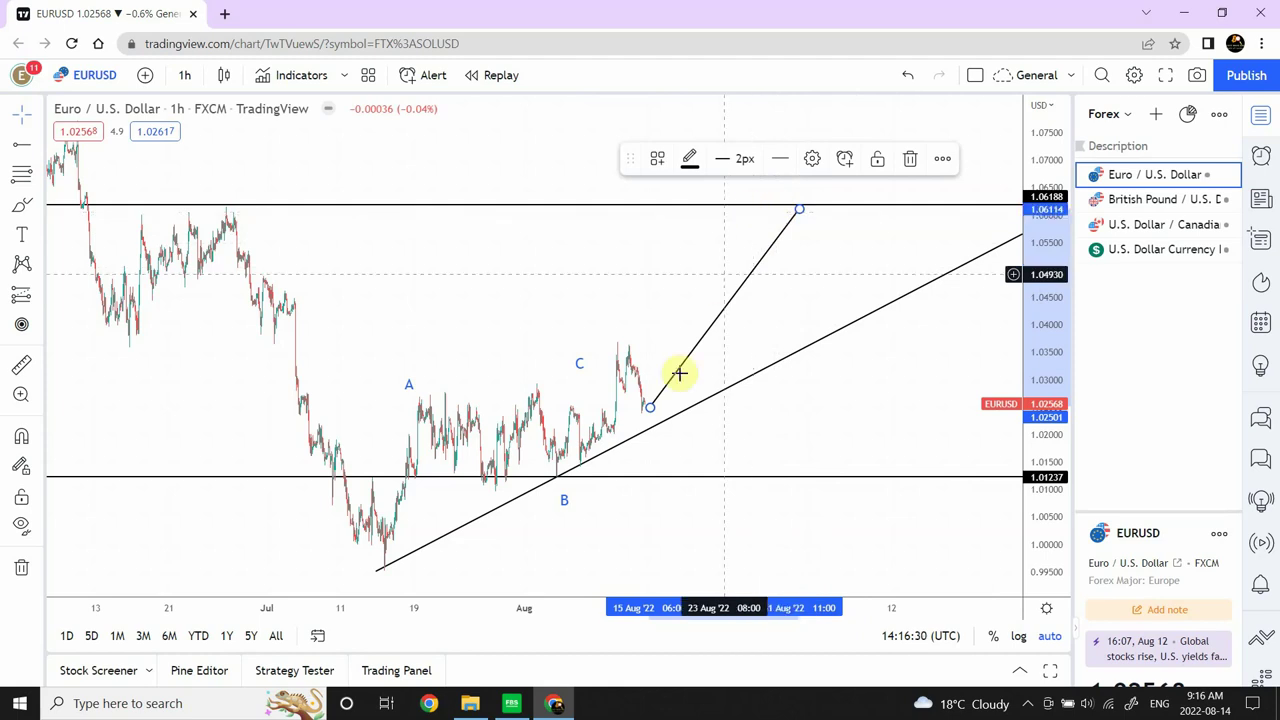
left_click_drag(669, 483, 827, 478)
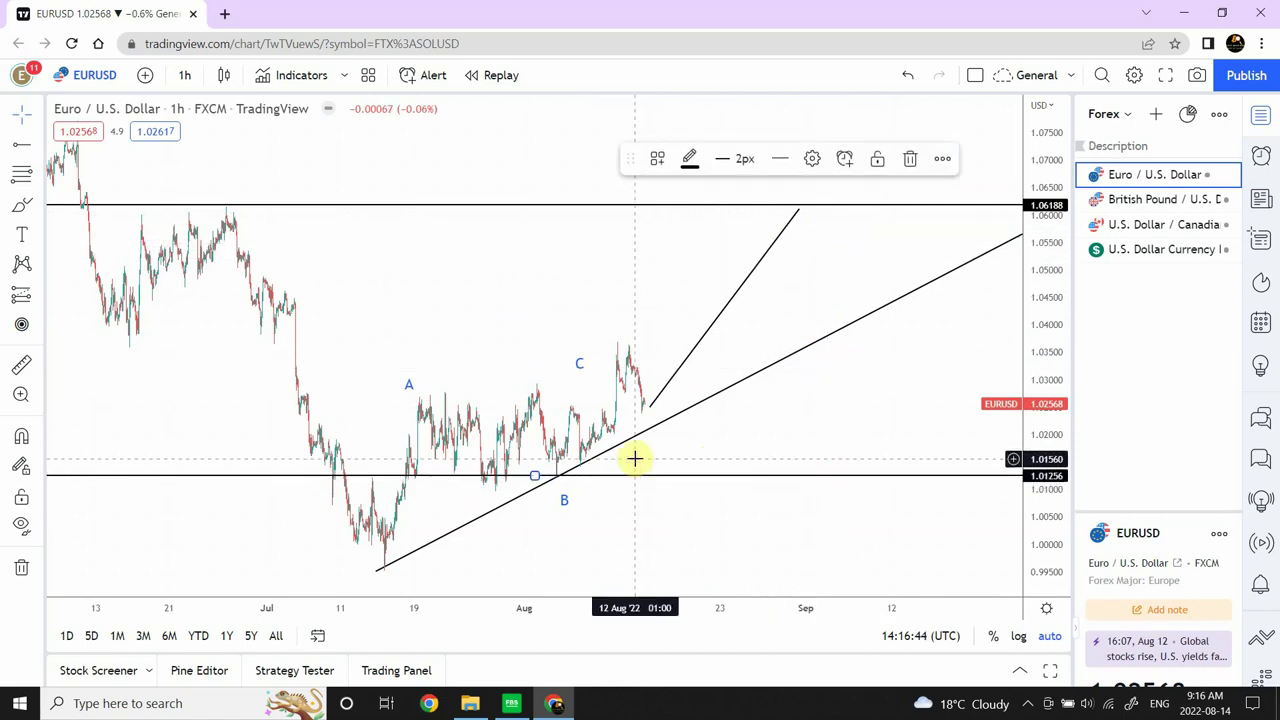
left_click(638, 485)
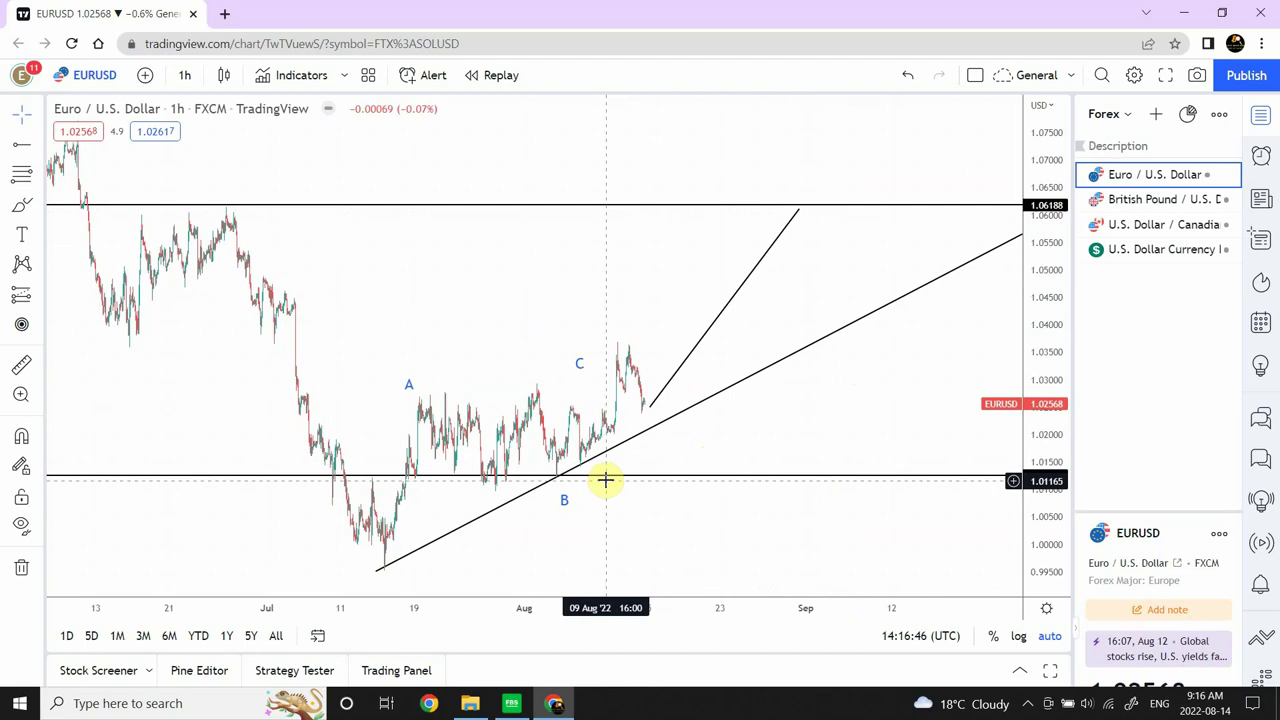
Step: Raise the lower horizontal line to 1.01469 and switch the Euro / U.S. Dollar chart to the daily interval
left_click_drag(606, 482, 614, 462)
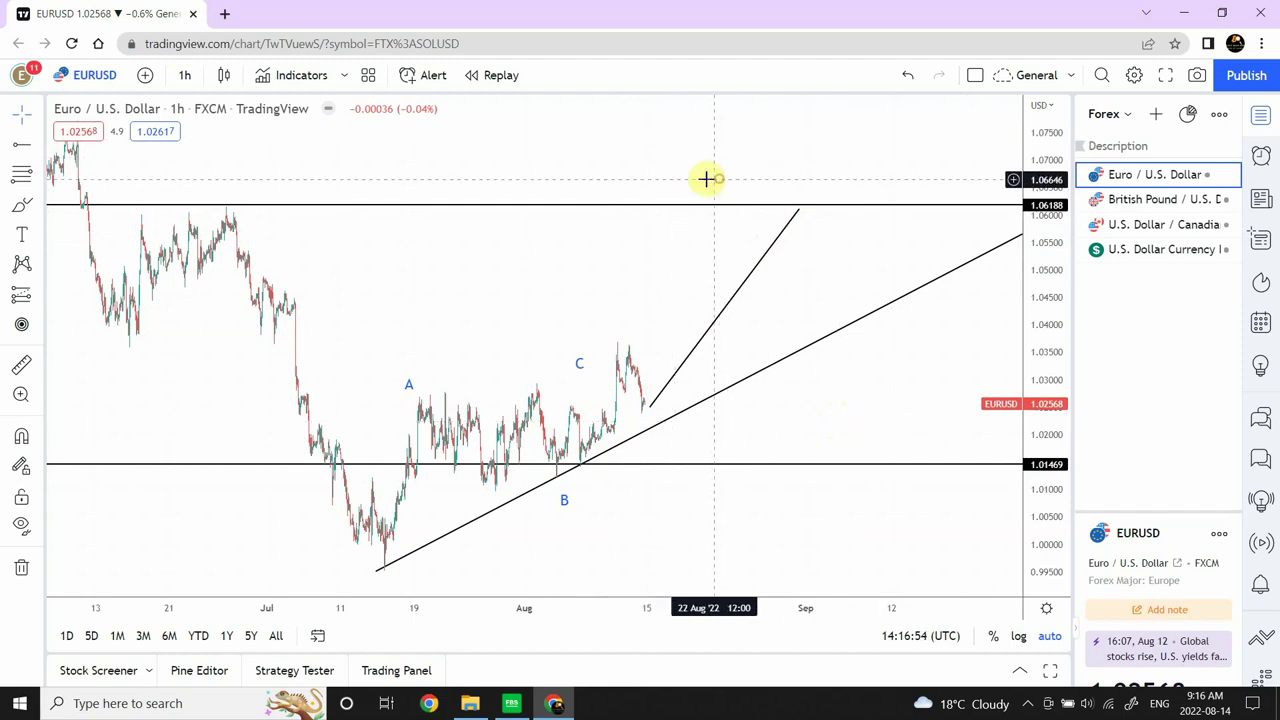
left_click_drag(706, 179, 786, 280)
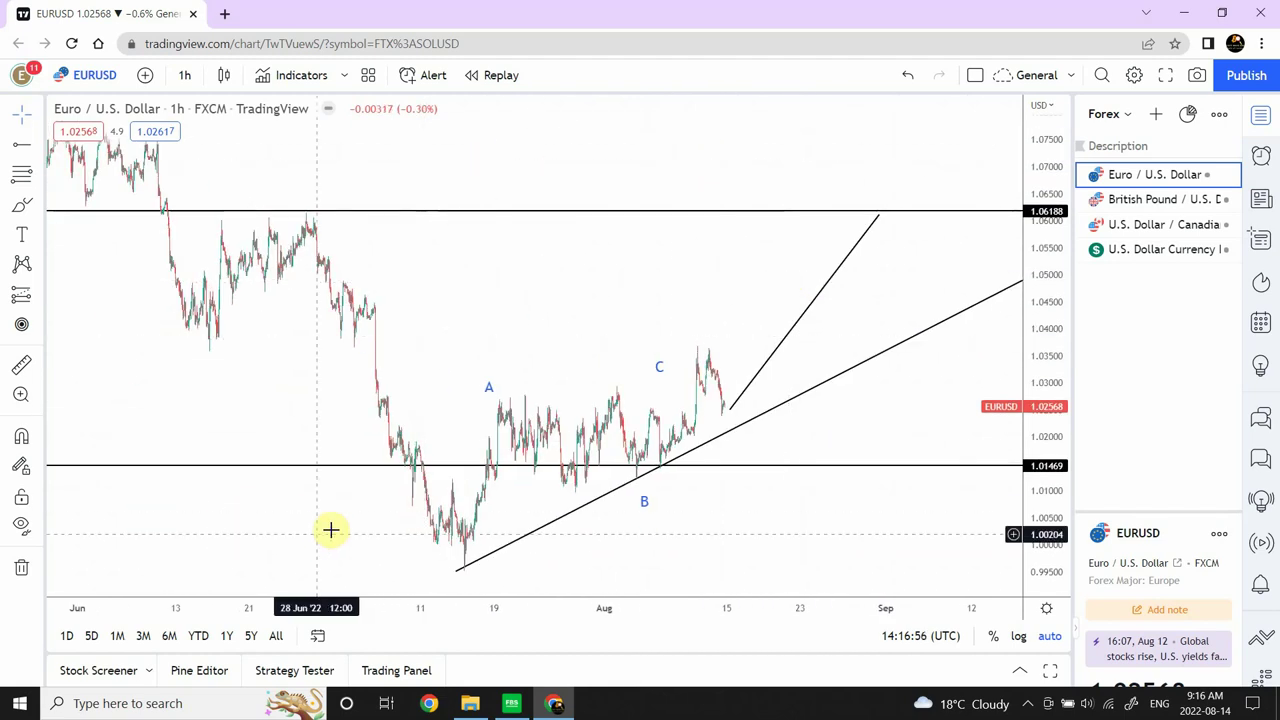
left_click(187, 74)
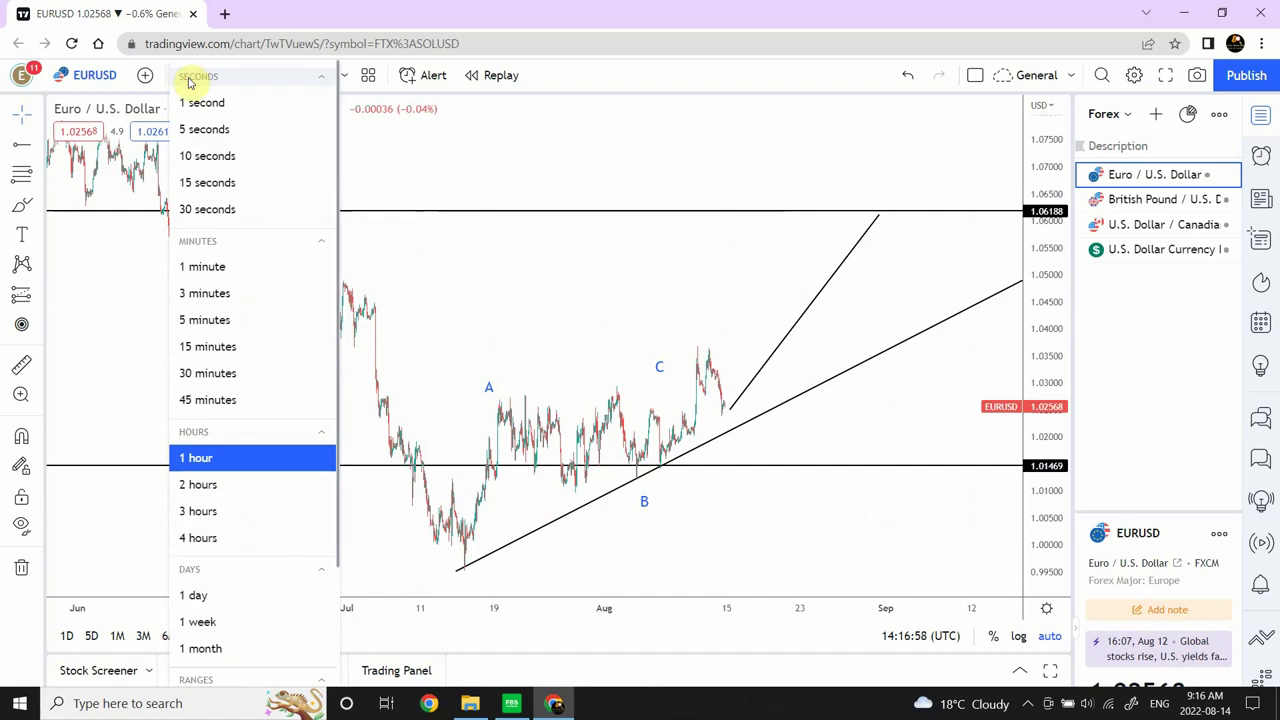
left_click(215, 595)
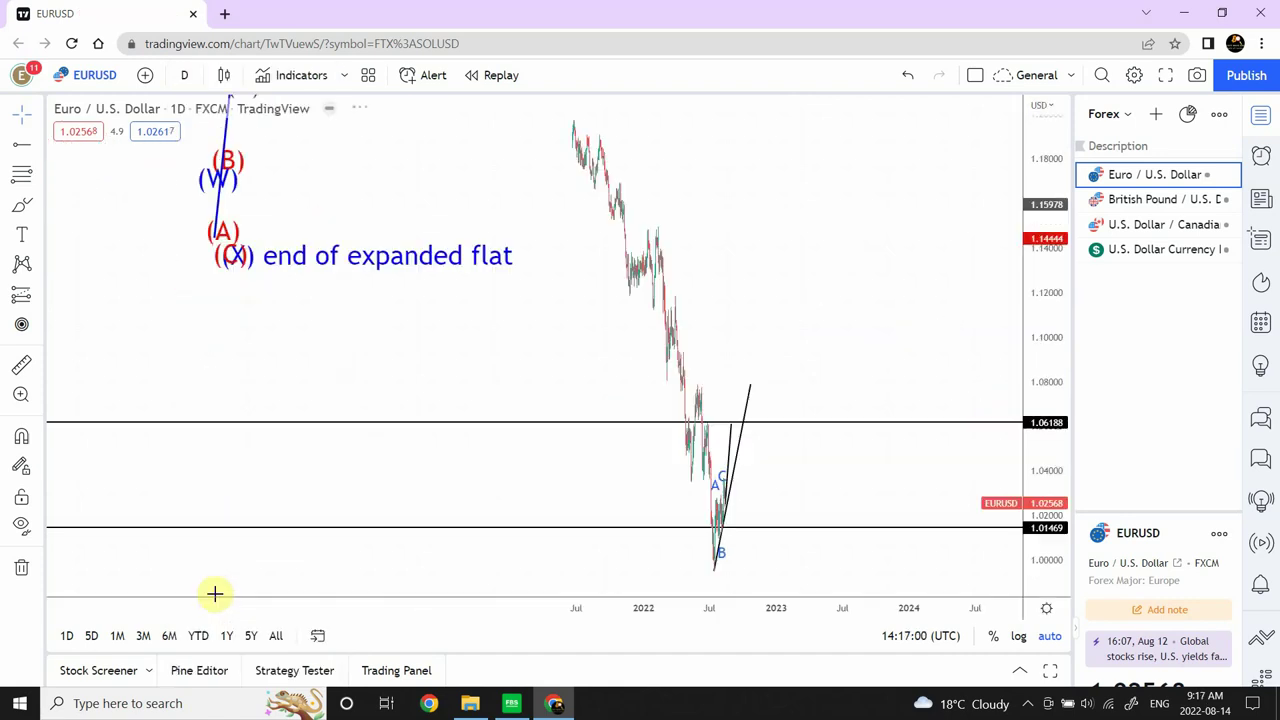
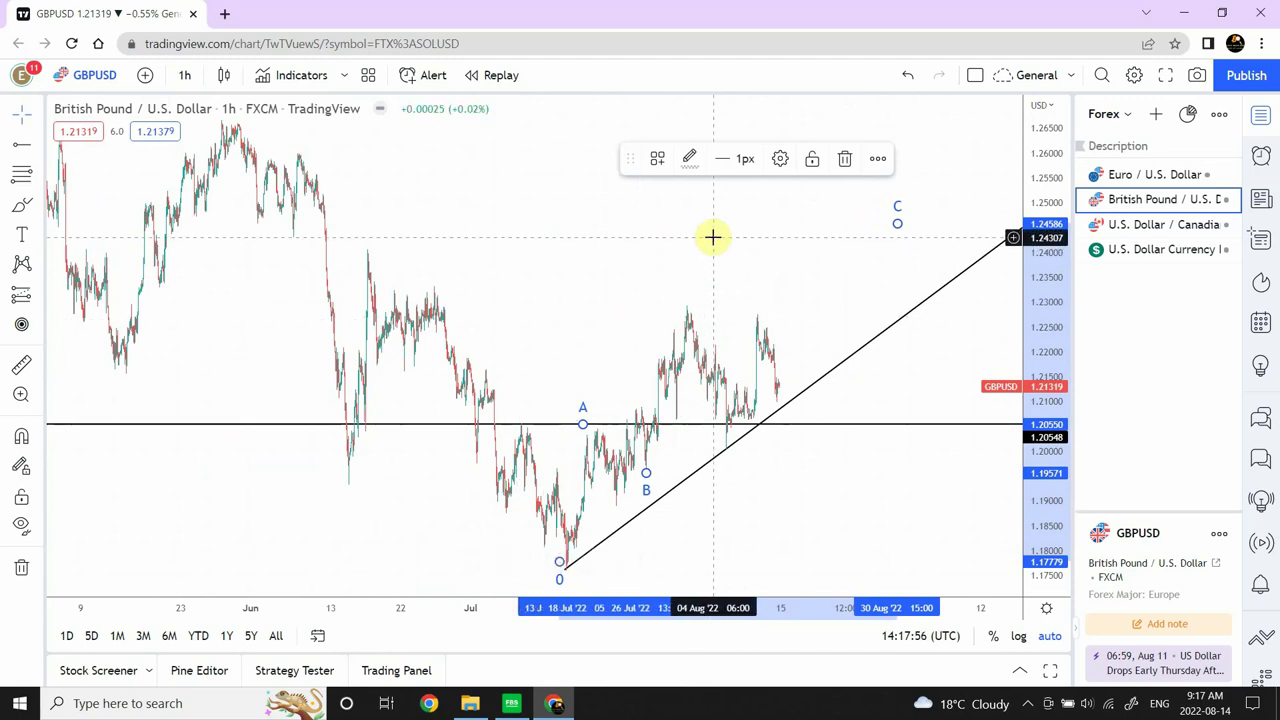
Step: Draw a nearly horizontal arrow toward the C label at about 1.2447, from about 09 Aug '22 to 26 Aug '22
left_click(39, 146)
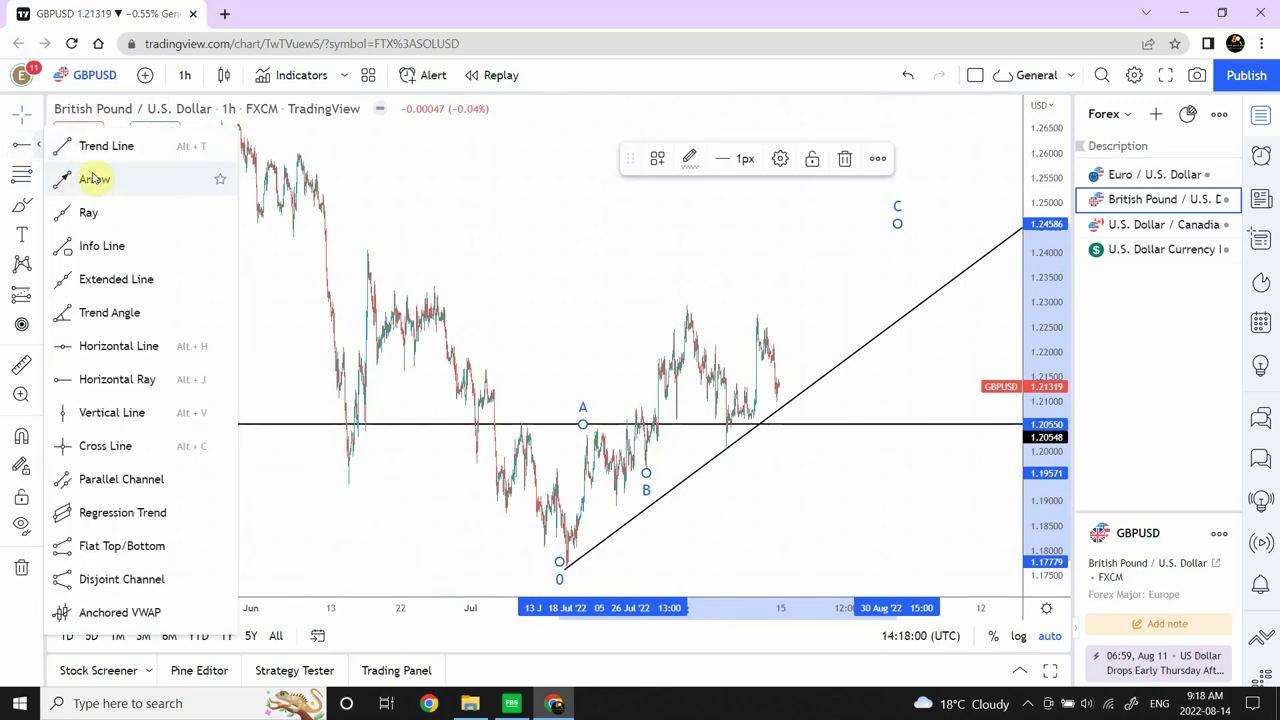
left_click(96, 181)
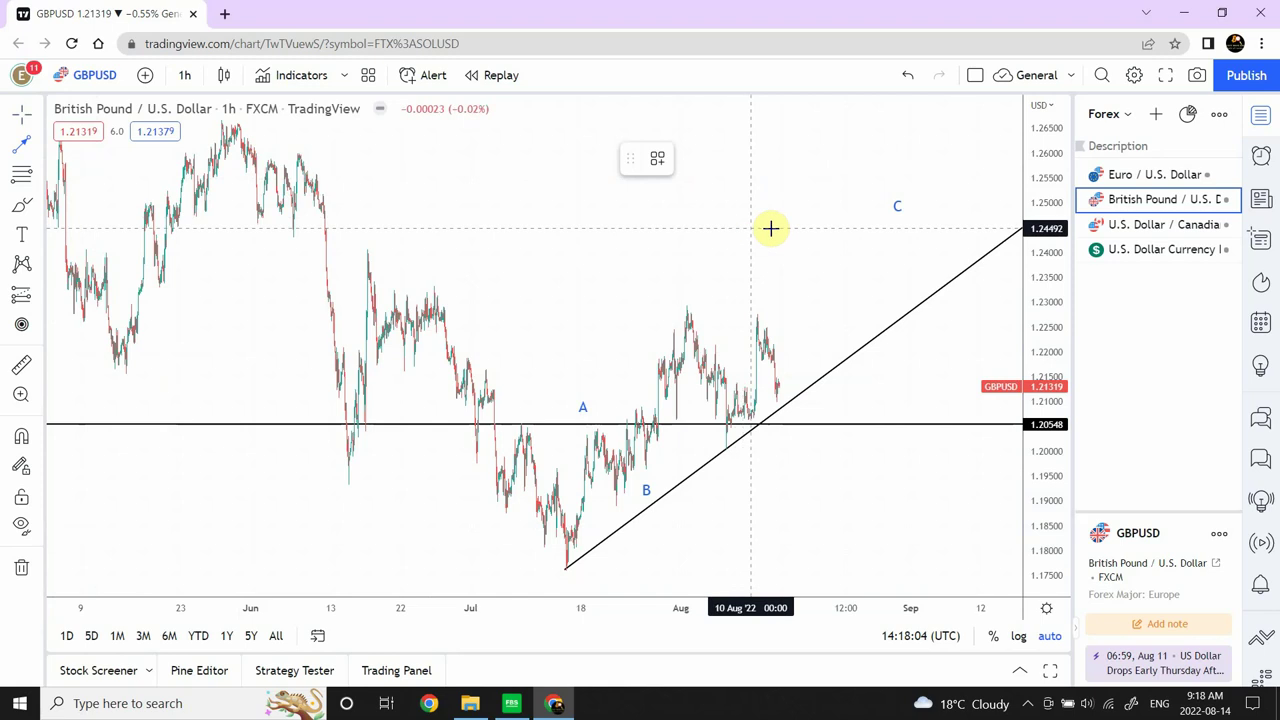
left_click(748, 229)
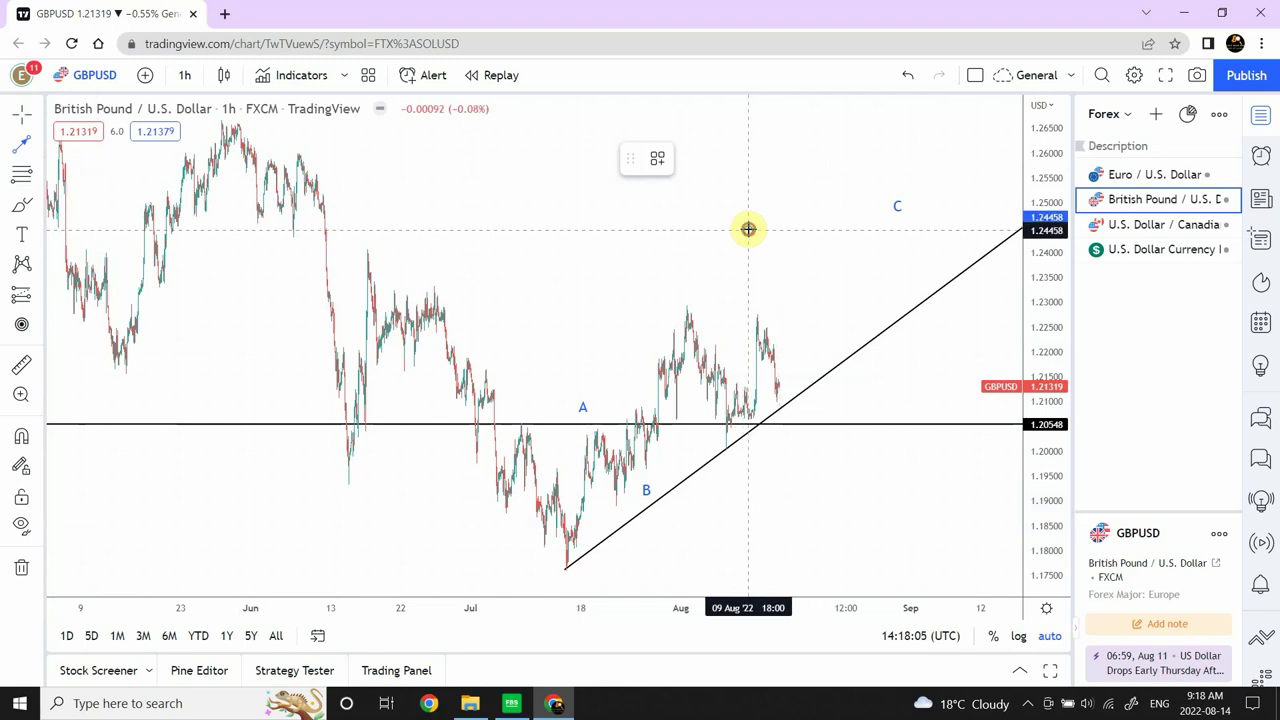
left_click(875, 229)
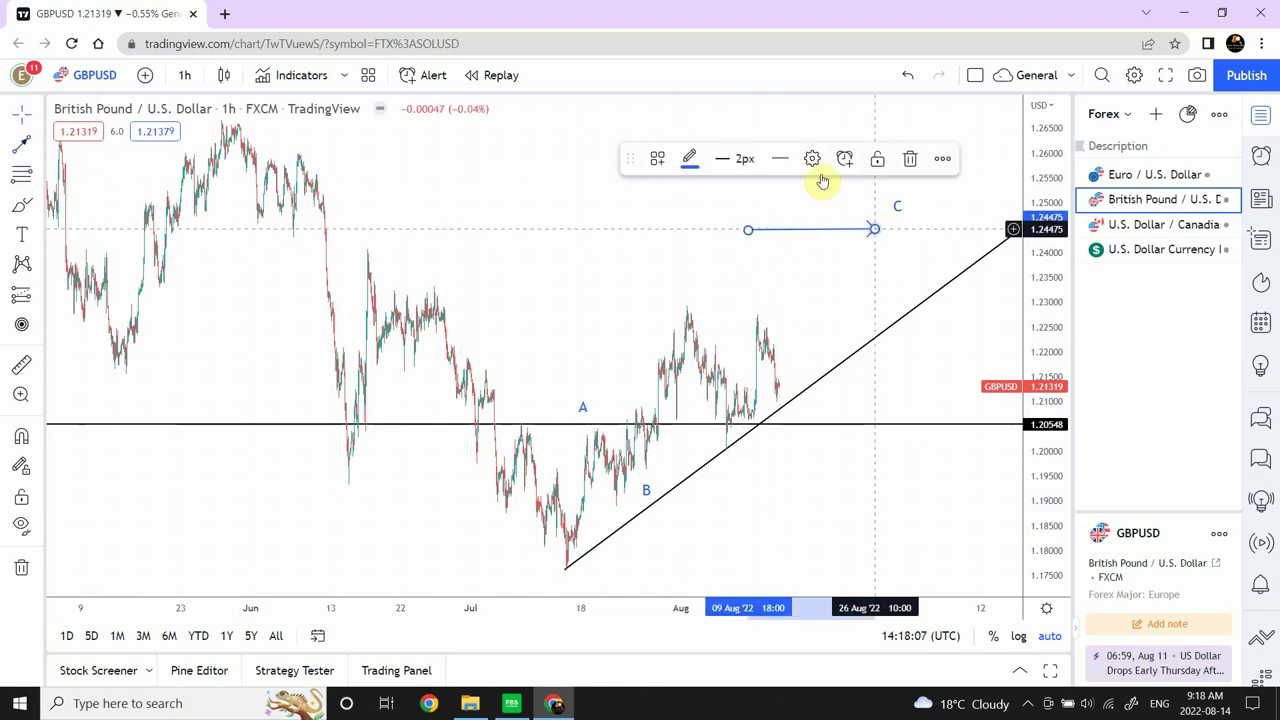
left_click(752, 110)
left_click_drag(789, 137, 680, 131)
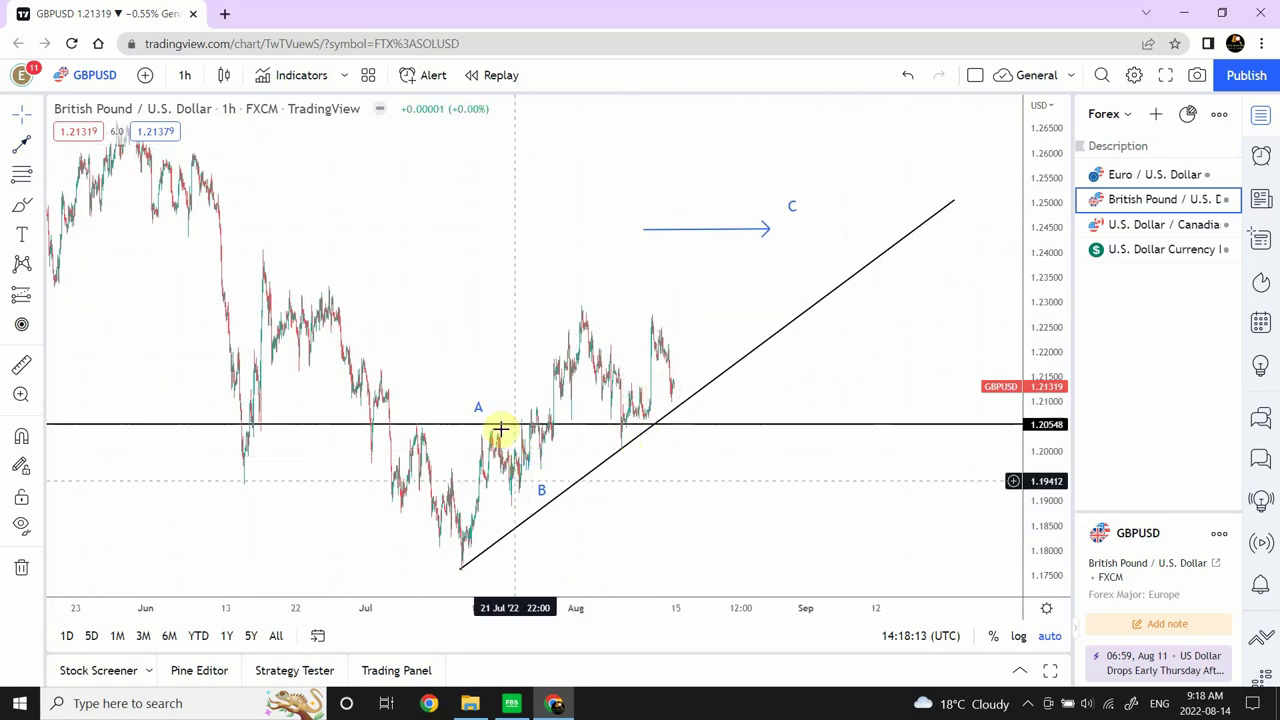
Step: Move the British Pound / U.S. Dollar wave label A to 1.22748 near the early August high and B to 1.19949
mouse_move(480, 411)
left_click_drag(479, 425, 567, 319)
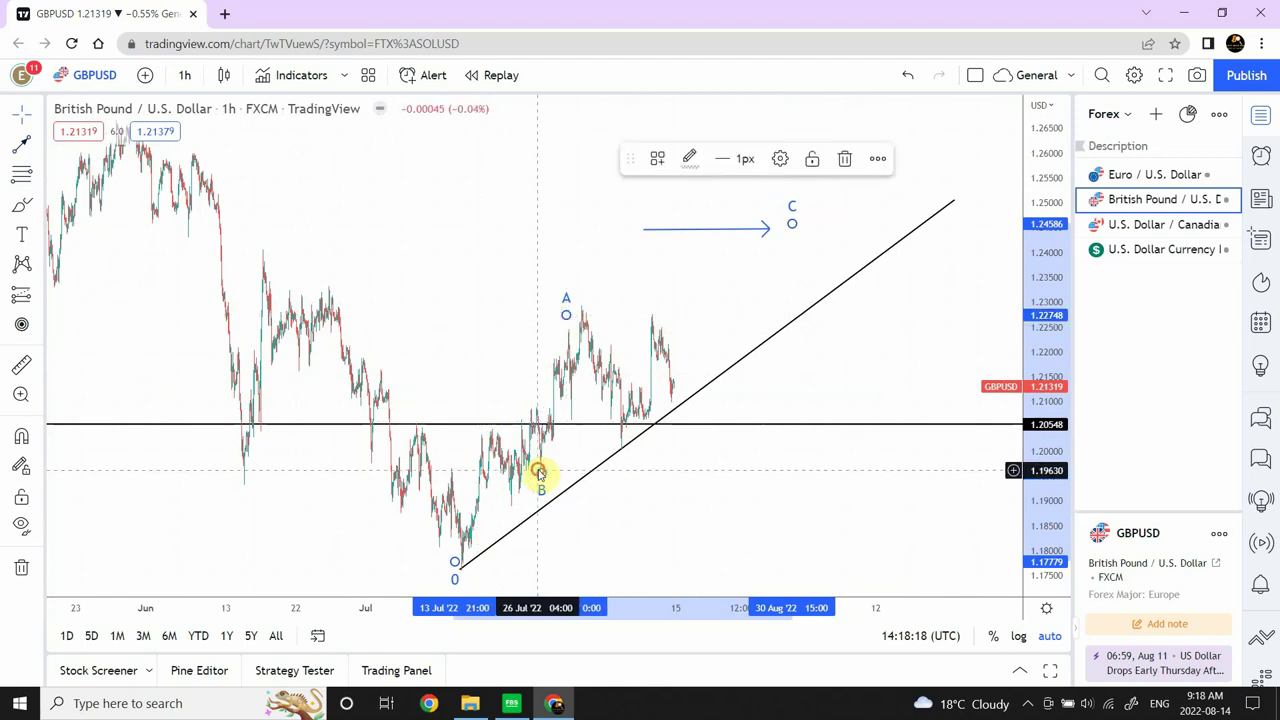
left_click_drag(541, 473, 621, 455)
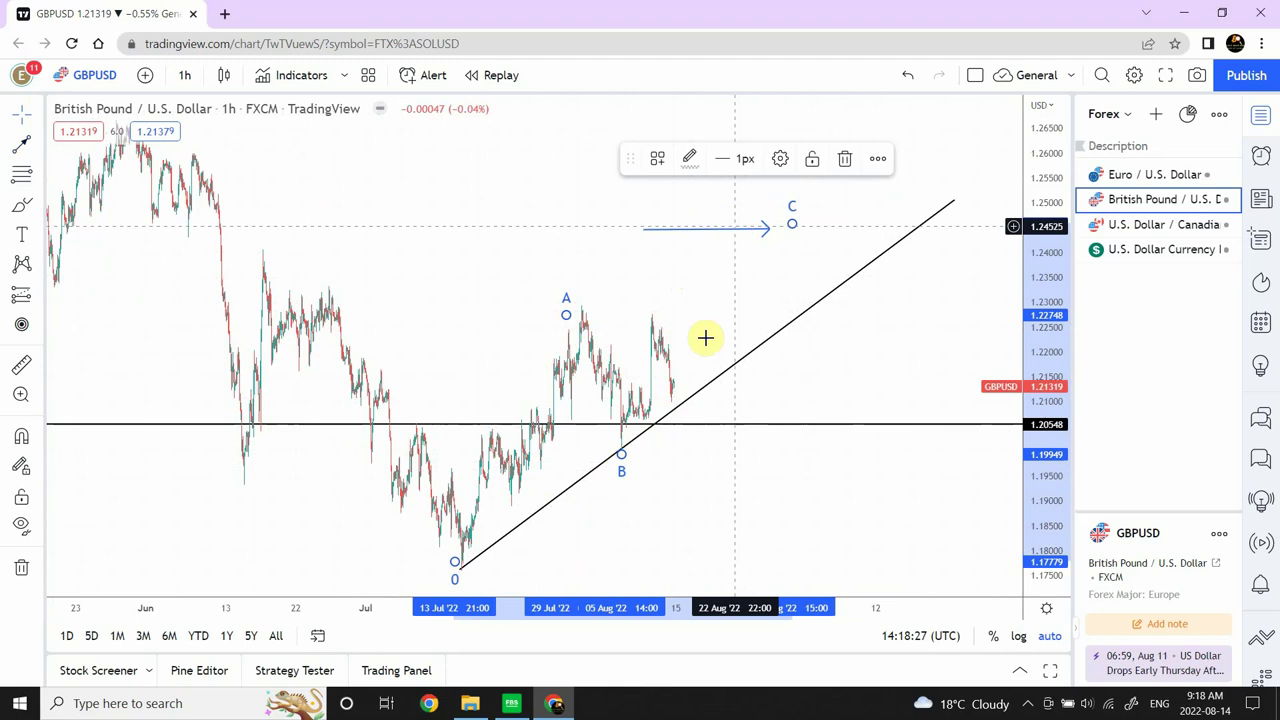
Step: Lower the horizontal support line on the British Pound / U.S. Dollar chart to 1.20083 at the wave B low
left_click(688, 430)
left_click_drag(688, 432, 757, 448)
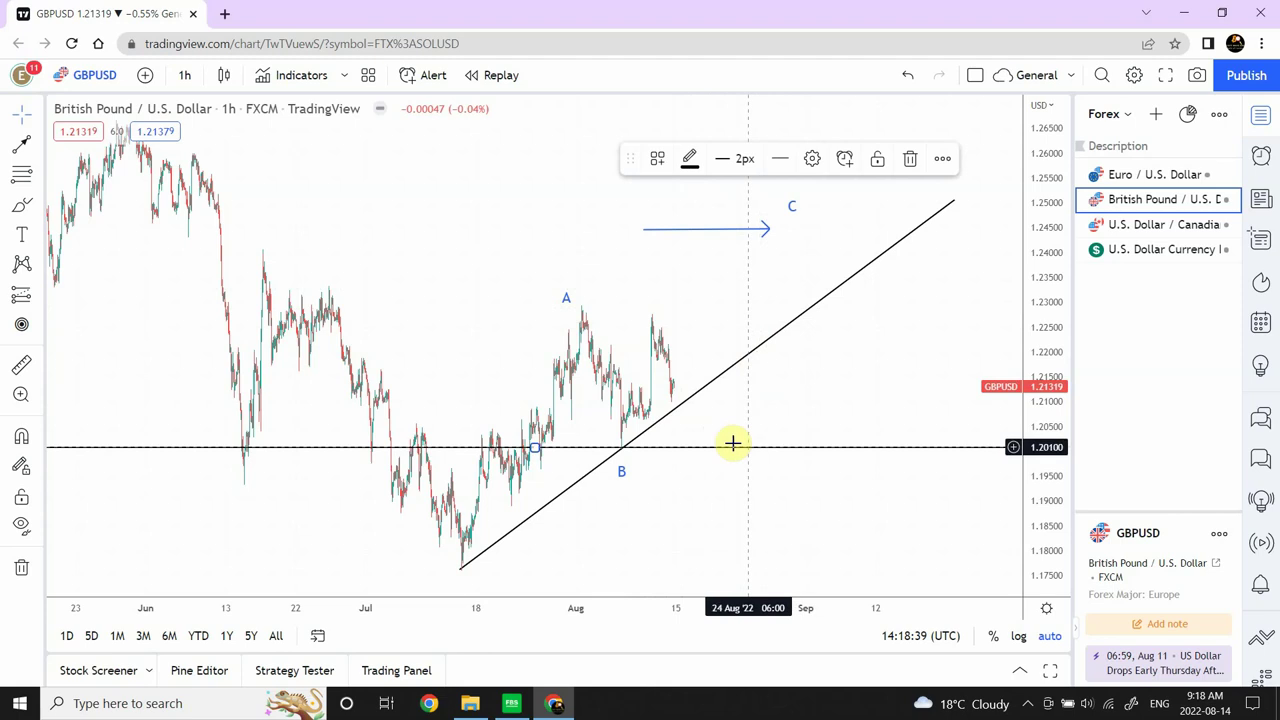
left_click(725, 427)
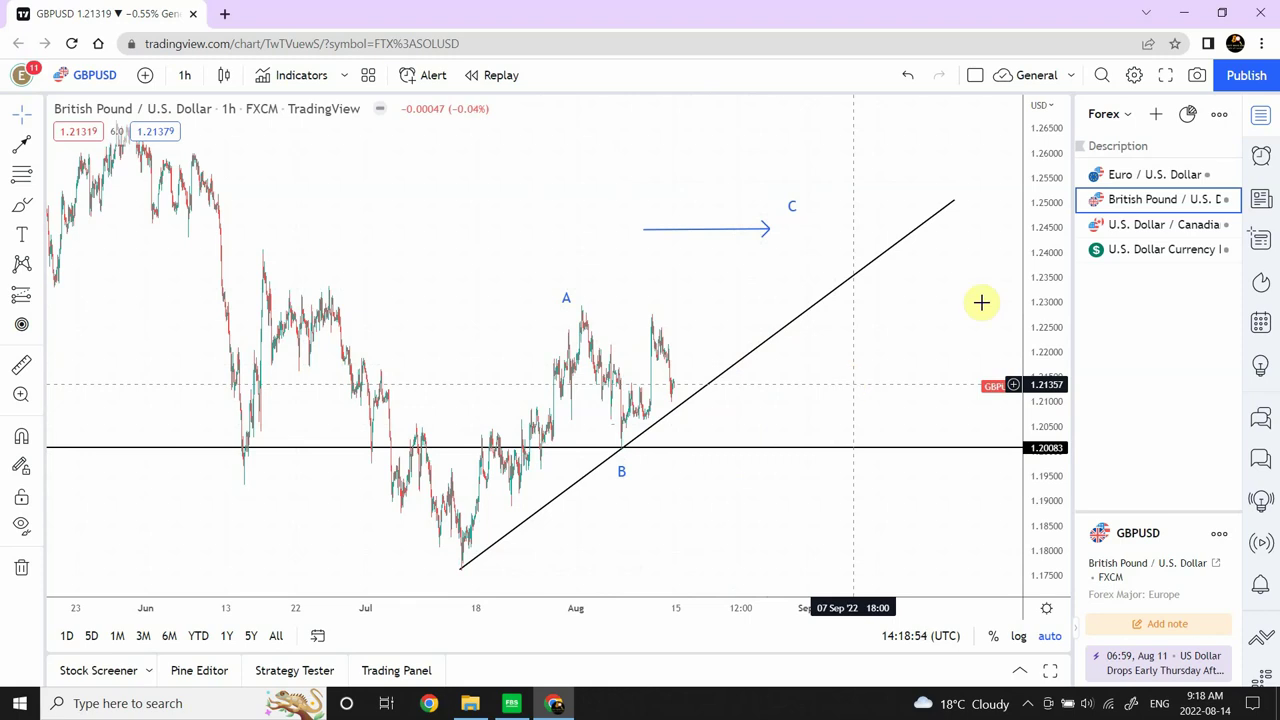
Step: On the U.S. Dollar / Canadian Dollar chart, re-anchor the projected decline line from 1.28259 on 15 Aug '22 to 1.25232
left_click(1165, 226)
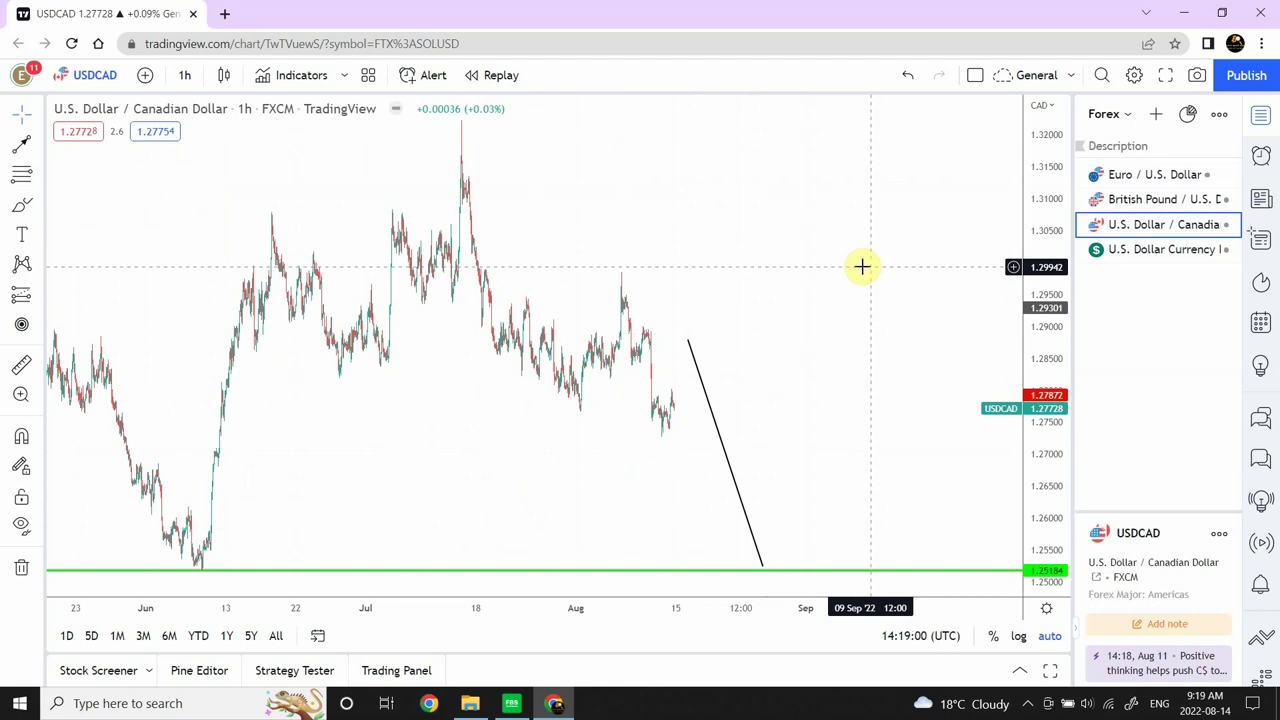
left_click_drag(690, 342, 680, 376)
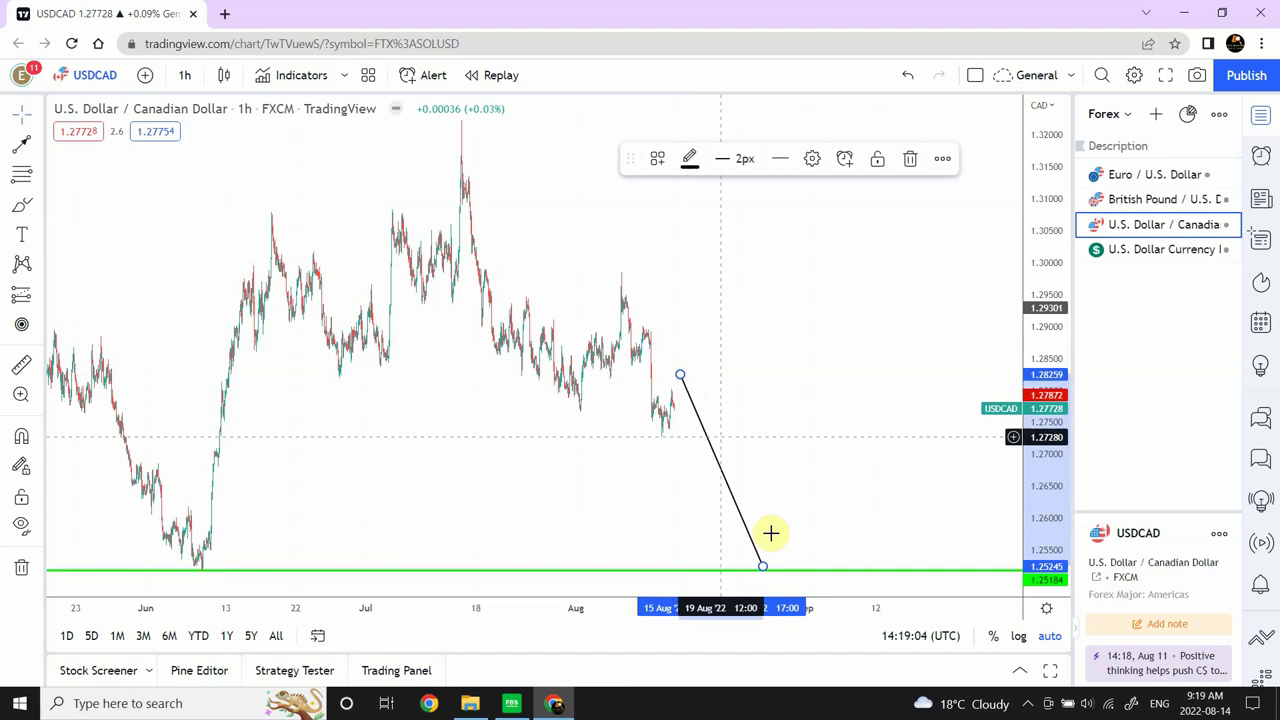
left_click_drag(764, 567, 755, 568)
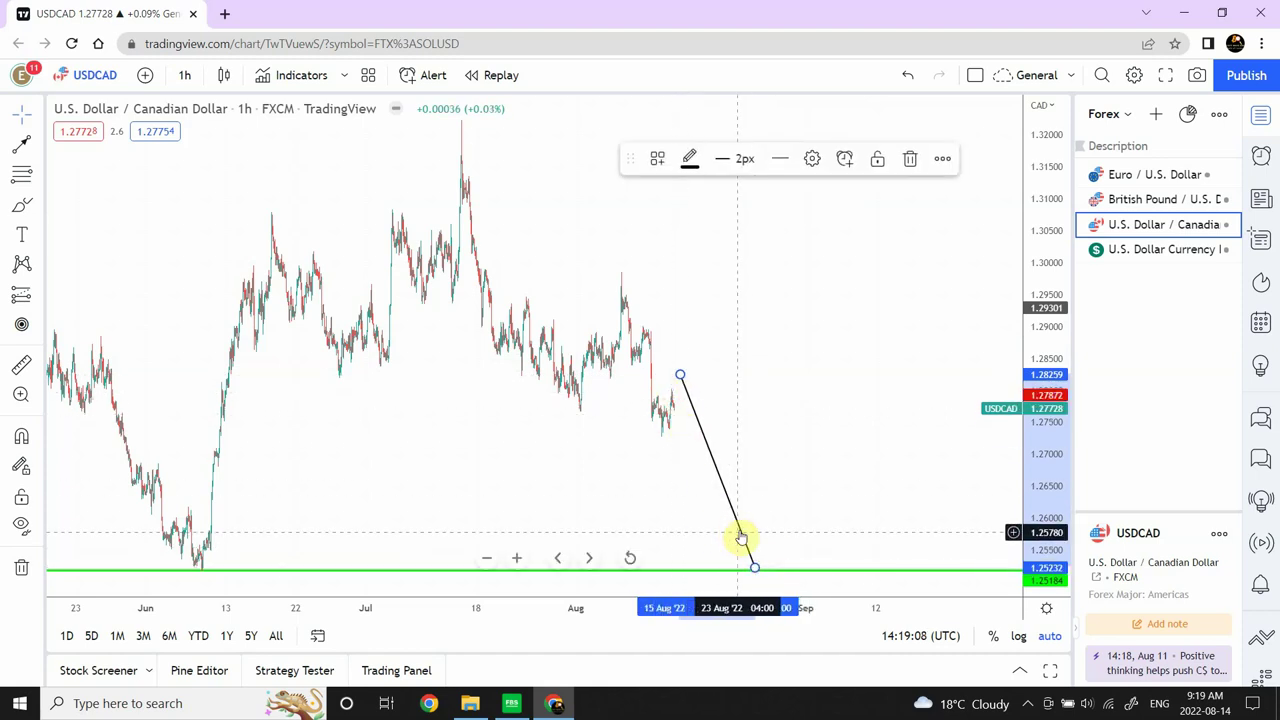
left_click(506, 446)
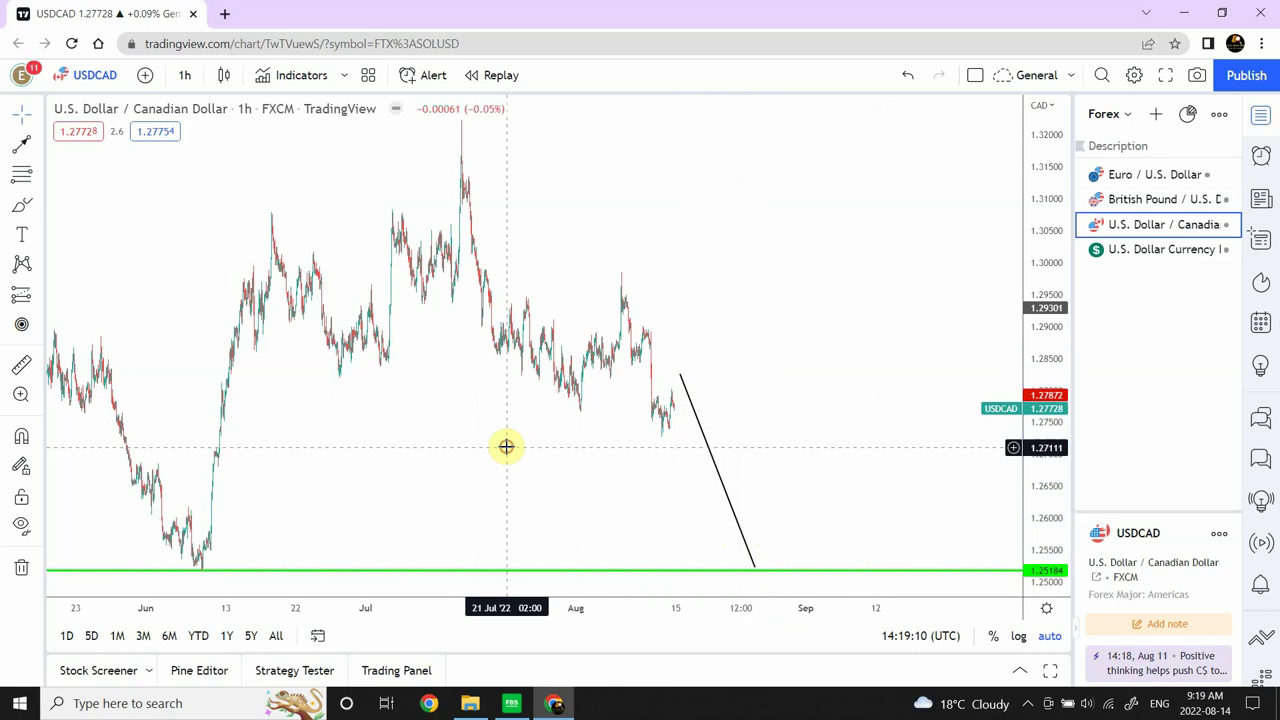
Step: Review the U.S. Dollar / Canadian Dollar decline on the 4-hour interval and bring up the U.S. Dollar Currency Index chart
left_click_drag(506, 446, 627, 341)
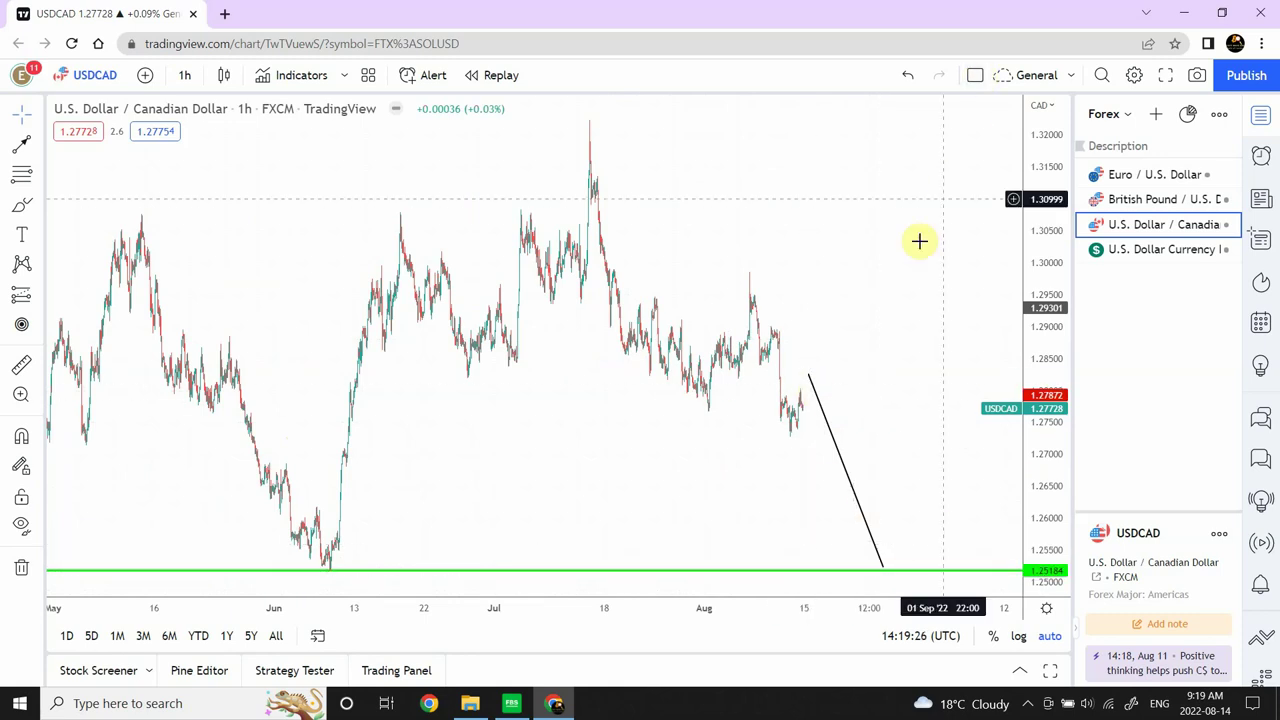
left_click(186, 77)
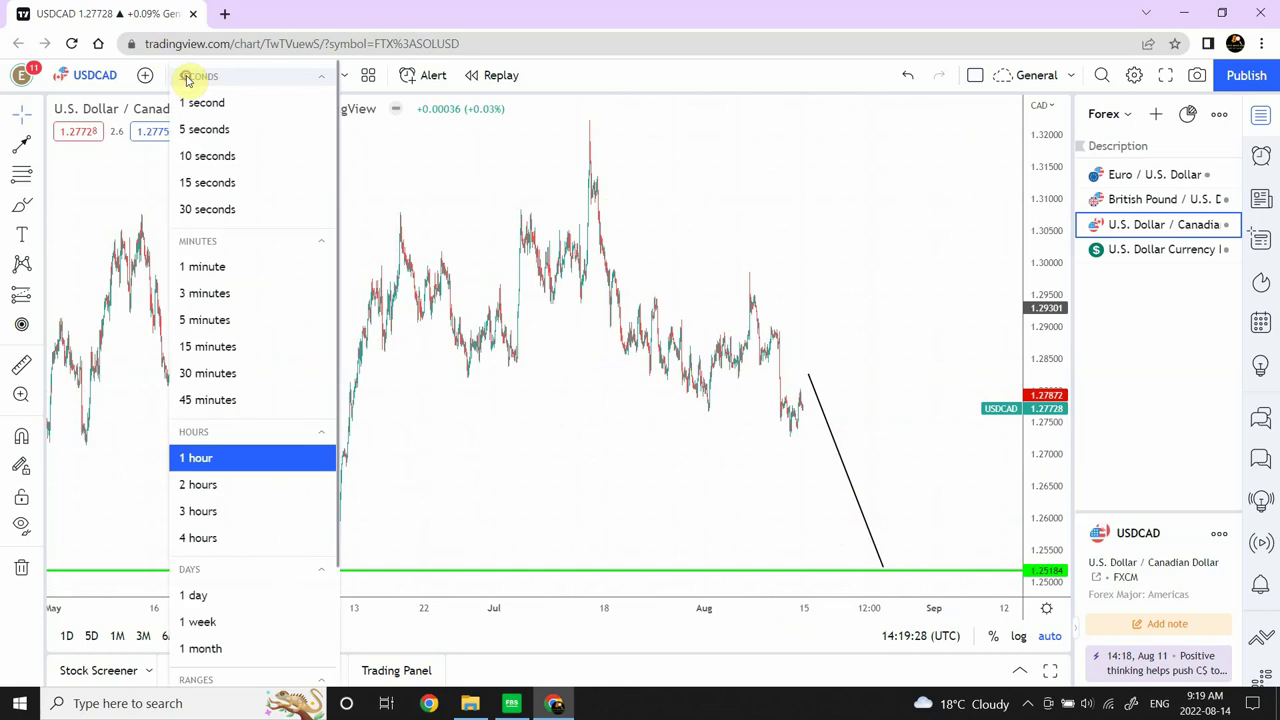
left_click(202, 538)
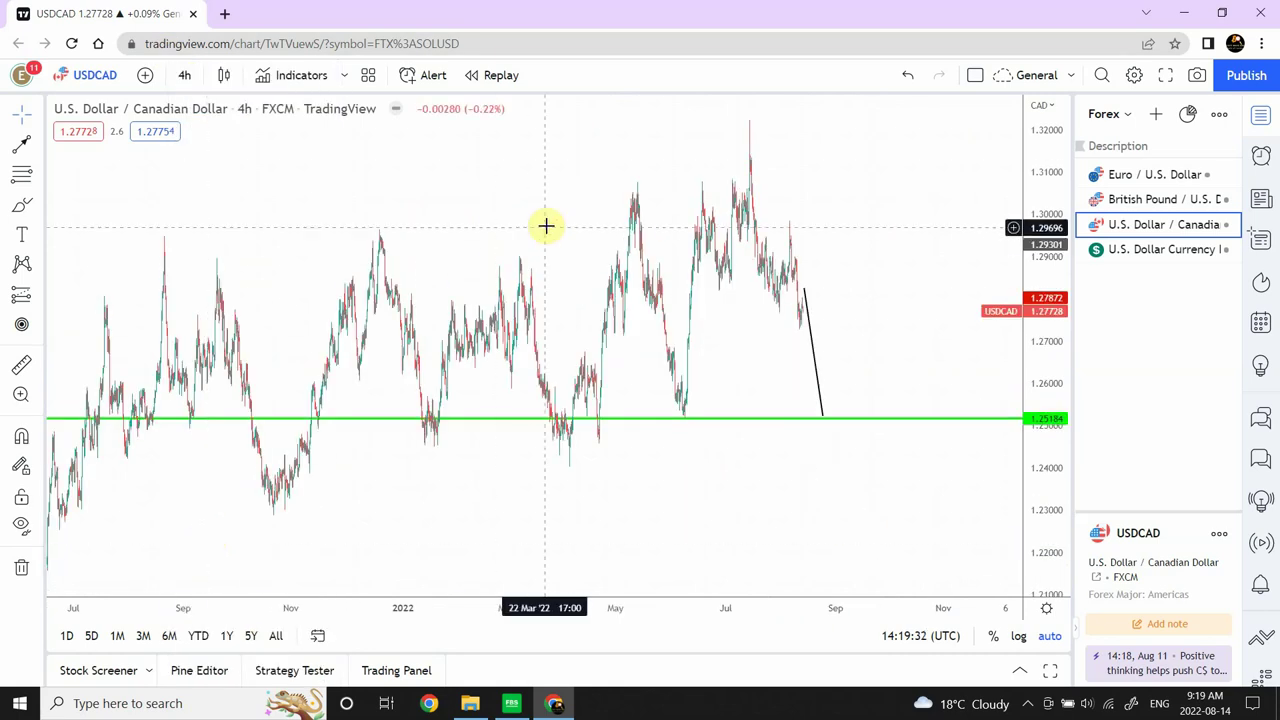
left_click_drag(537, 228, 417, 220)
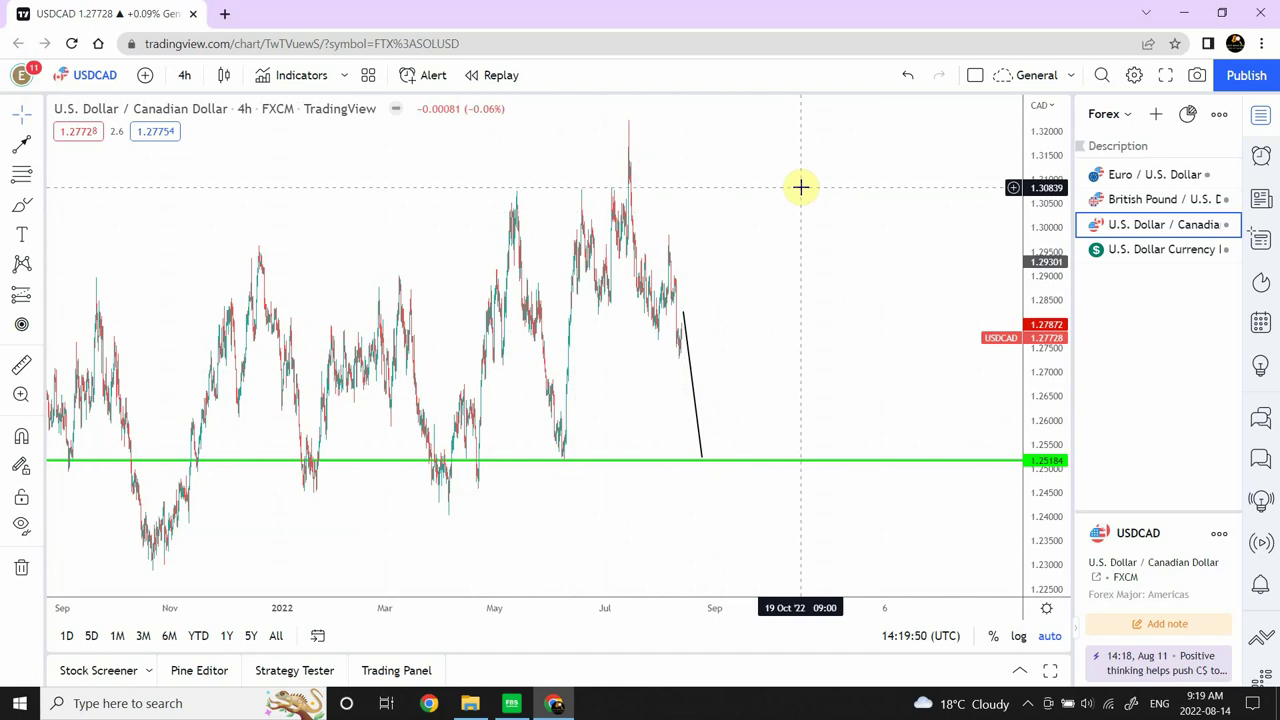
left_click(1193, 257)
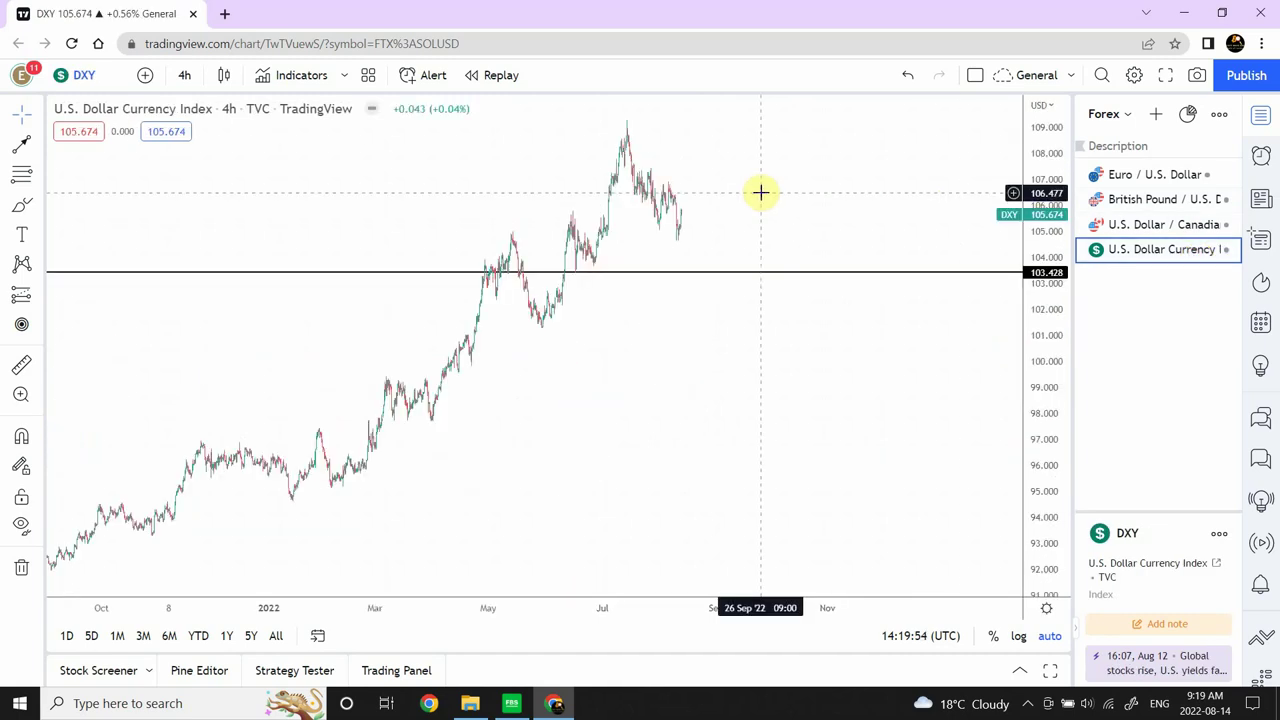